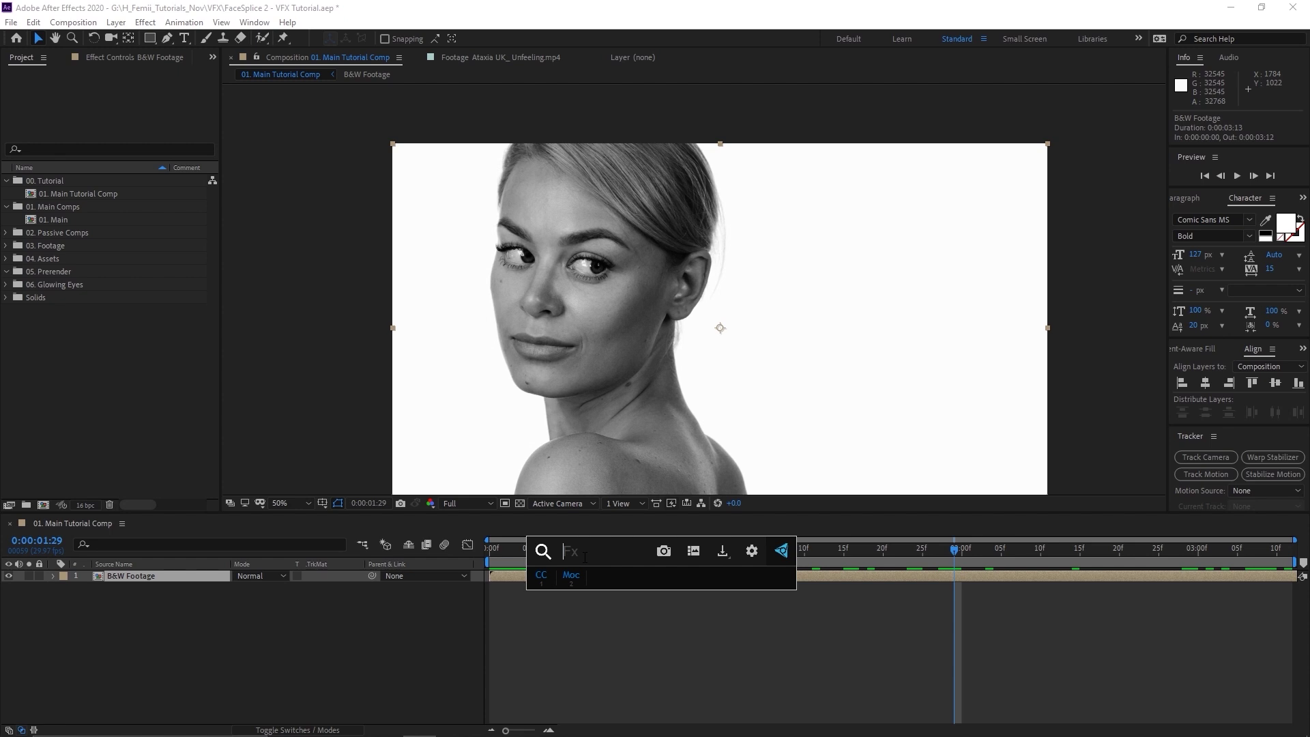
Step: Apply the Mocha AE effect to the B&W Footage layer and launch the Mocha plugin from it
{"action": "type", "text": "mocha"}
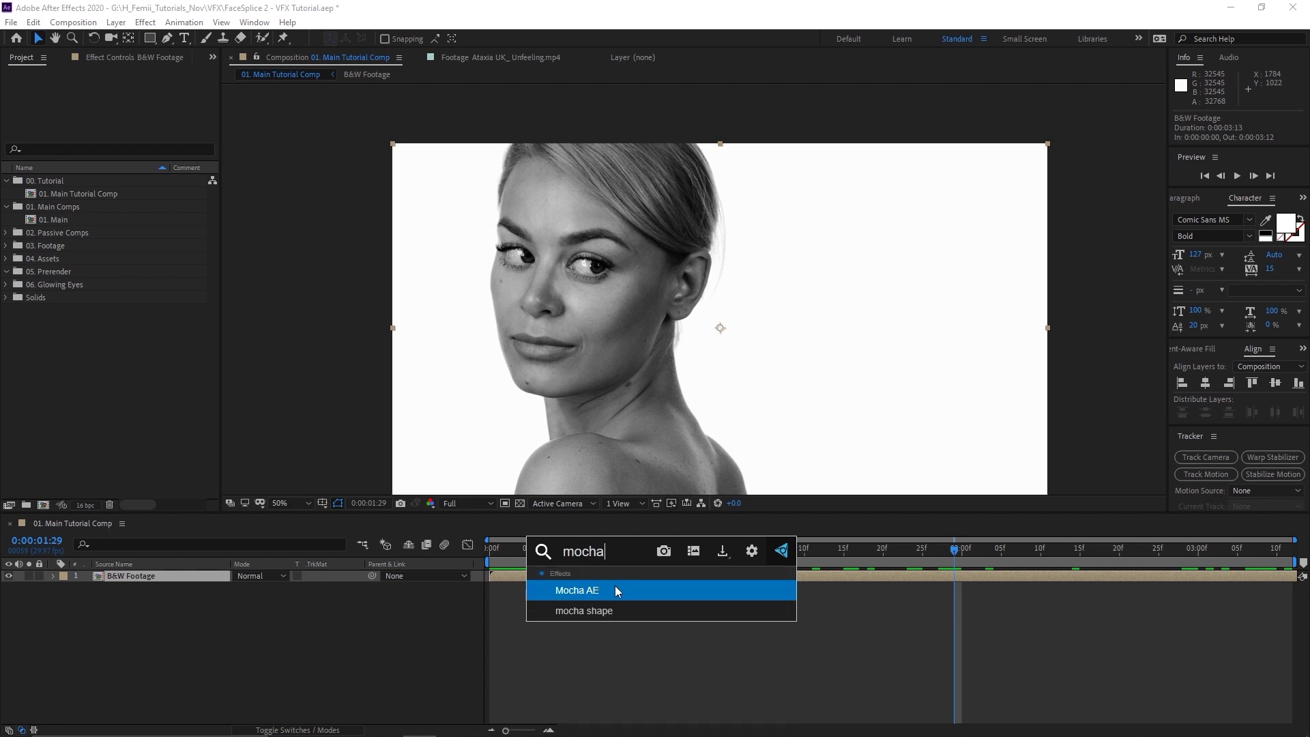
{"action": "left_click", "coordinate": [609, 583]}
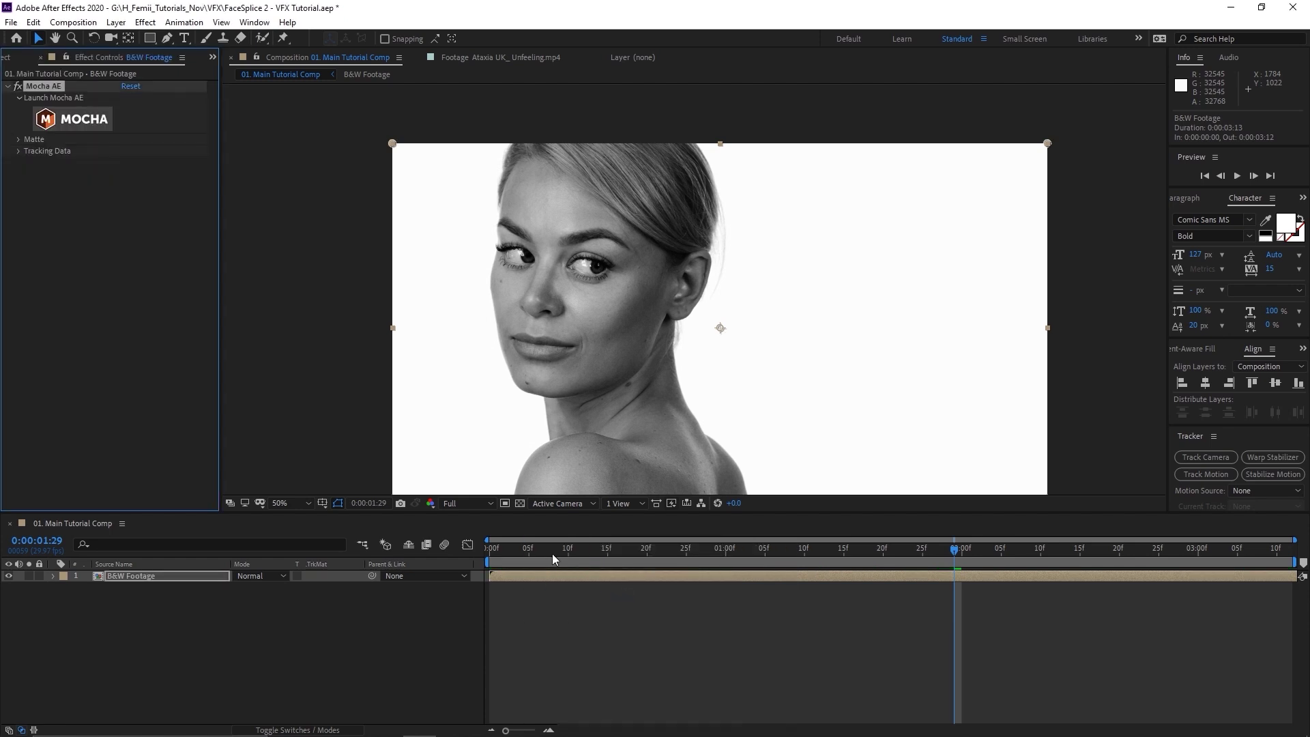
{"action": "left_click", "coordinate": [76, 120]}
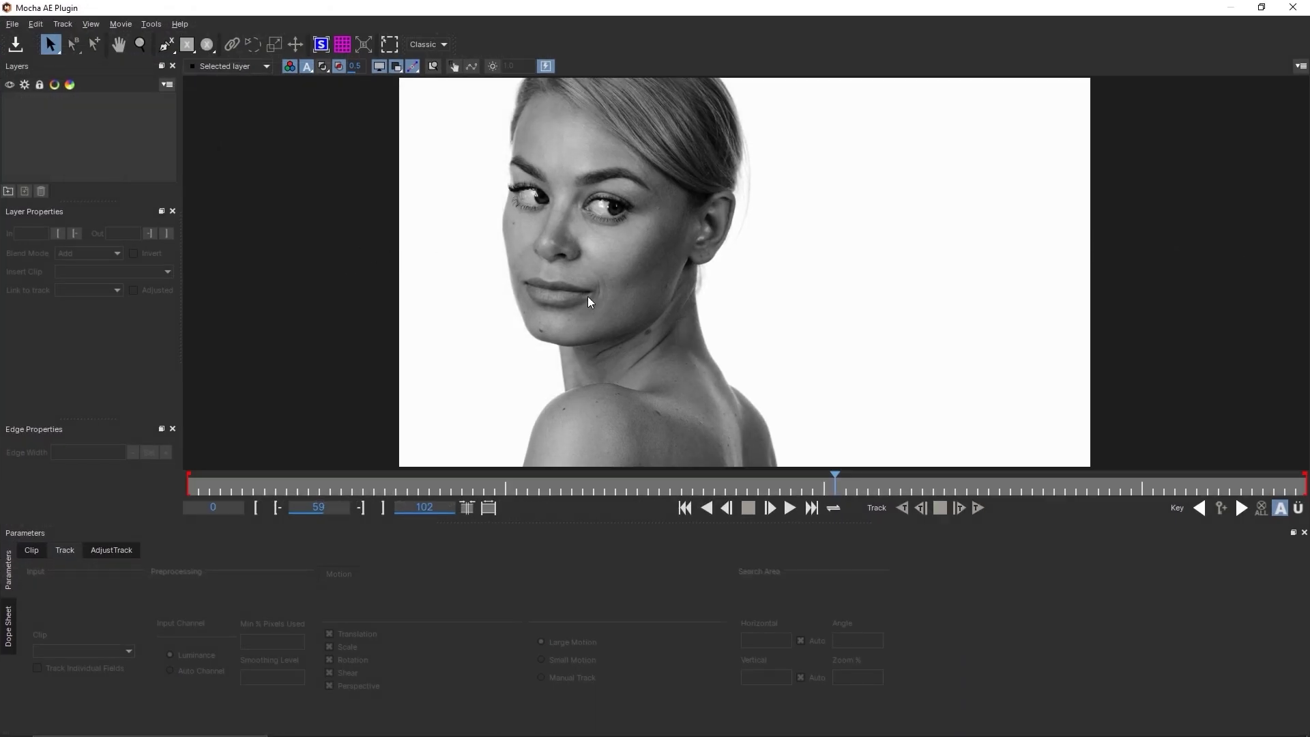
Step: Draw a closed X-Spline shape around the woman's face, from the hairline down around the chin and up past the ear
{"action": "left_click", "coordinate": [166, 46]}
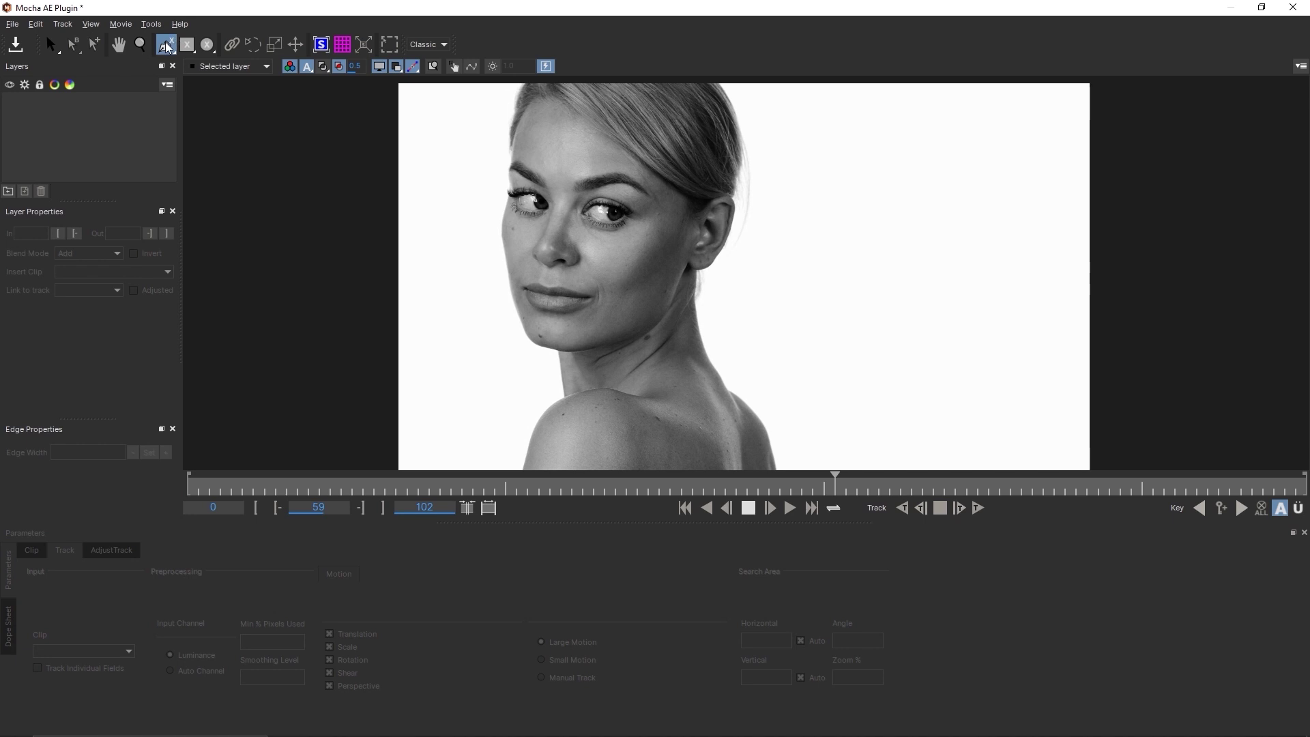
{"action": "left_click", "coordinate": [513, 110]}
{"action": "left_click", "coordinate": [495, 214]}
{"action": "left_click", "coordinate": [518, 335]}
{"action": "left_click", "coordinate": [558, 359]}
{"action": "left_click", "coordinate": [658, 332]}
{"action": "left_click", "coordinate": [705, 229]}
{"action": "left_click", "coordinate": [713, 155]}
{"action": "left_click", "coordinate": [570, 91]}
{"action": "left_click", "coordinate": [525, 93]}
{"action": "left_click", "coordinate": [522, 109]}
{"action": "right_click", "coordinate": [520, 111]}
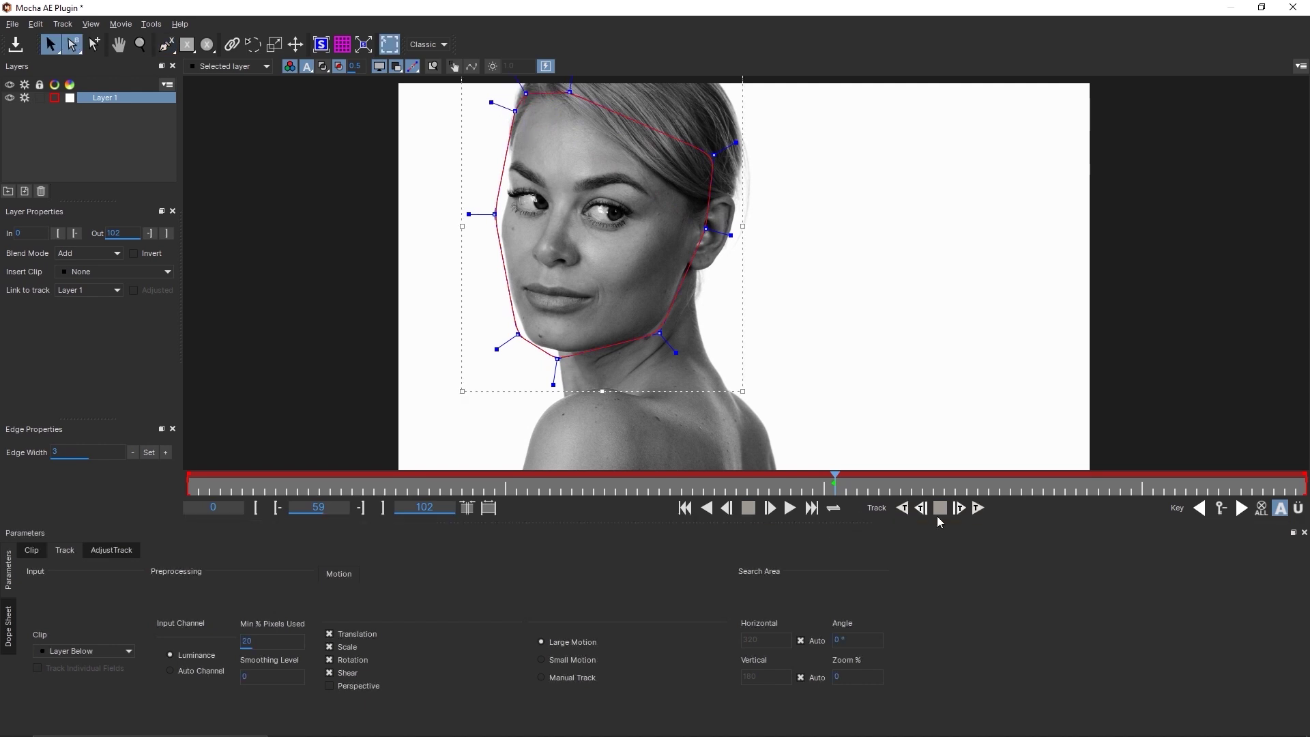
Step: Track the face shape forward to the clip's end and backward to its start, saving the result and closing Mocha
{"action": "left_click", "coordinate": [978, 509]}
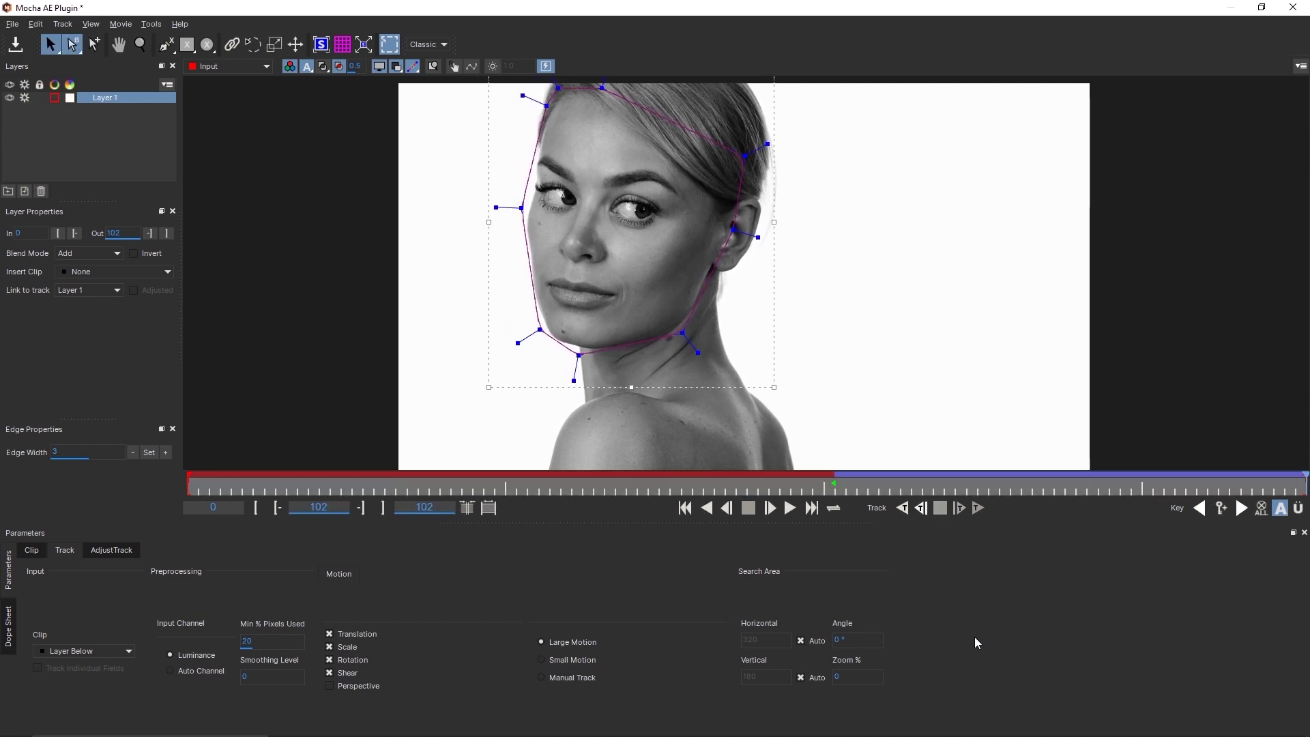
{"action": "left_click", "coordinate": [903, 509]}
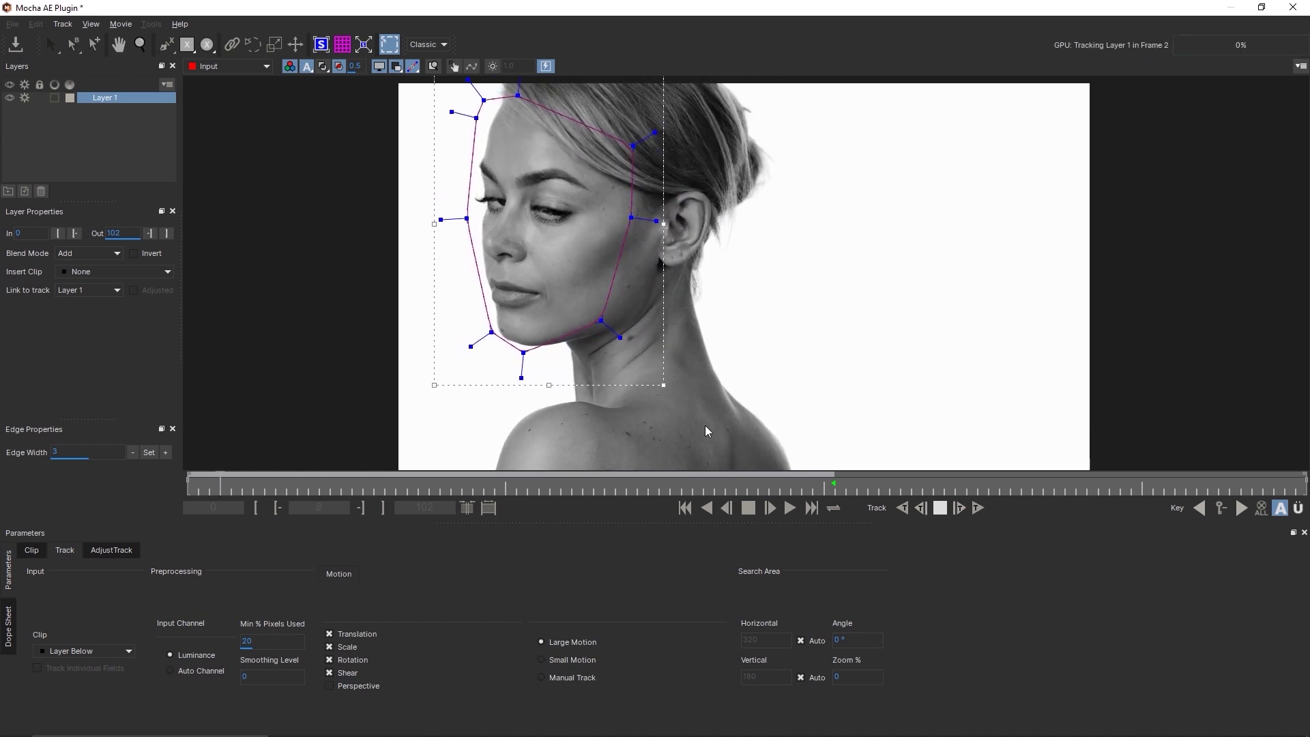
{"action": "key", "text": "ctrl+s"}
{"action": "left_click", "coordinate": [1294, 7]}
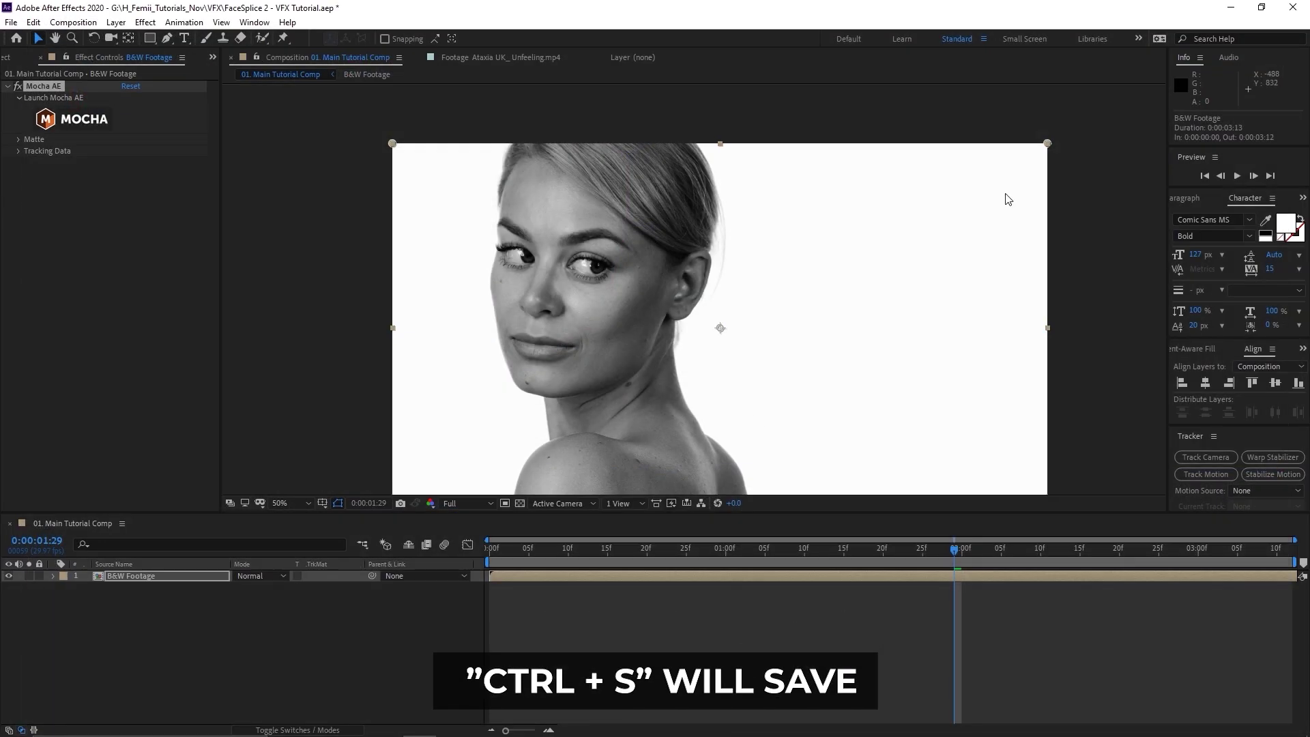
Step: Create a new null object in the composition and name it Track
{"action": "left_click", "coordinate": [654, 588]}
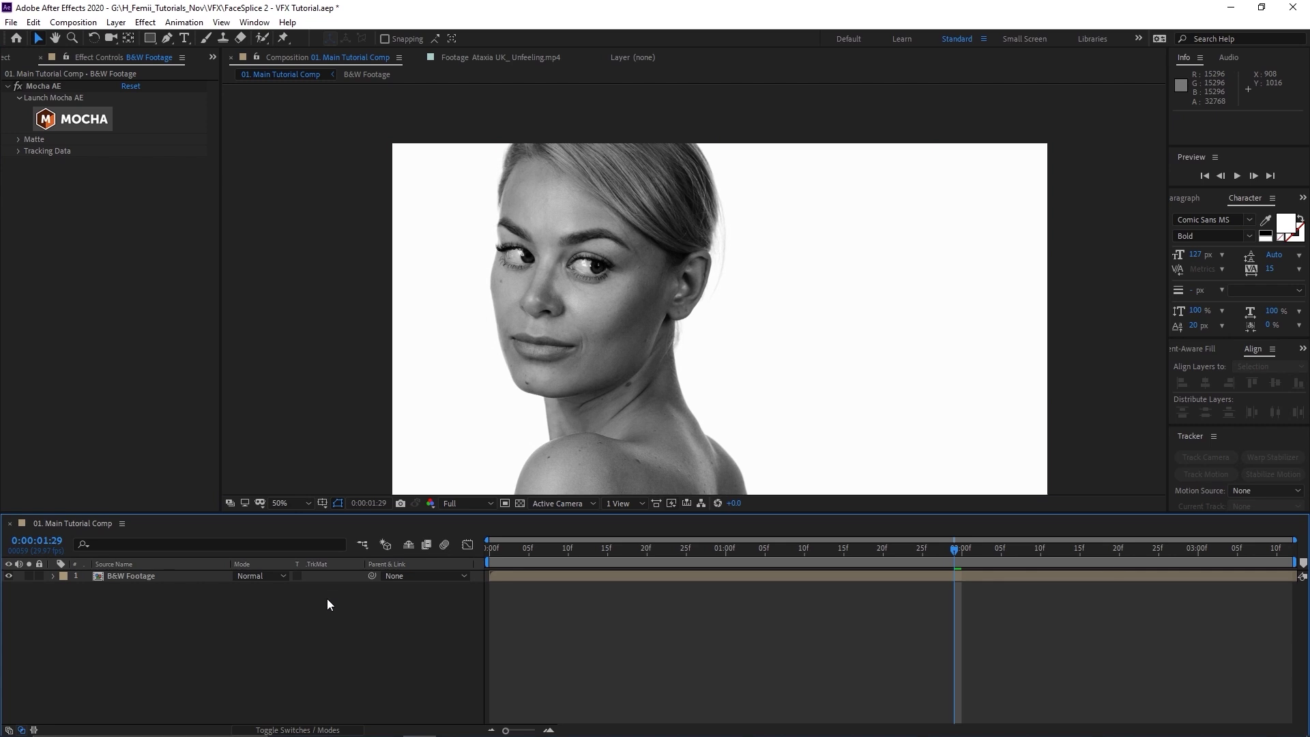
{"action": "right_click", "coordinate": [327, 601]}
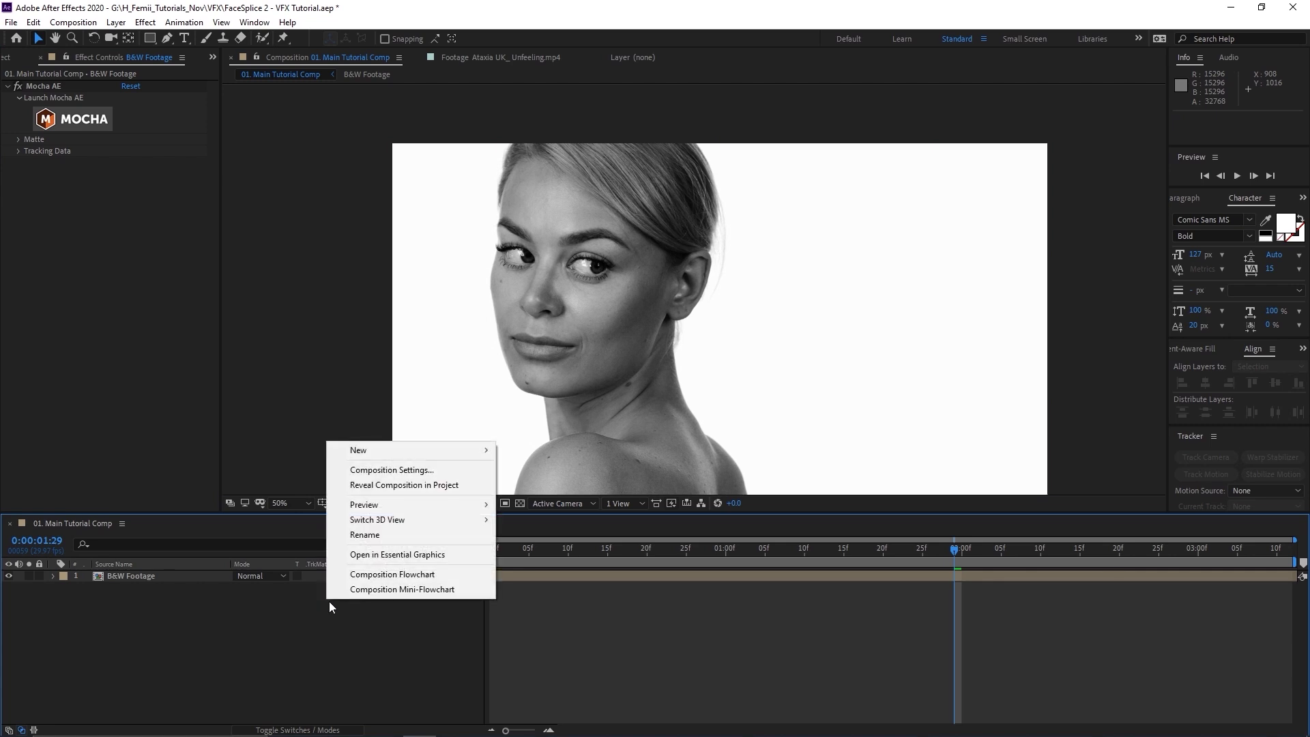
{"action": "mouse_move", "coordinate": [428, 447]}
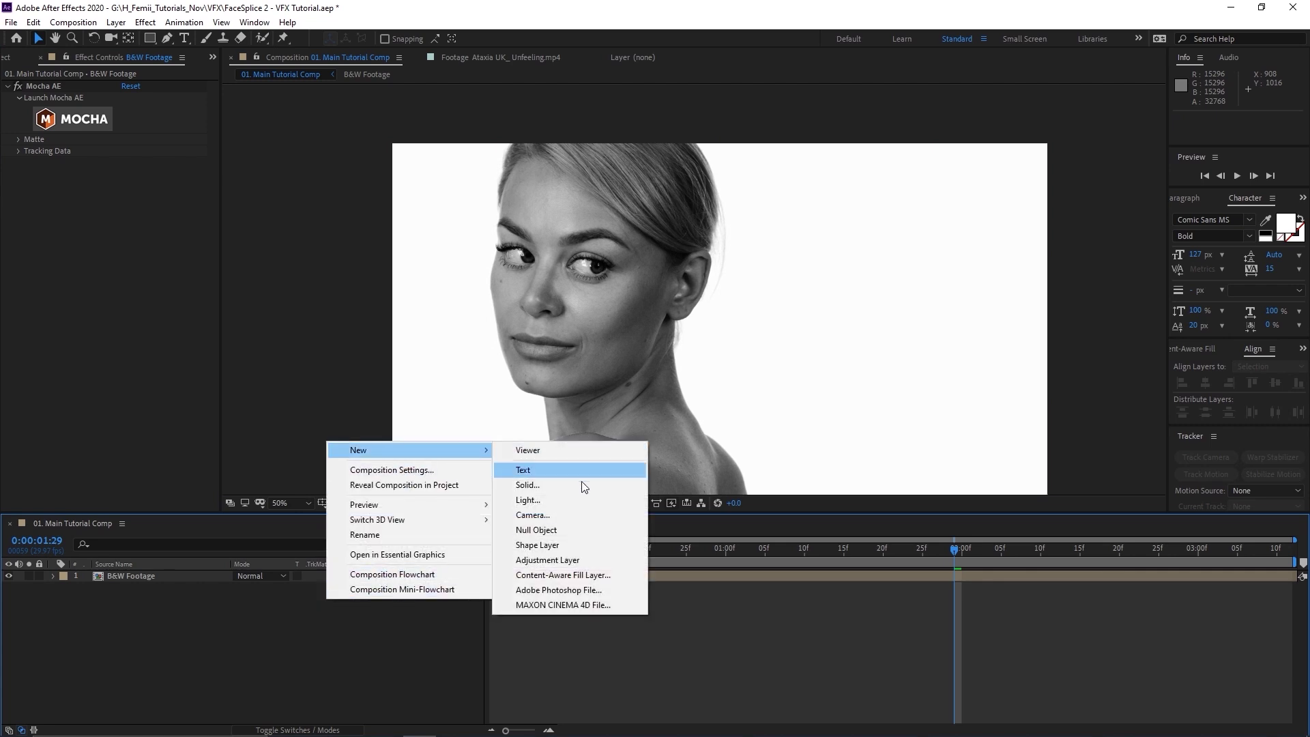
{"action": "left_click", "coordinate": [572, 533]}
{"action": "key", "text": "Return"}
{"action": "type", "text": "Track"}
{"action": "key", "text": "Return"}
Step: Create track data from Layer 1 in the Mocha AE effect on B&W Footage
{"action": "left_click", "coordinate": [178, 592]}
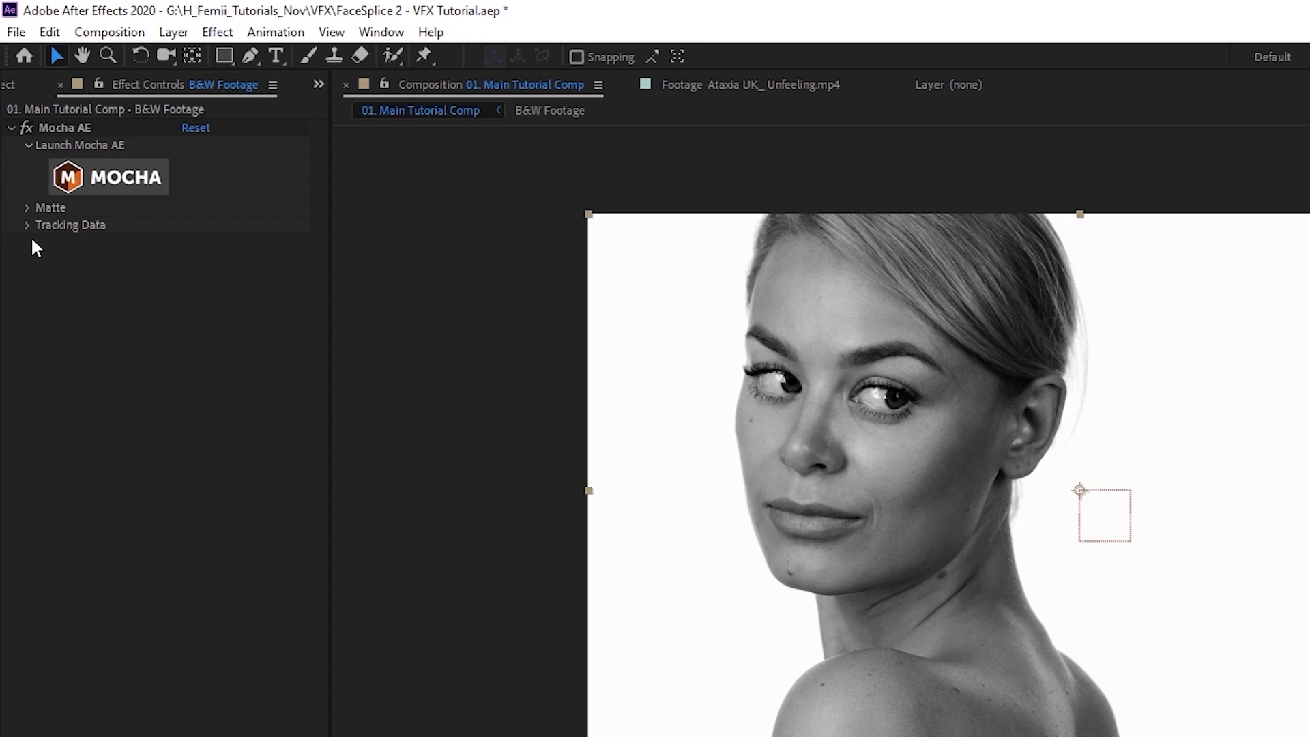
{"action": "left_click", "coordinate": [26, 224]}
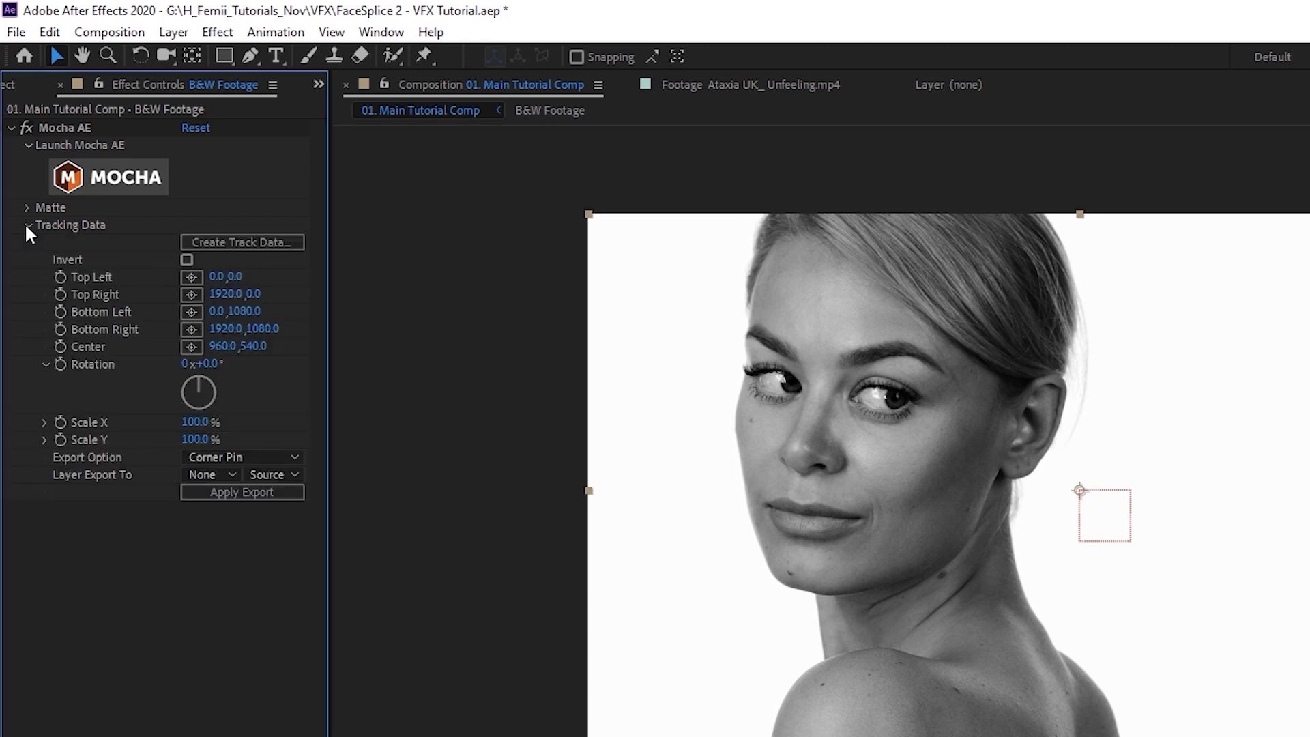
{"action": "left_click", "coordinate": [232, 242]}
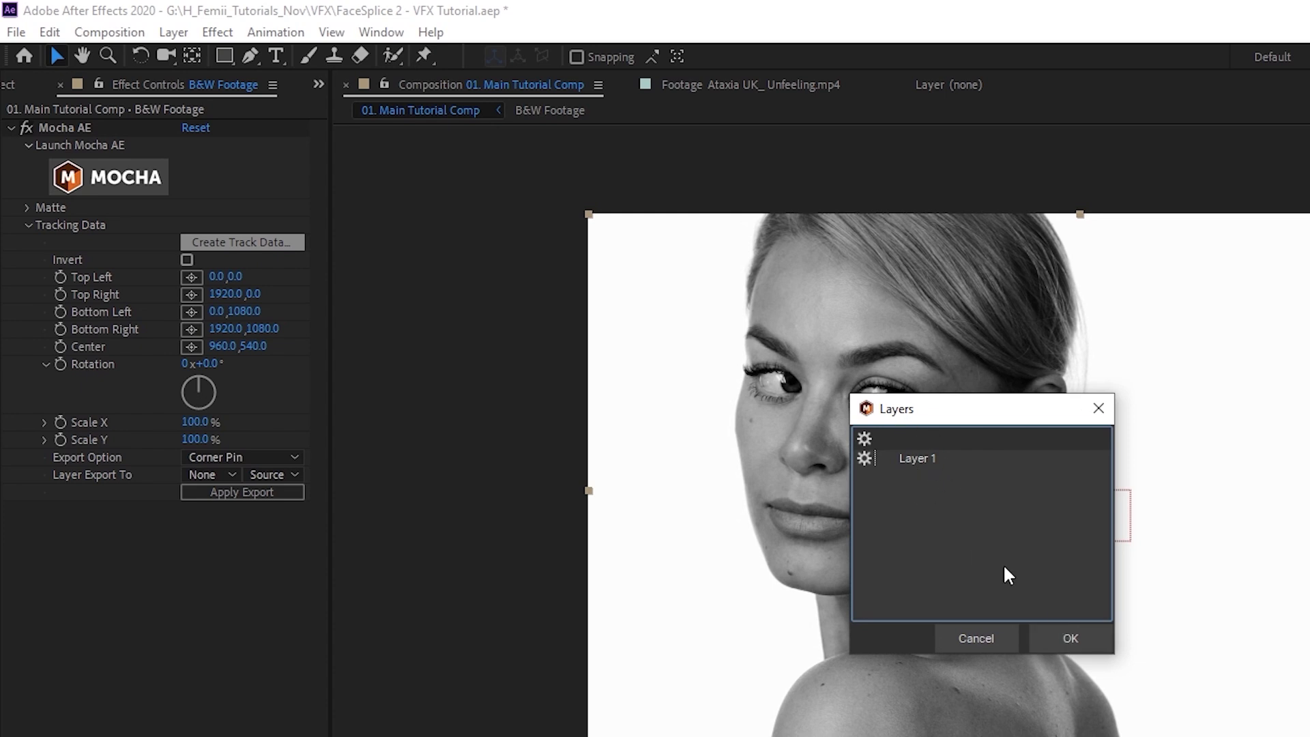
{"action": "left_click", "coordinate": [1071, 638]}
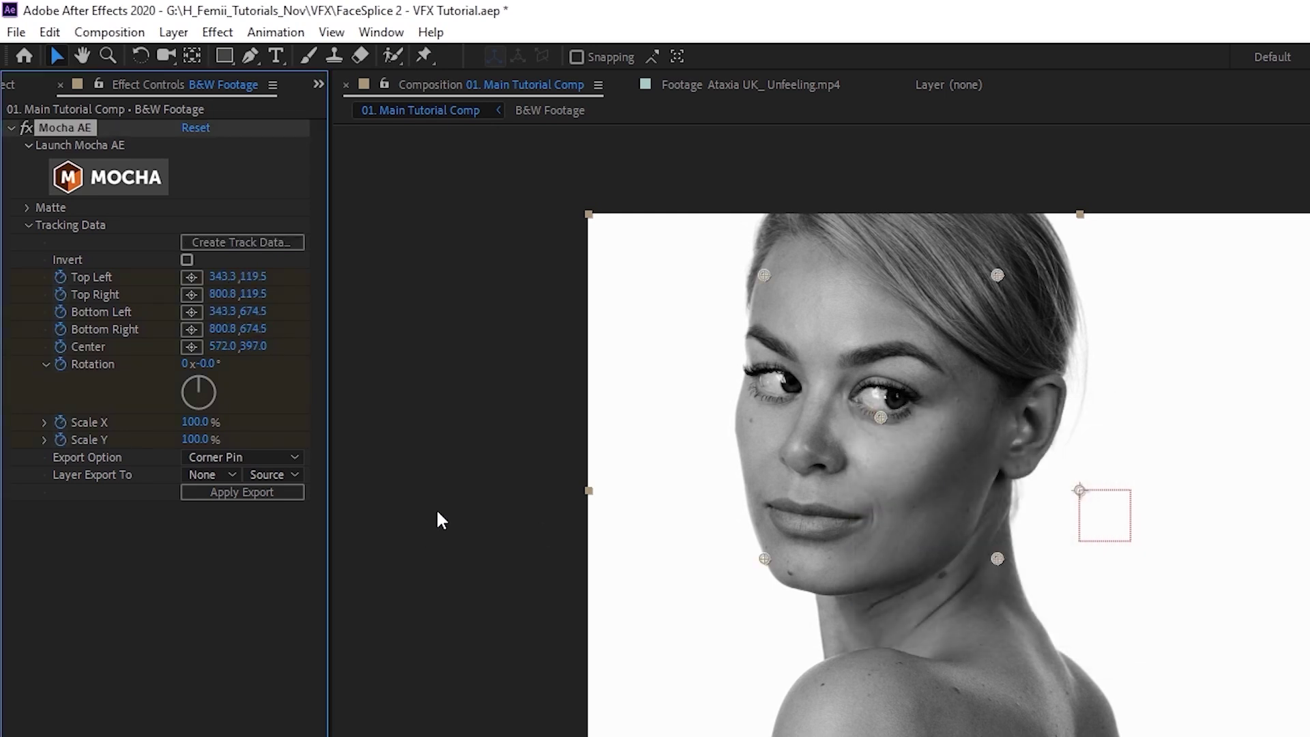
Step: Export the tracking data as Transform to the Track null layer
{"action": "left_click", "coordinate": [217, 458]}
{"action": "left_click", "coordinate": [254, 527]}
{"action": "left_click", "coordinate": [205, 481]}
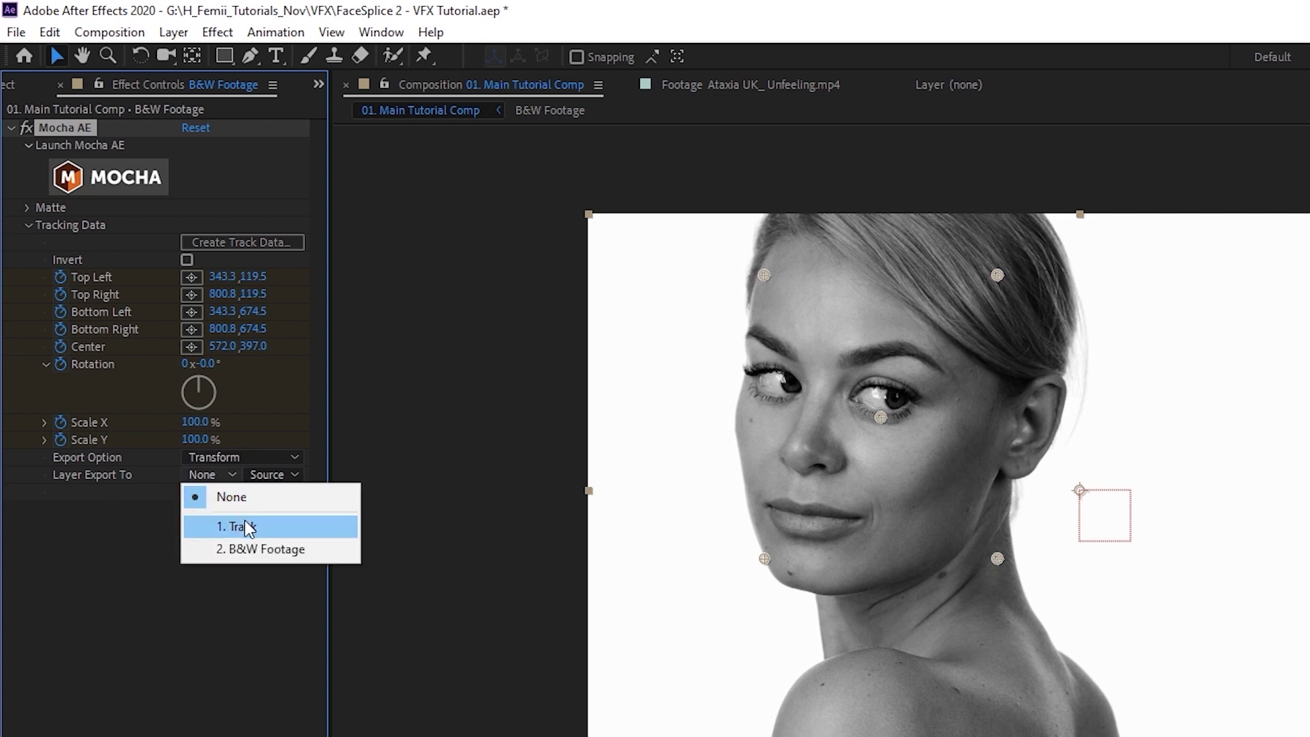
{"action": "left_click", "coordinate": [247, 527]}
{"action": "left_click", "coordinate": [234, 493]}
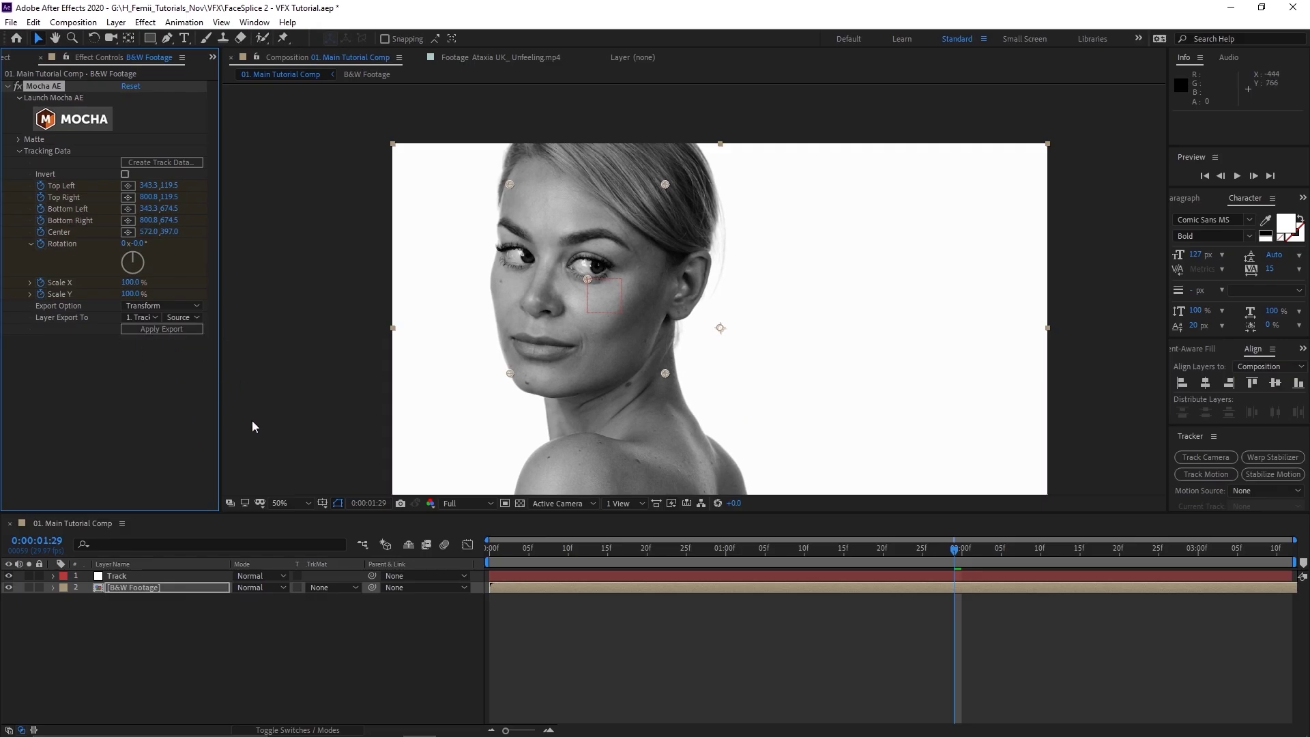
Step: Reveal the Track null's keyframes and play back the composition to check how the null follows the face
{"action": "left_click", "coordinate": [553, 576]}
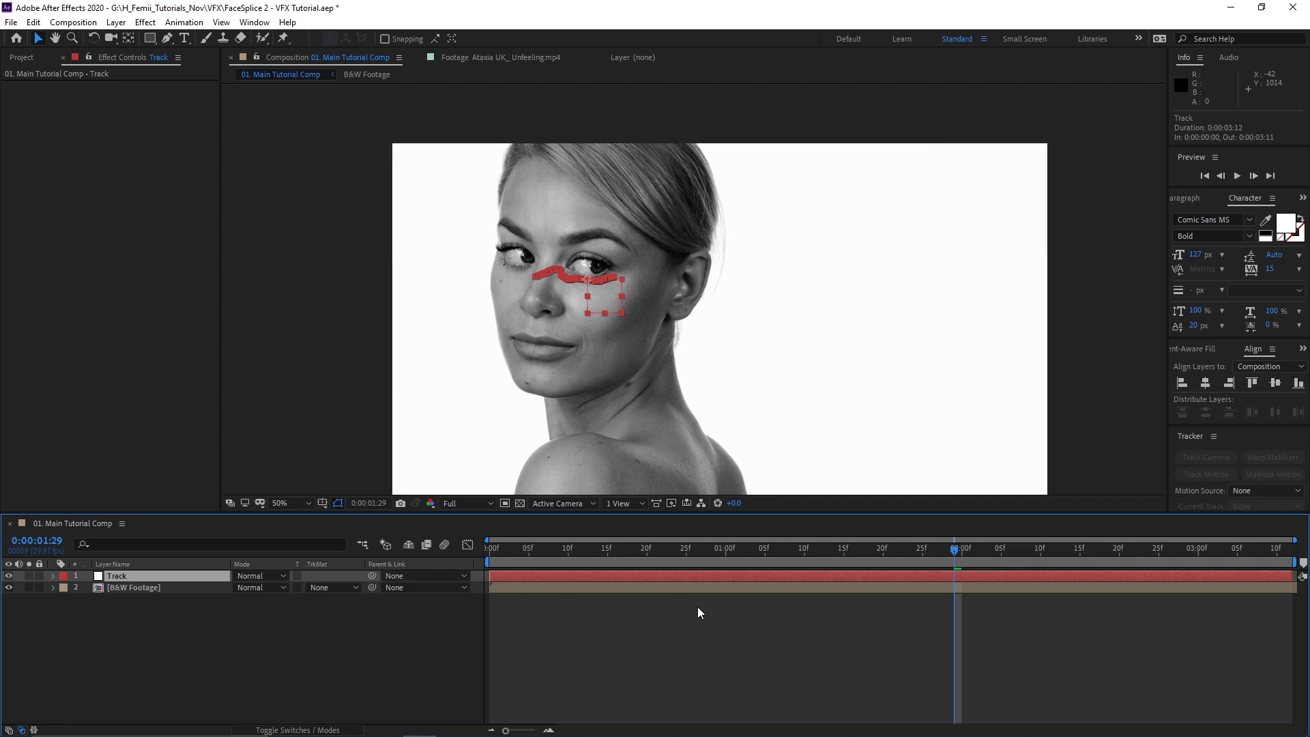
{"action": "key", "text": "u"}
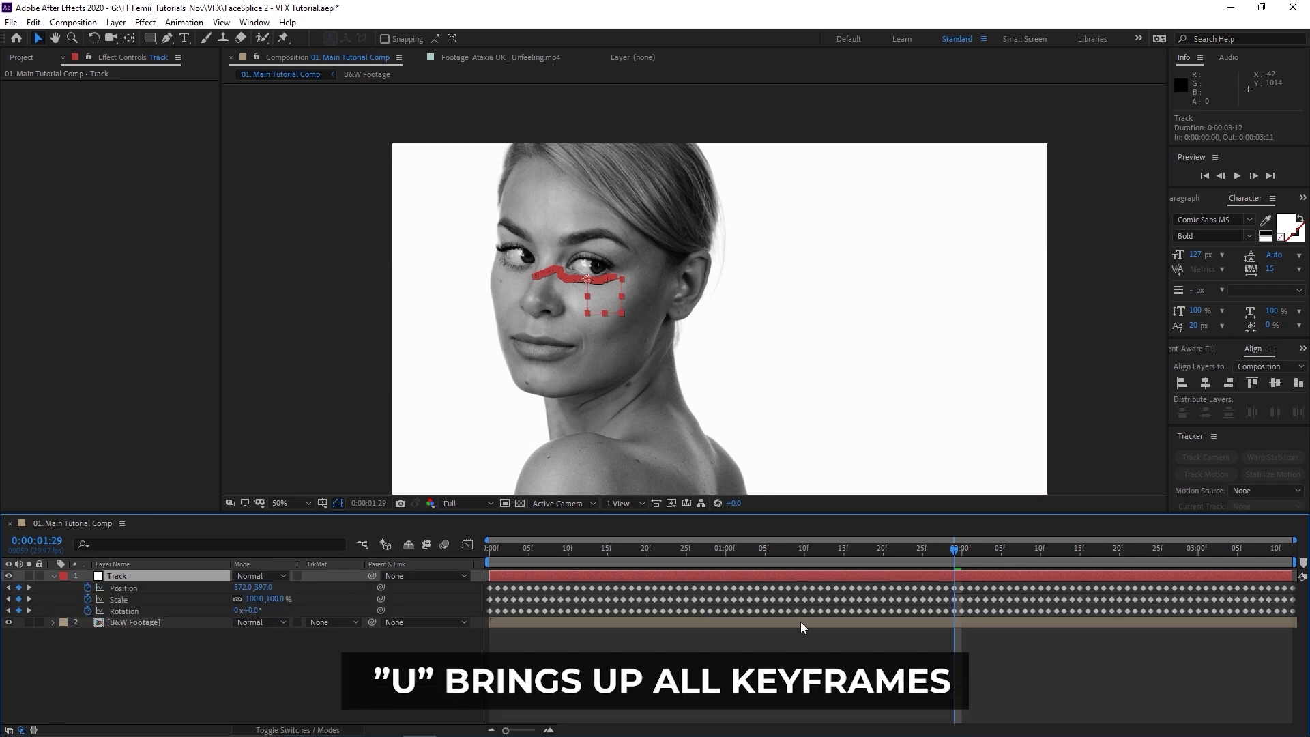
{"action": "key", "text": "space"}
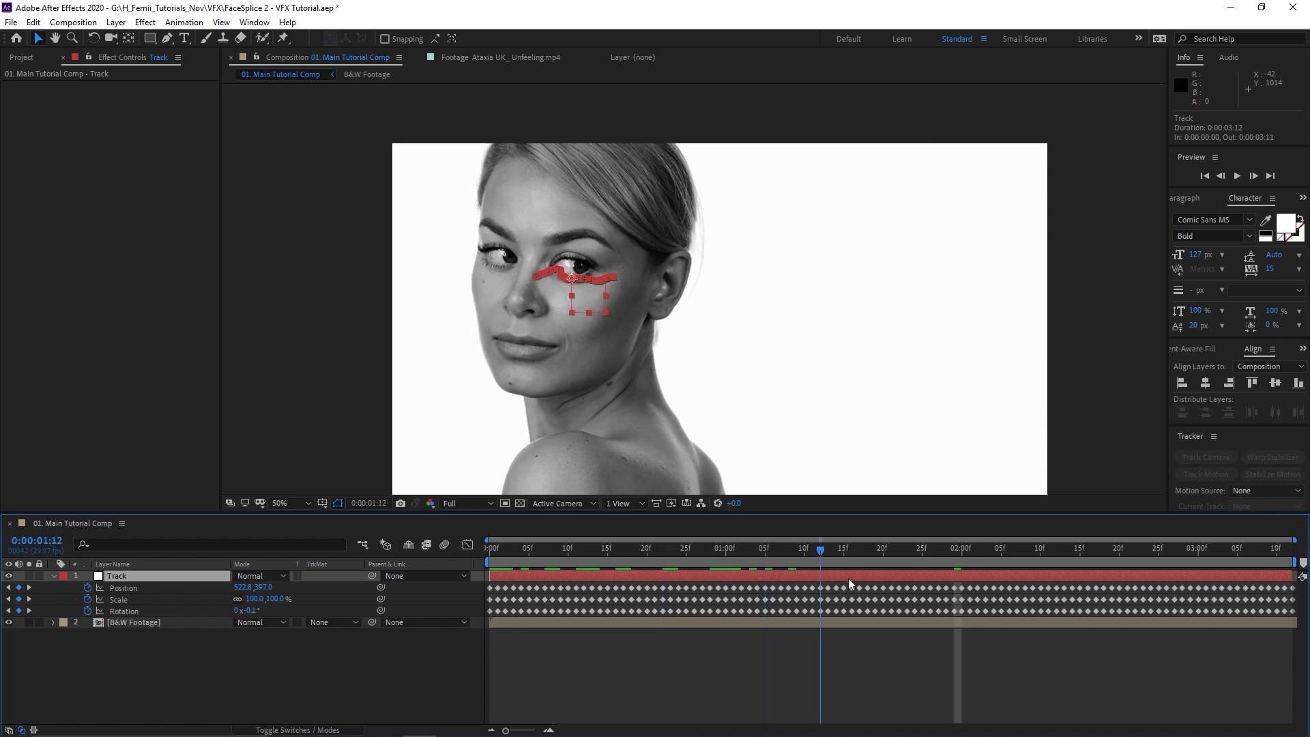
{"action": "key", "text": "space"}
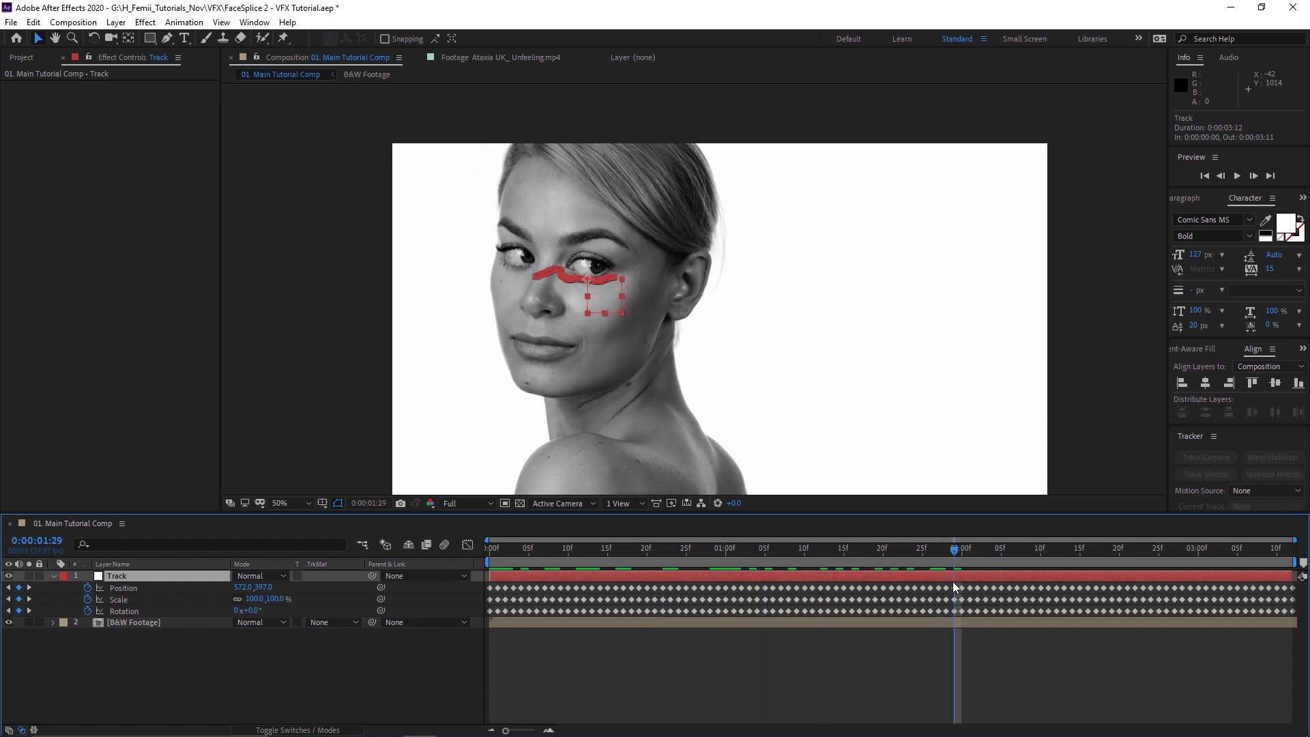
{"action": "left_click", "coordinate": [234, 661]}
{"action": "scroll", "coordinate": [608, 311], "scroll_direction": "up", "scroll_amount": 2}
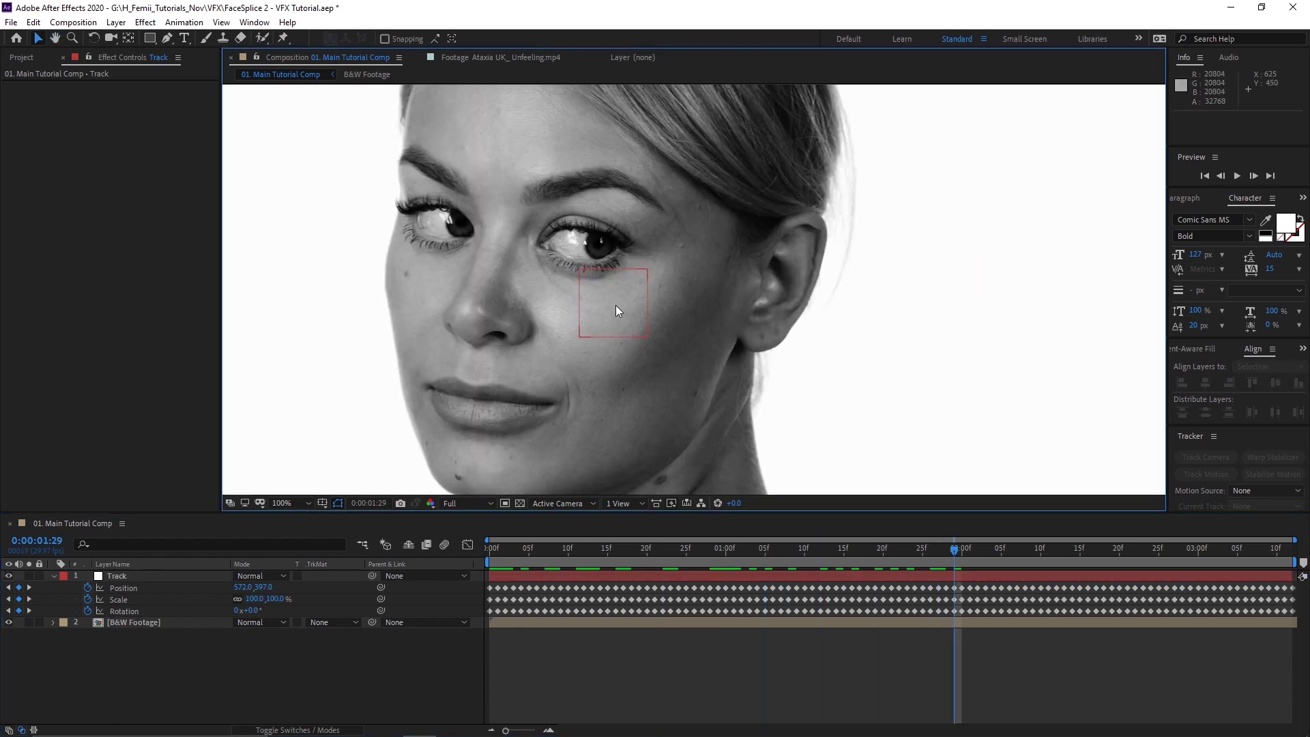
{"action": "scroll", "coordinate": [616, 311], "scroll_direction": "down", "scroll_amount": 2}
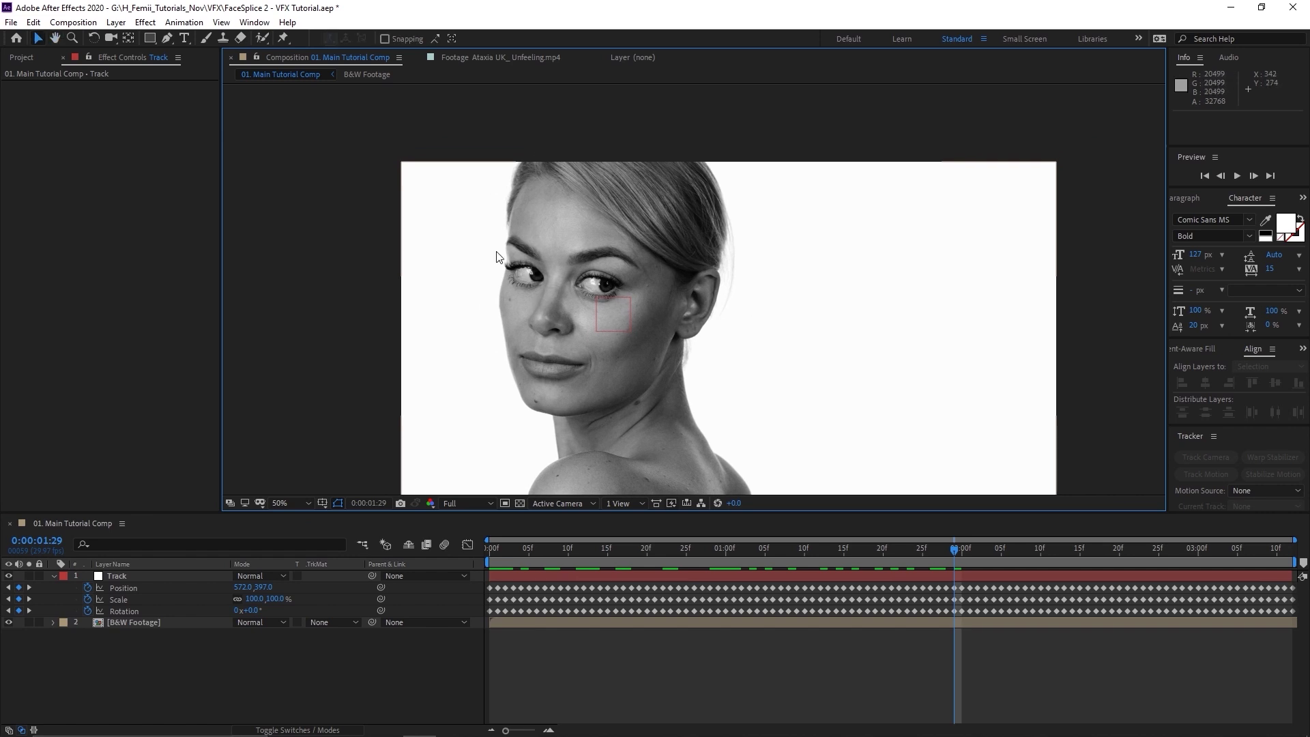
Step: Move the current time to 0:00:01:12 and create a white 1920 x 1080 solid named Matte - Face Slice
{"action": "left_click_drag", "start_coordinate": [686, 554], "coordinate": [820, 570]}
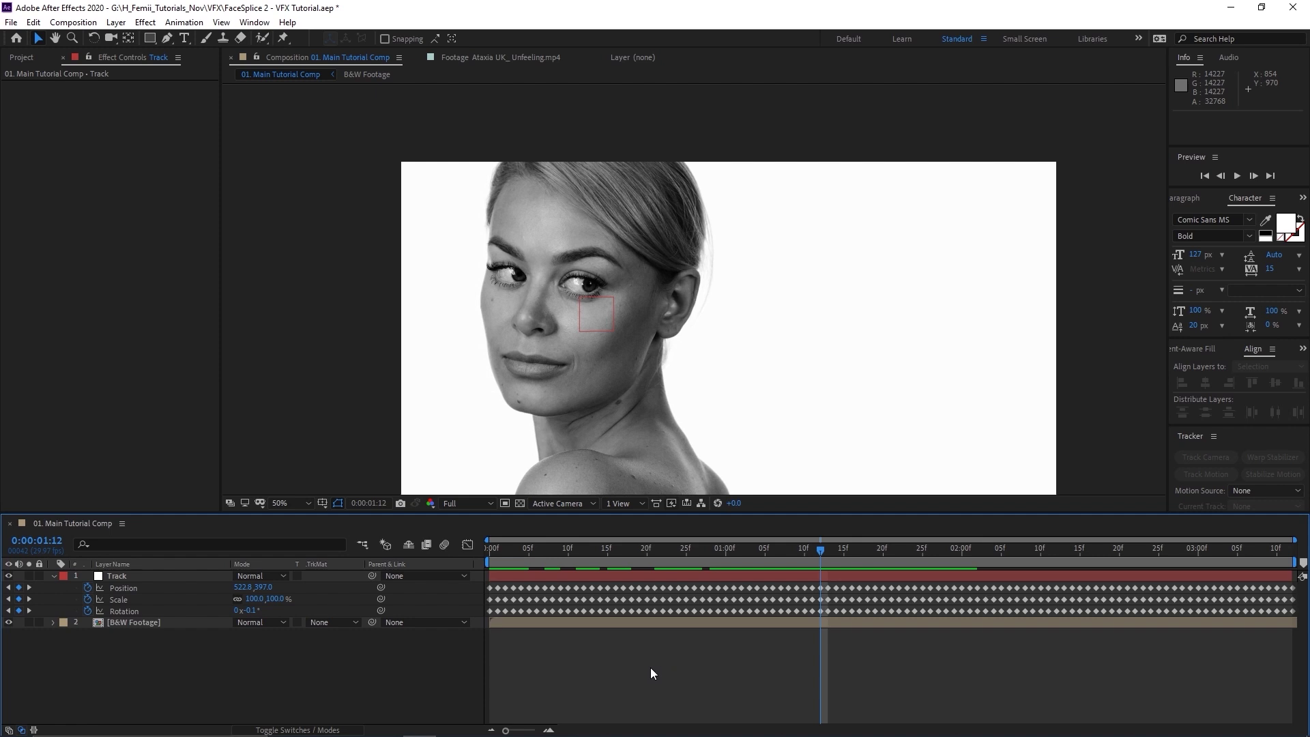
{"action": "right_click", "coordinate": [374, 673]}
{"action": "mouse_move", "coordinate": [473, 525]}
{"action": "left_click", "coordinate": [577, 558]}
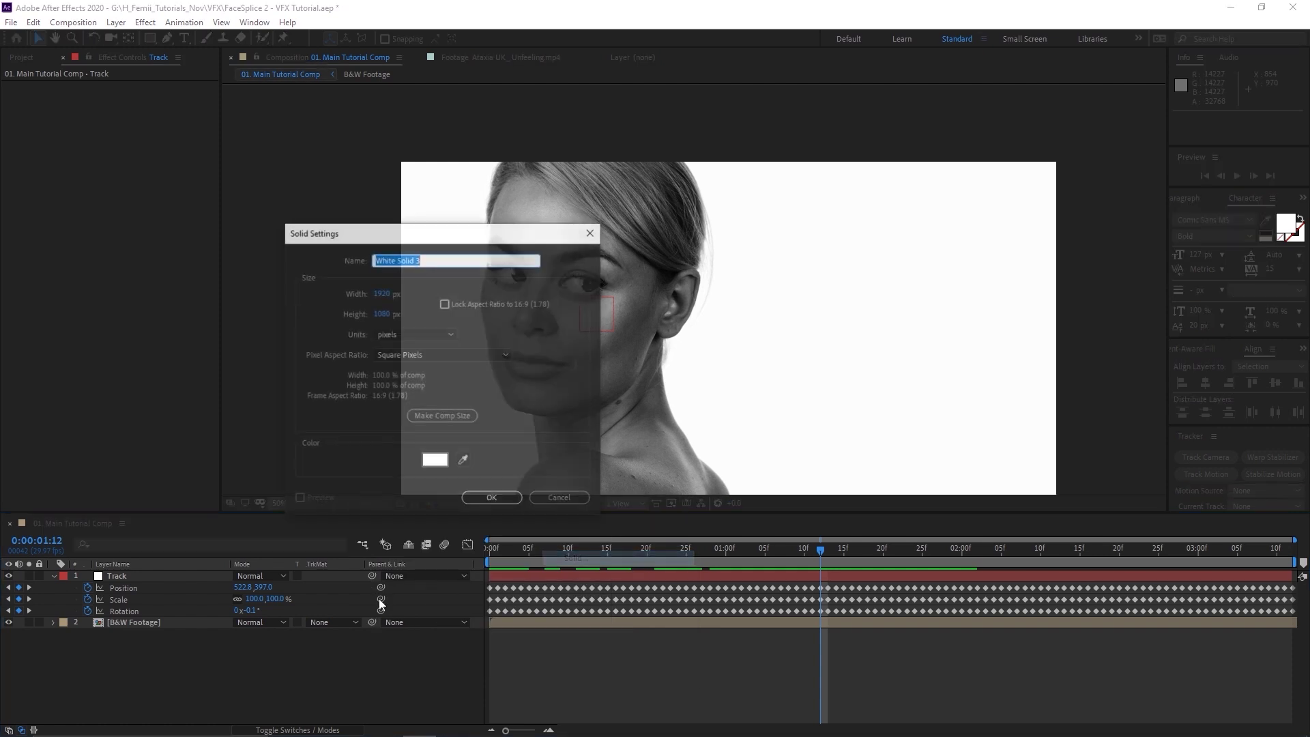
{"action": "type", "text": "Matt"}
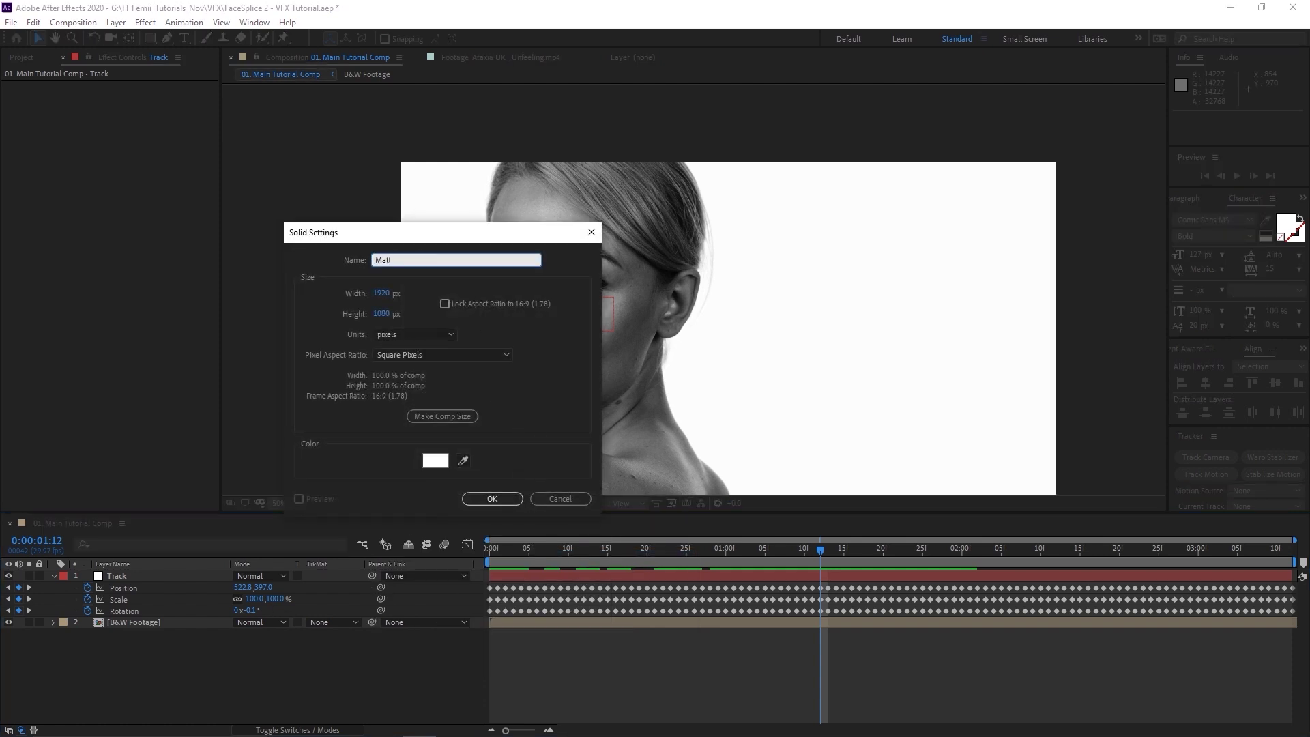
{"action": "type", "text": "e - Face Slice"}
{"action": "key", "text": "Return"}
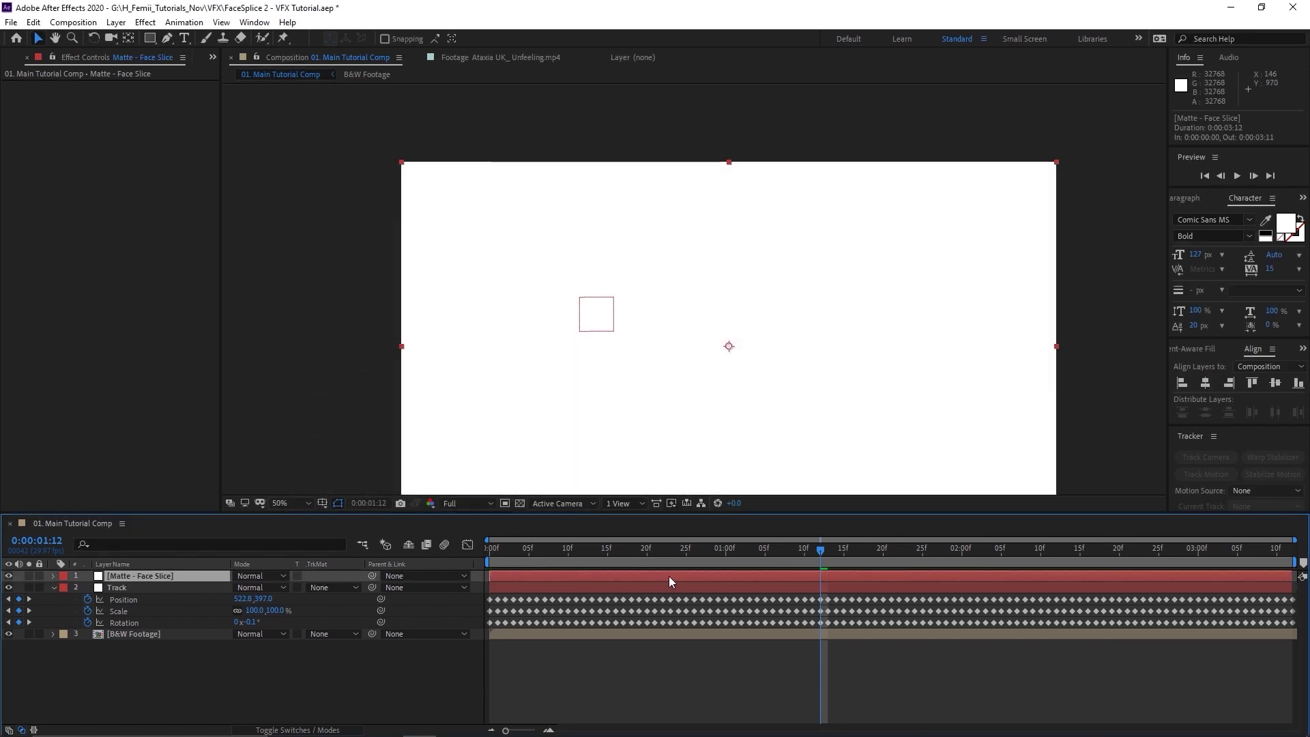
Step: Hide the Matte - Face Slice solid so the footage beneath it can be seen
{"action": "mouse_move", "coordinate": [682, 400]}
{"action": "left_mouse_down"}
{"action": "mouse_move", "coordinate": [623, 336]}
{"action": "mouse_move", "coordinate": [661, 389]}
{"action": "left_mouse_up"}
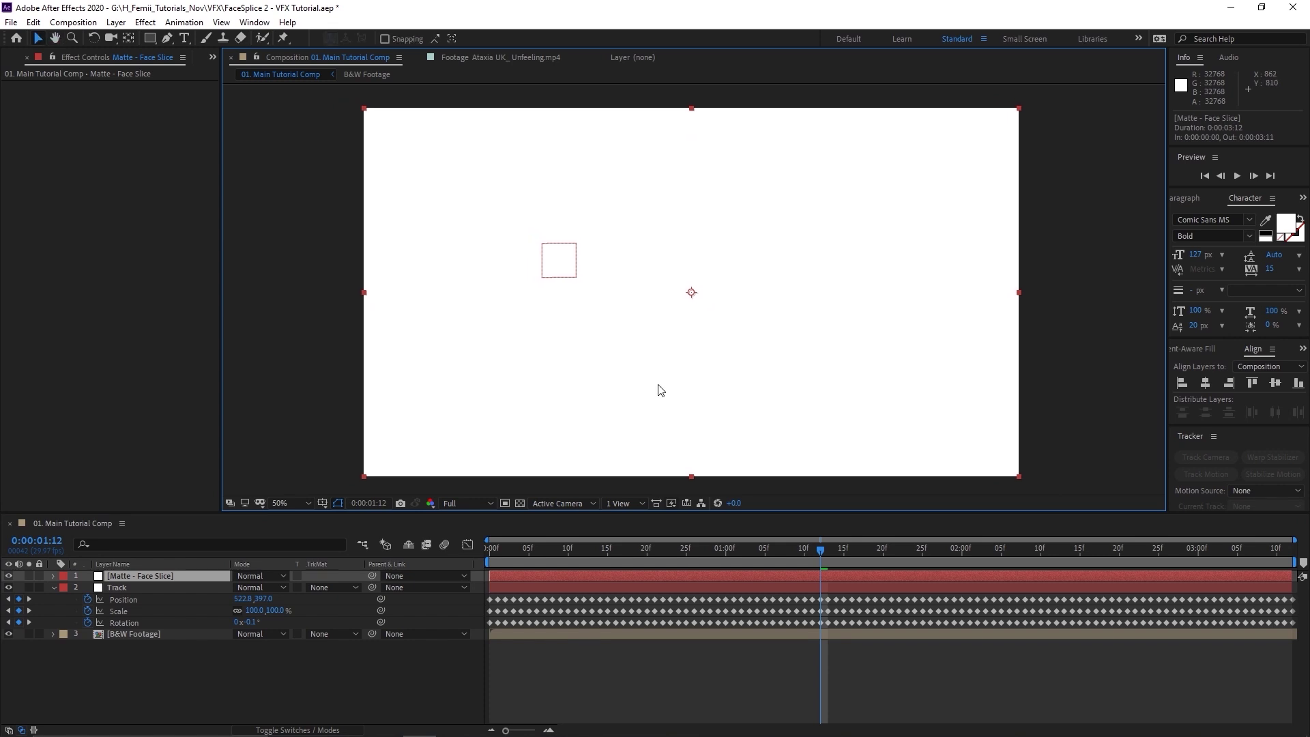
{"action": "left_click", "coordinate": [9, 576]}
{"action": "left_click_drag", "start_coordinate": [649, 292], "coordinate": [671, 320]}
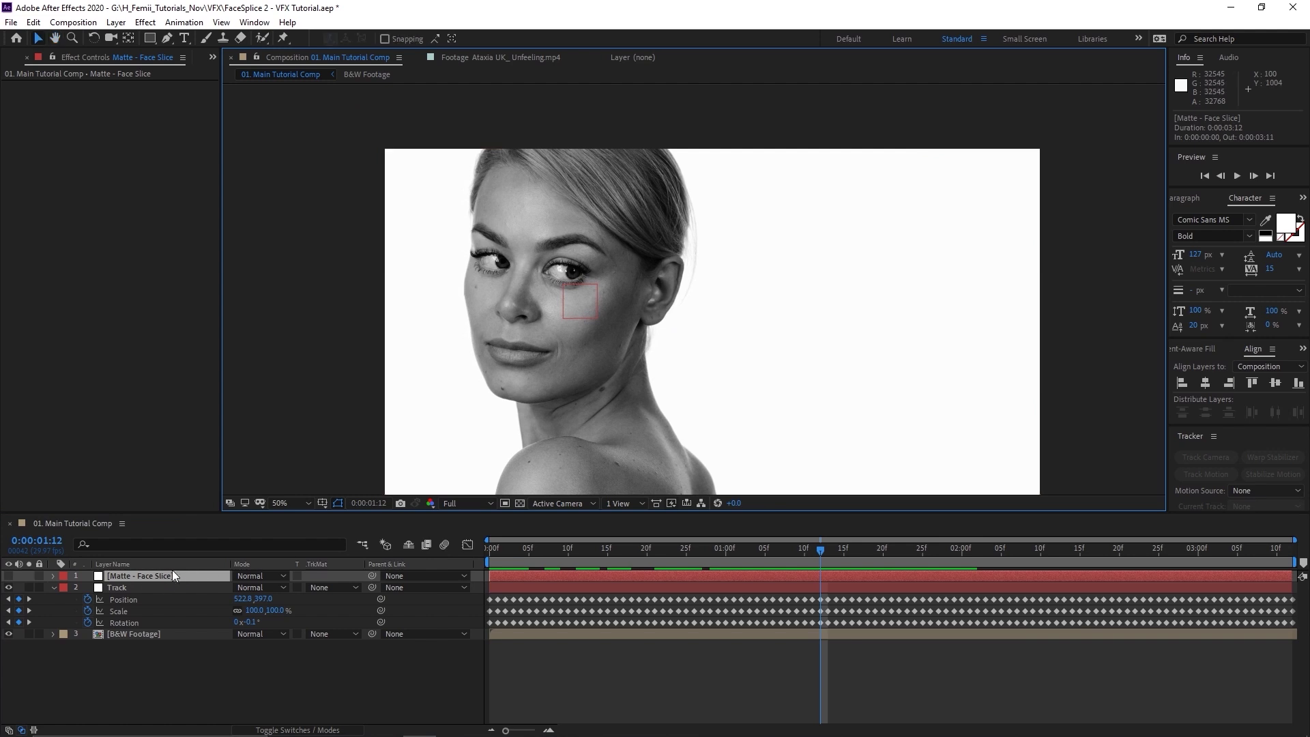
Step: Draw two curved band masks on Matte - Face Slice with the Pen tool, across the eyes and below the nose, checking their filled shapes
{"action": "left_click", "coordinate": [167, 38]}
{"action": "key", "text": "period"}
{"action": "mouse_move", "coordinate": [455, 256]}
{"action": "left_mouse_down"}
{"action": "mouse_move", "coordinate": [606, 250]}
{"action": "mouse_move", "coordinate": [607, 274]}
{"action": "left_mouse_up"}
{"action": "key", "text": "ctrl+z"}
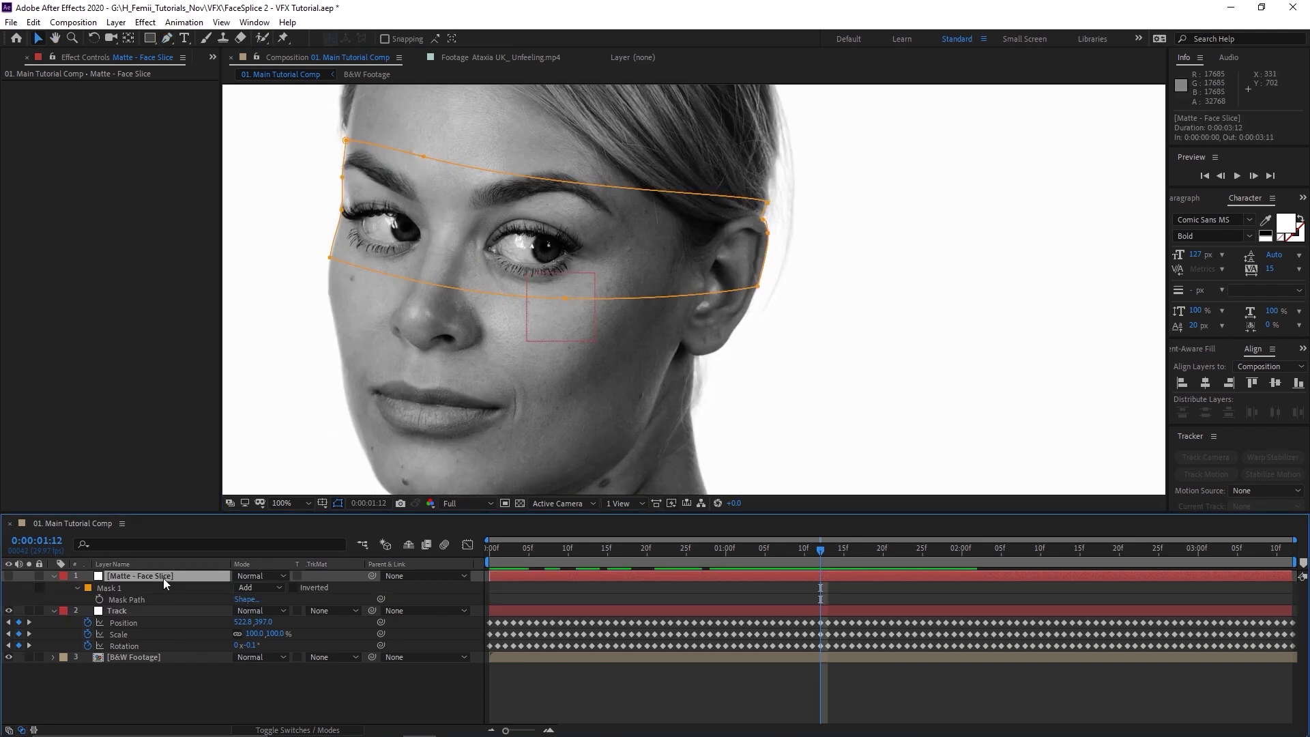
{"action": "left_click", "coordinate": [718, 568]}
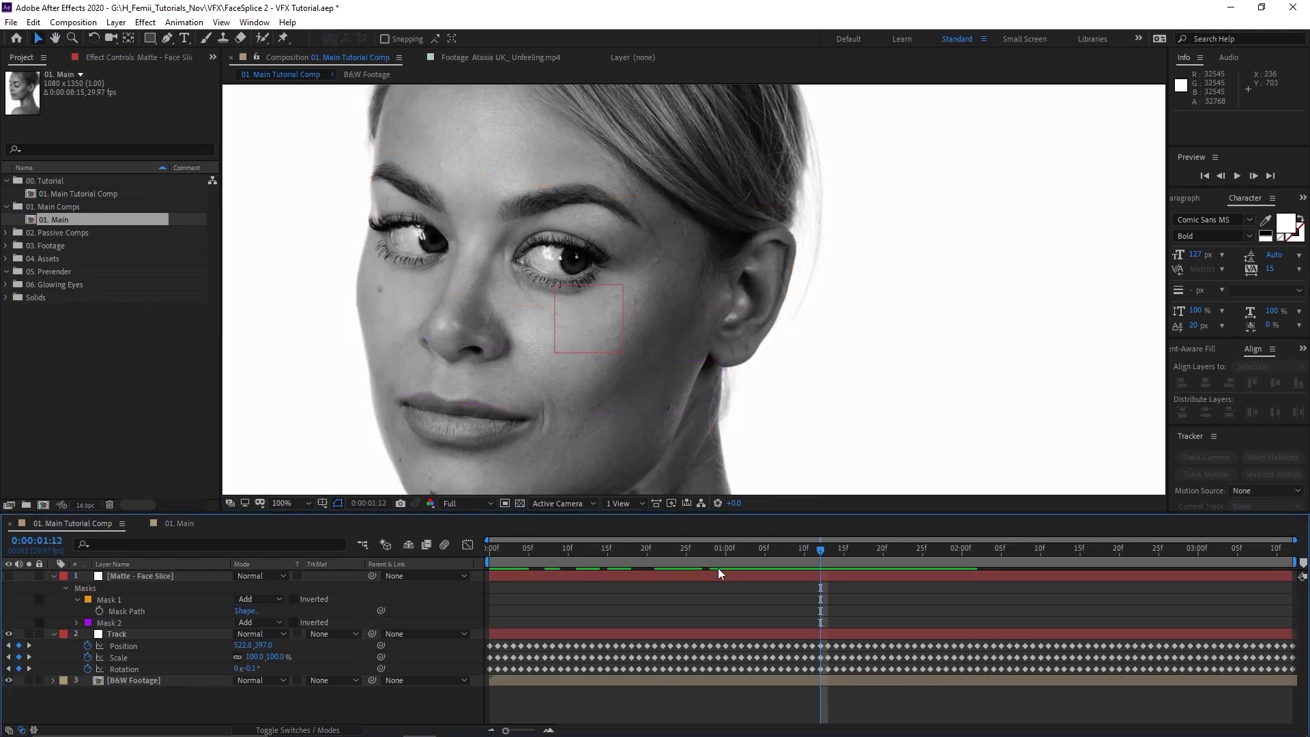
{"action": "left_click", "coordinate": [719, 575]}
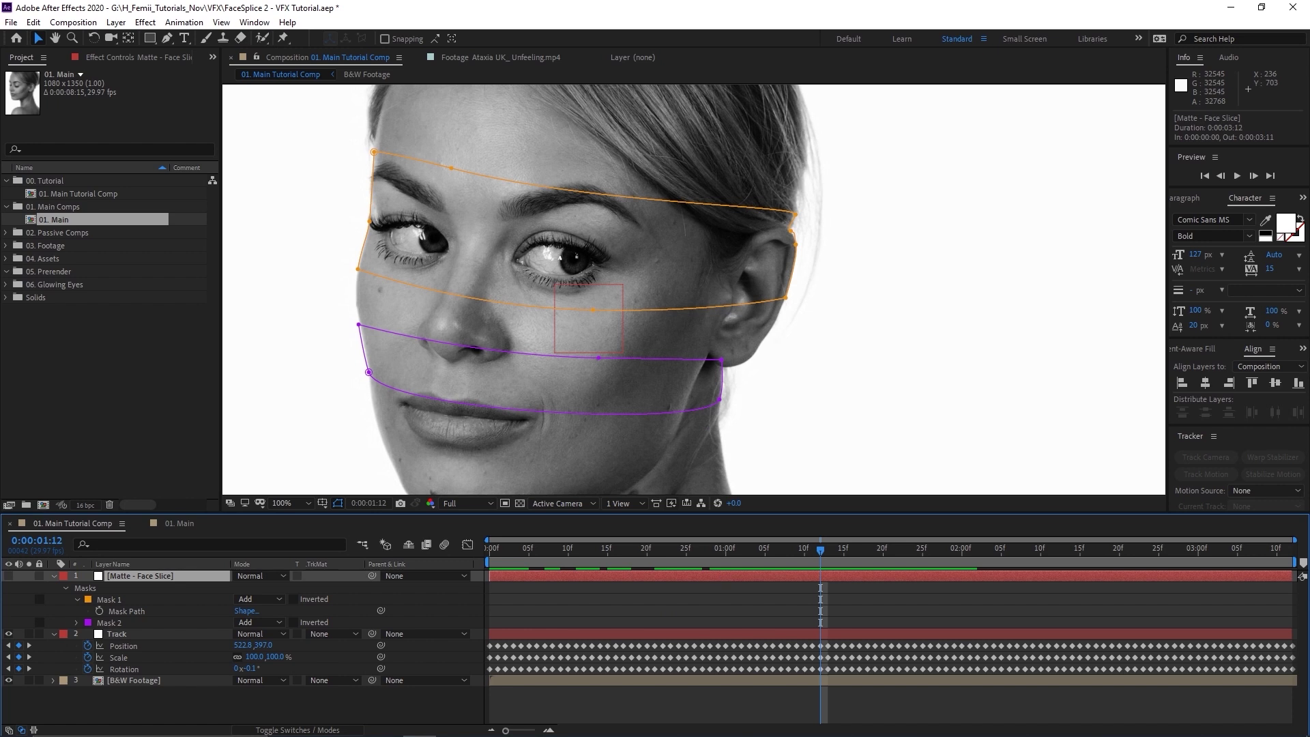
{"action": "left_click", "coordinate": [9, 576]}
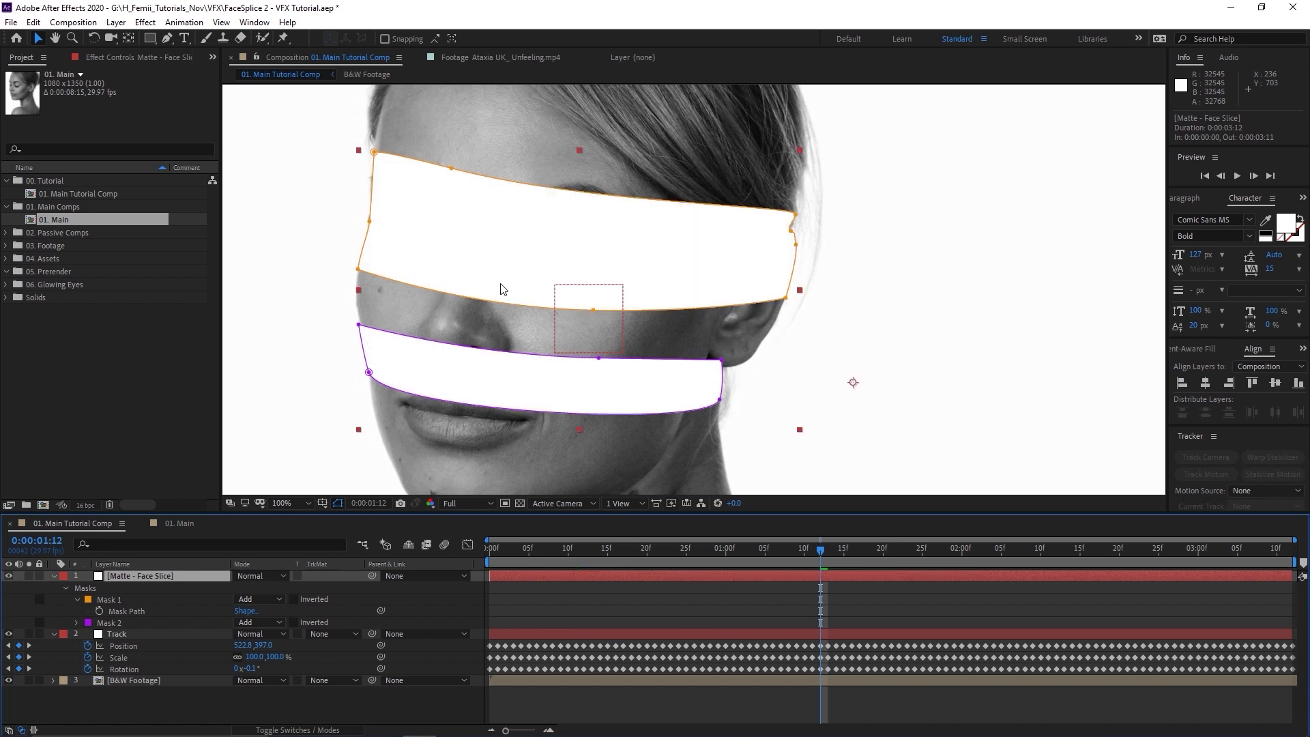
{"action": "left_click", "coordinate": [8, 576]}
Step: Set the mask feather of both Mask 1 and Mask 2 on Matte - Face Slice to 1 pixel
{"action": "key", "text": "f"}
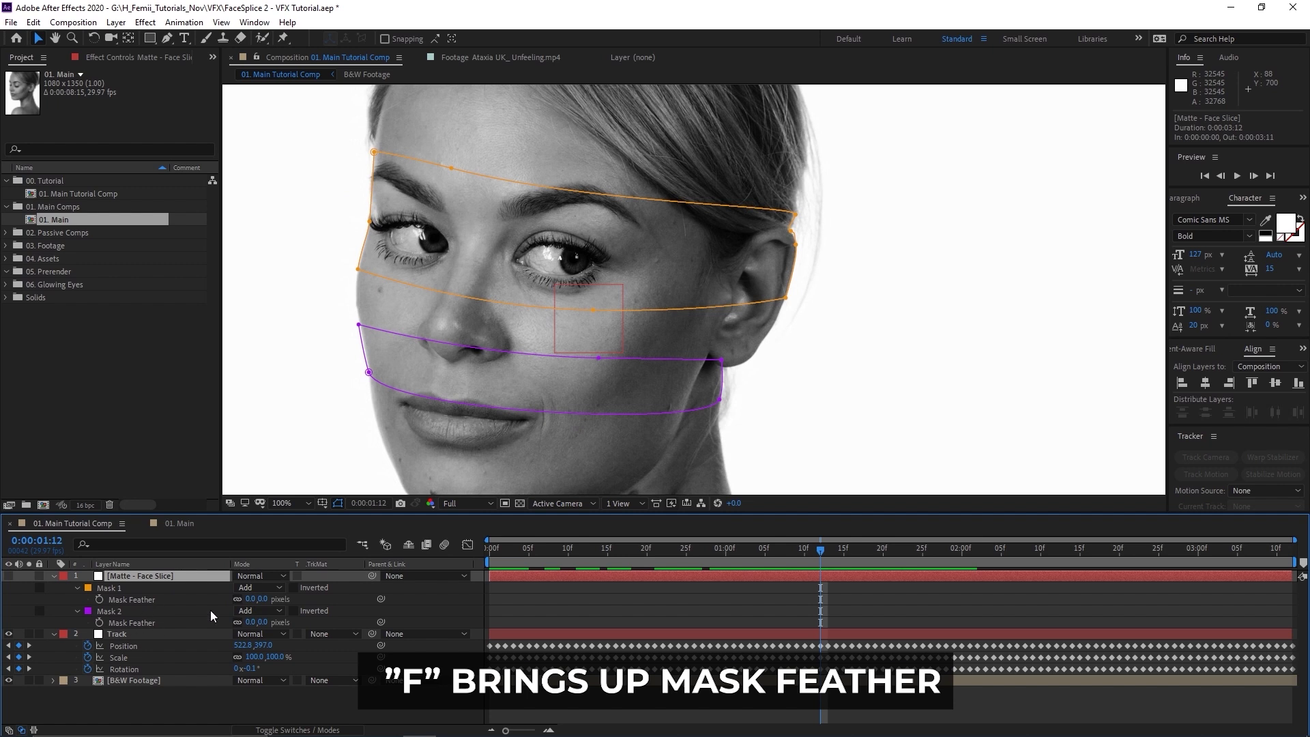
{"action": "left_click", "coordinate": [251, 599]}
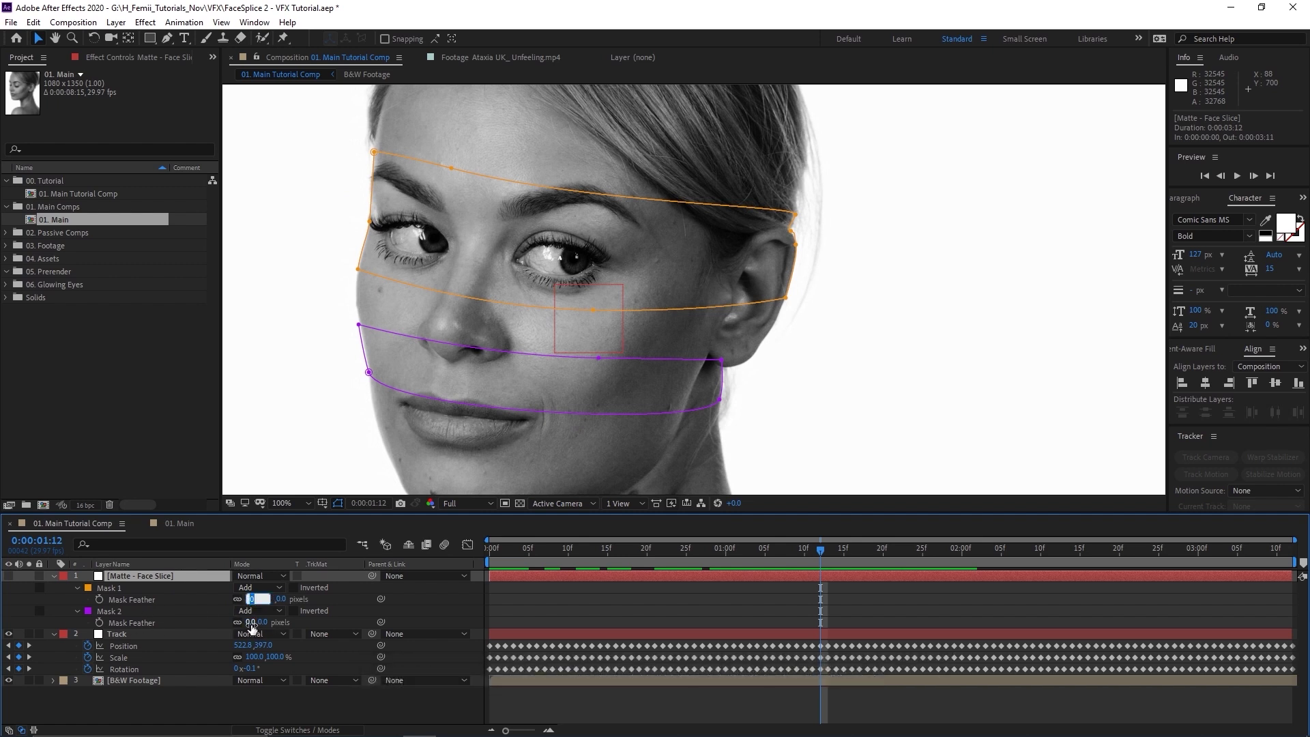
{"action": "type", "text": "1"}
{"action": "key", "text": "Return"}
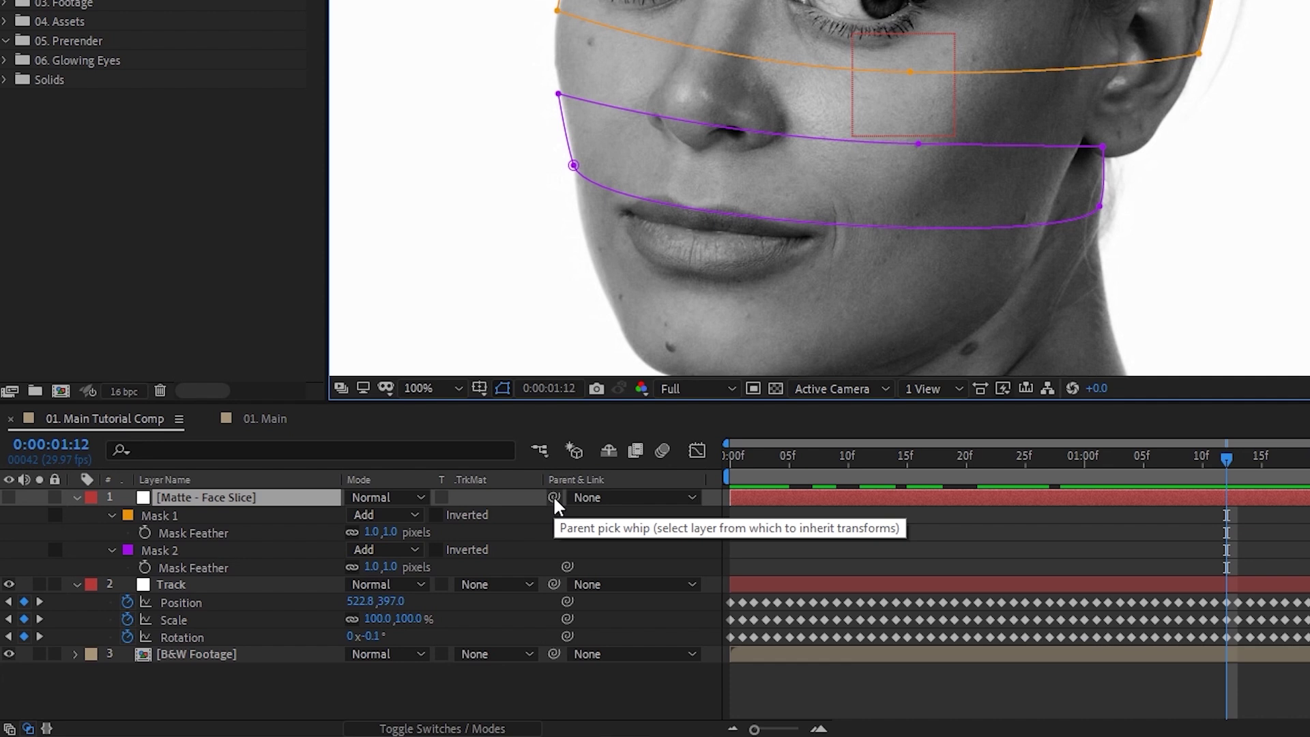
Step: Parent the Matte - Face Slice layer to the Track null
{"action": "left_click", "coordinate": [555, 499]}
{"action": "left_click_drag", "start_coordinate": [552, 494], "coordinate": [300, 578]}
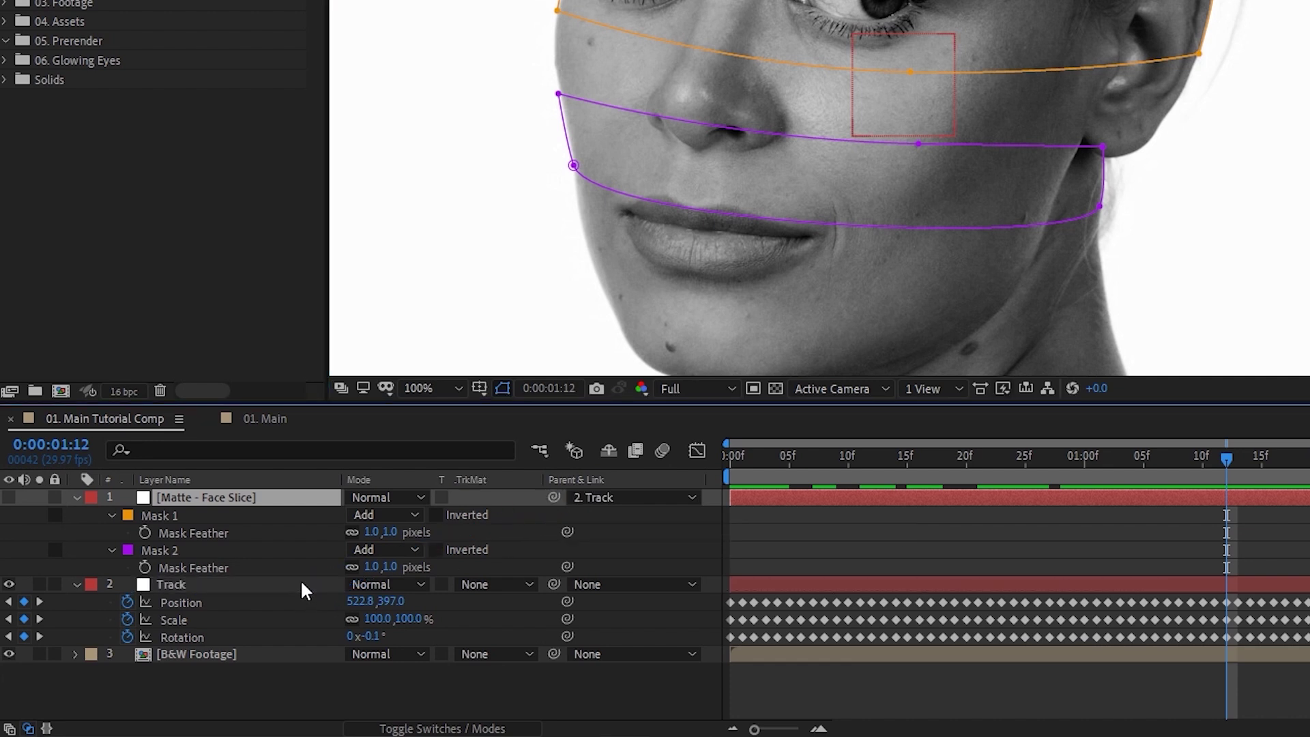
{"action": "left_click", "coordinate": [247, 585]}
{"action": "left_click", "coordinate": [248, 503]}
{"action": "left_click", "coordinate": [272, 586]}
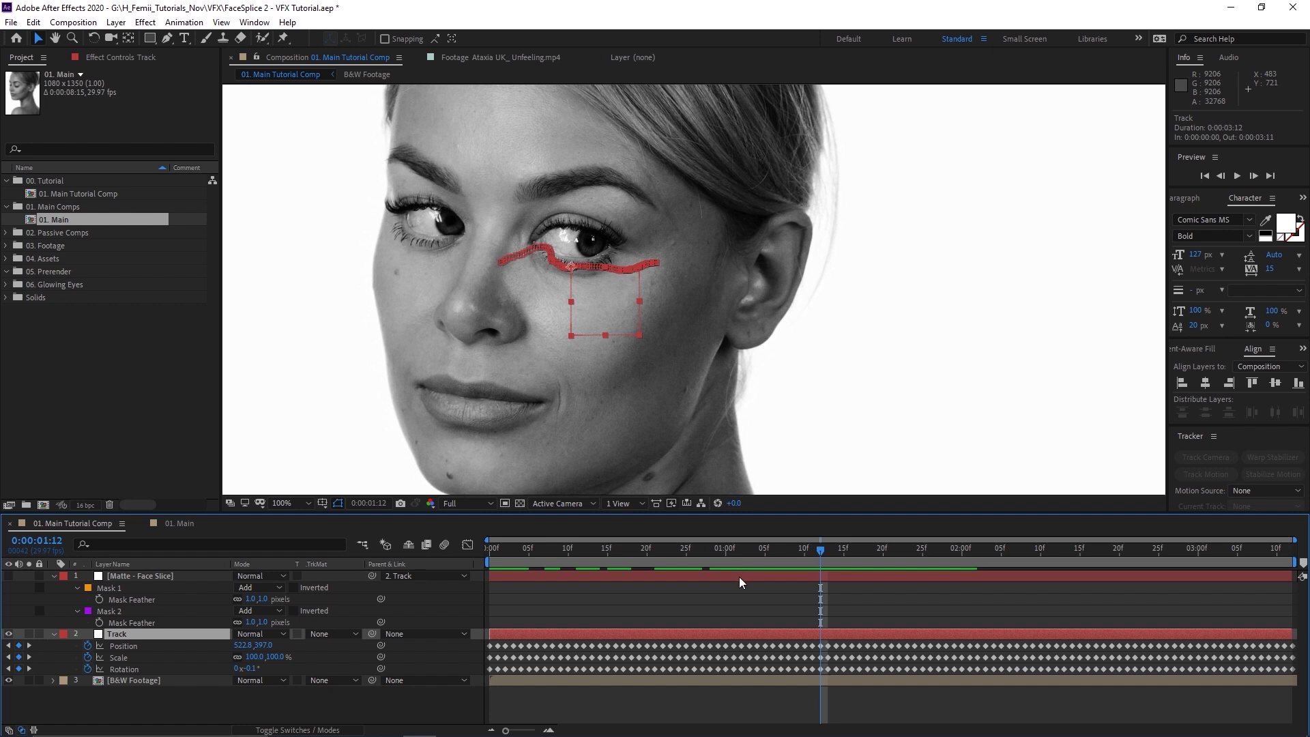
Step: Enable Mask Path keyframing for Mask 1 and Mask 2 of Matte - Face Slice at 0:00:01:01
{"action": "left_click", "coordinate": [740, 577]}
{"action": "left_click_drag", "start_coordinate": [763, 547], "coordinate": [731, 564]}
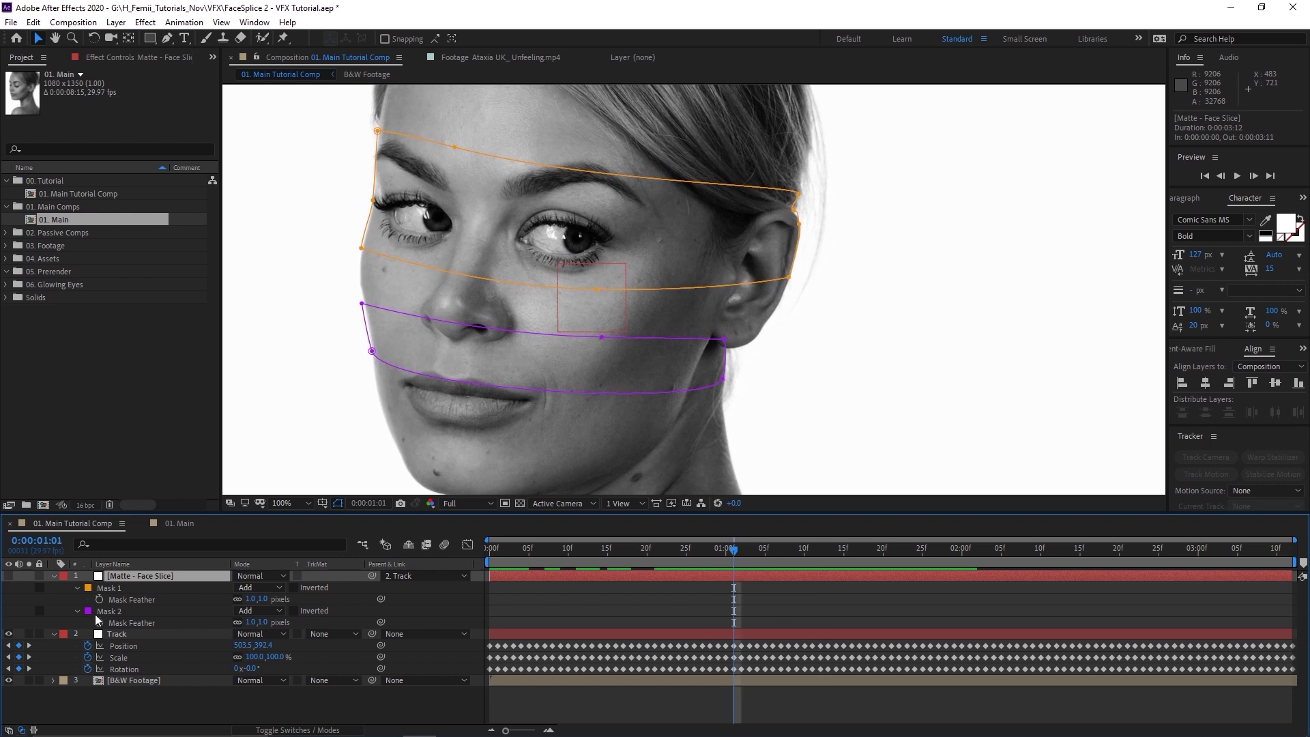
{"action": "key", "text": "m"}
{"action": "left_click_drag", "start_coordinate": [561, 261], "coordinate": [555, 311]}
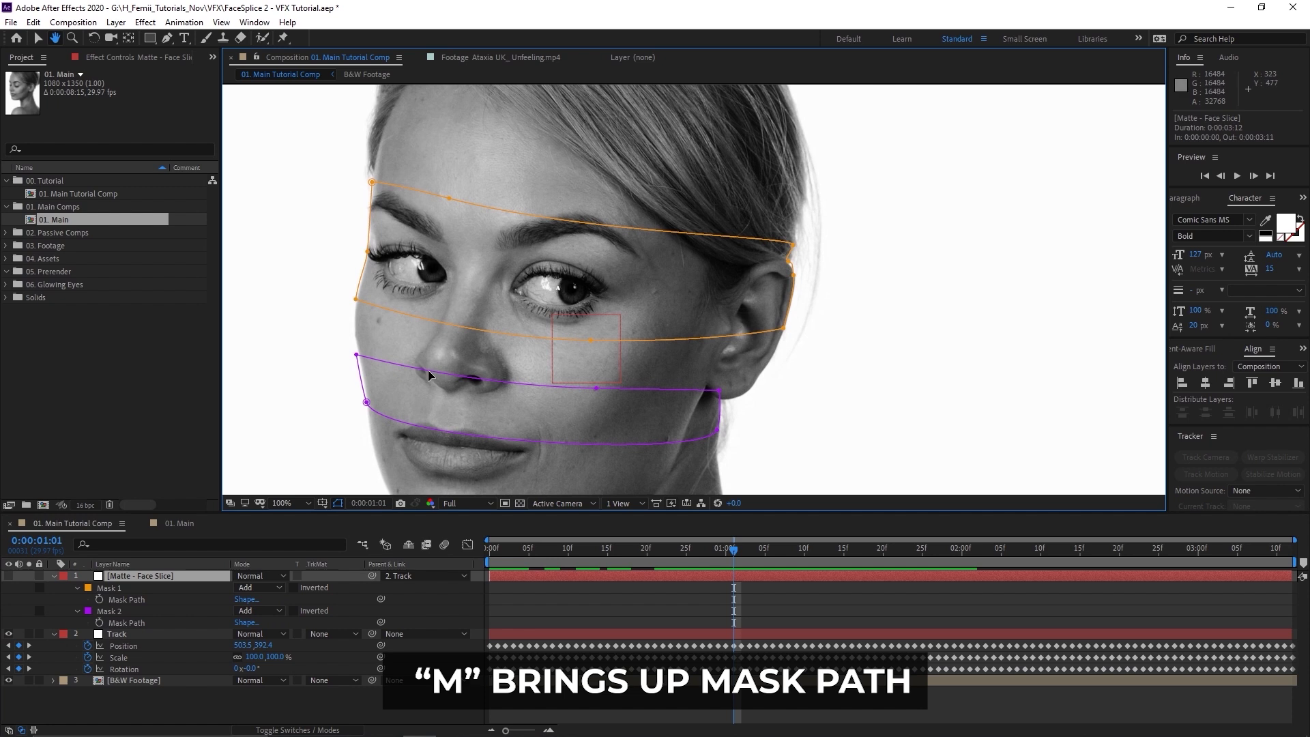
{"action": "left_click", "coordinate": [99, 599]}
{"action": "left_click", "coordinate": [100, 622]}
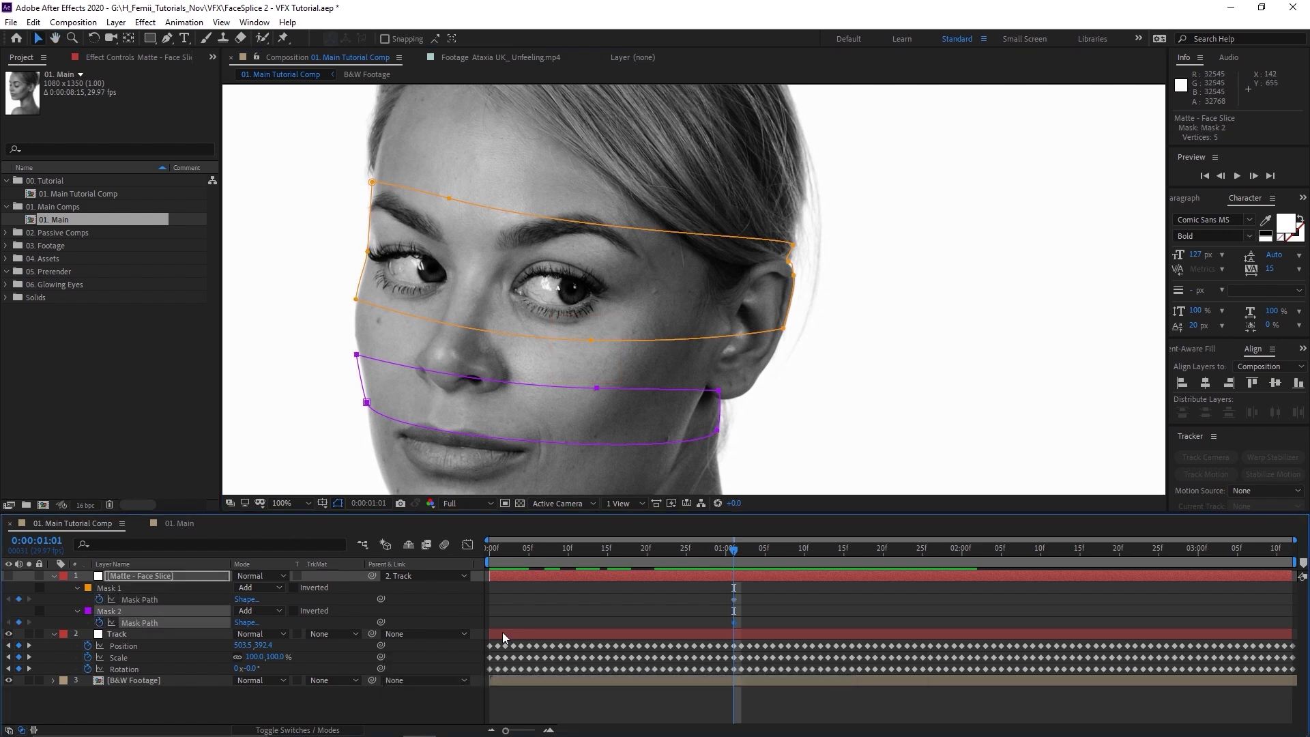
Step: At 0:00:00:23, reposition Mask 1's ear-side and face-side points so the eye band fits the edges of the head
{"action": "left_click_drag", "start_coordinate": [728, 553], "coordinate": [665, 557]}
{"action": "left_click_drag", "start_coordinate": [638, 323], "coordinate": [724, 354]}
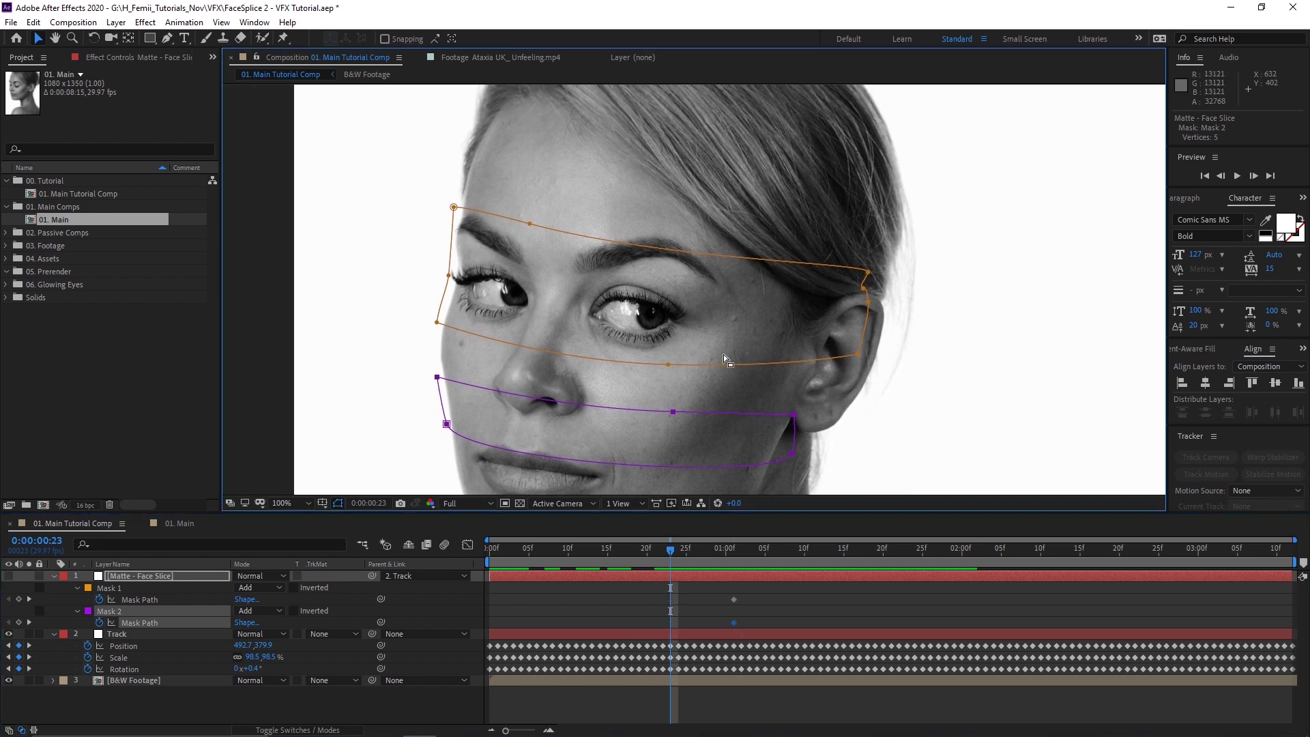
{"action": "left_click", "coordinate": [886, 287]}
{"action": "left_click", "coordinate": [861, 285]}
{"action": "left_click_drag", "start_coordinate": [853, 247], "coordinate": [878, 374]}
{"action": "left_click_drag", "start_coordinate": [875, 310], "coordinate": [890, 325]}
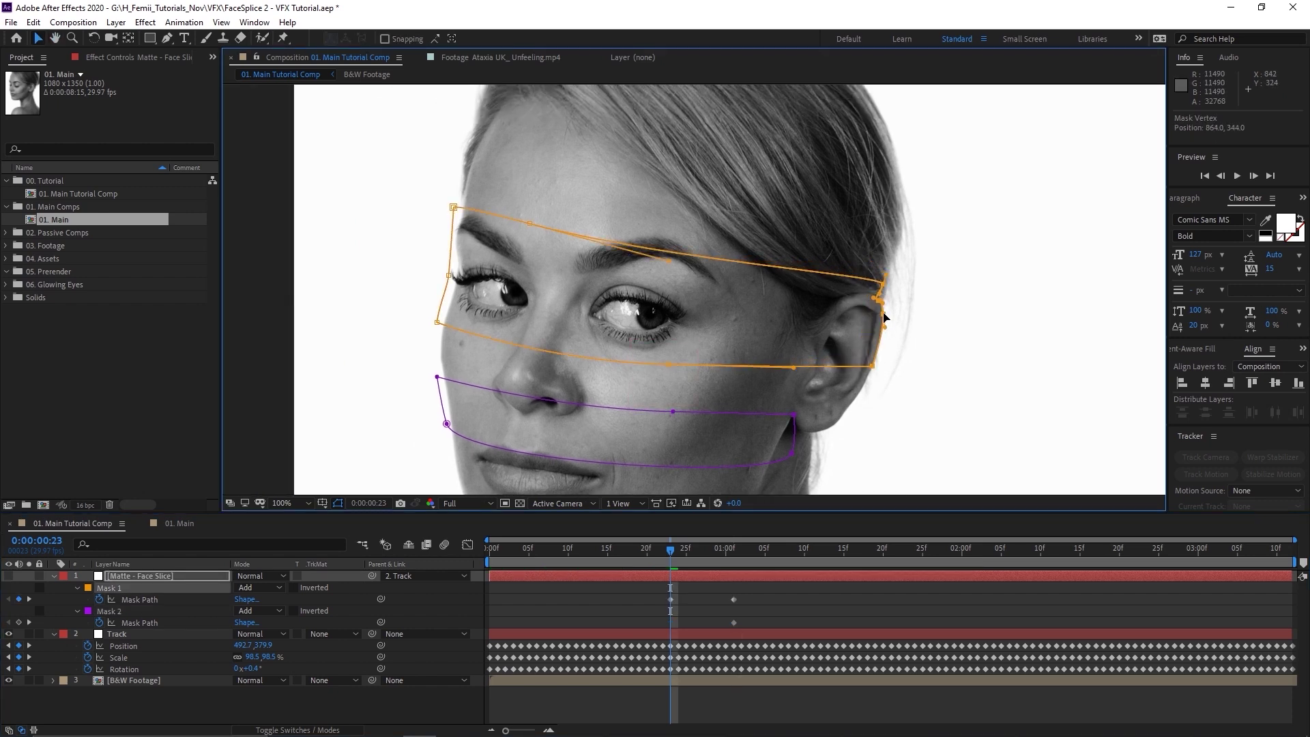
{"action": "left_click", "coordinate": [454, 207]}
{"action": "left_click_drag", "start_coordinate": [424, 176], "coordinate": [512, 348]}
{"action": "left_click_drag", "start_coordinate": [450, 274], "coordinate": [457, 278]}
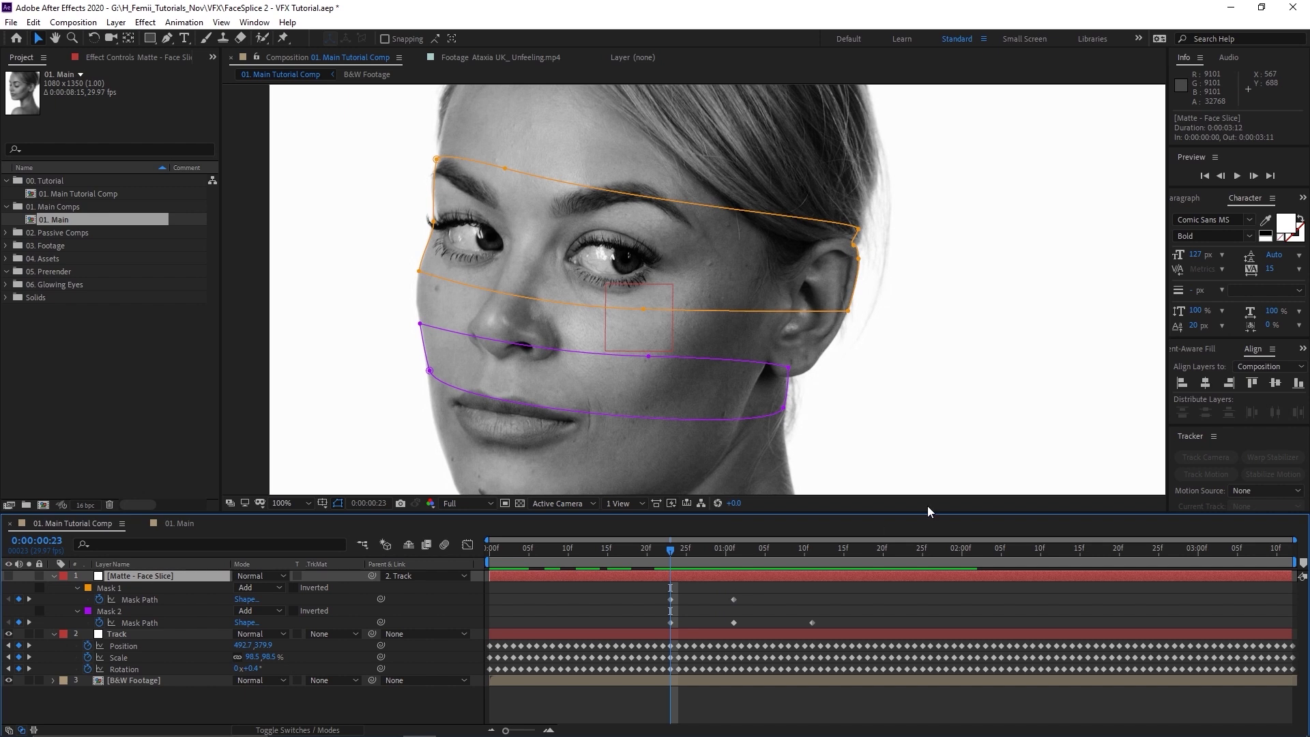
Step: Preview the masks and trim the Matte - Face Slice layer to run from 0:00:00:23 to 0:00:01:11
{"action": "key", "text": "space"}
{"action": "key", "text": "space"}
{"action": "key", "text": "alt+bracketleft"}
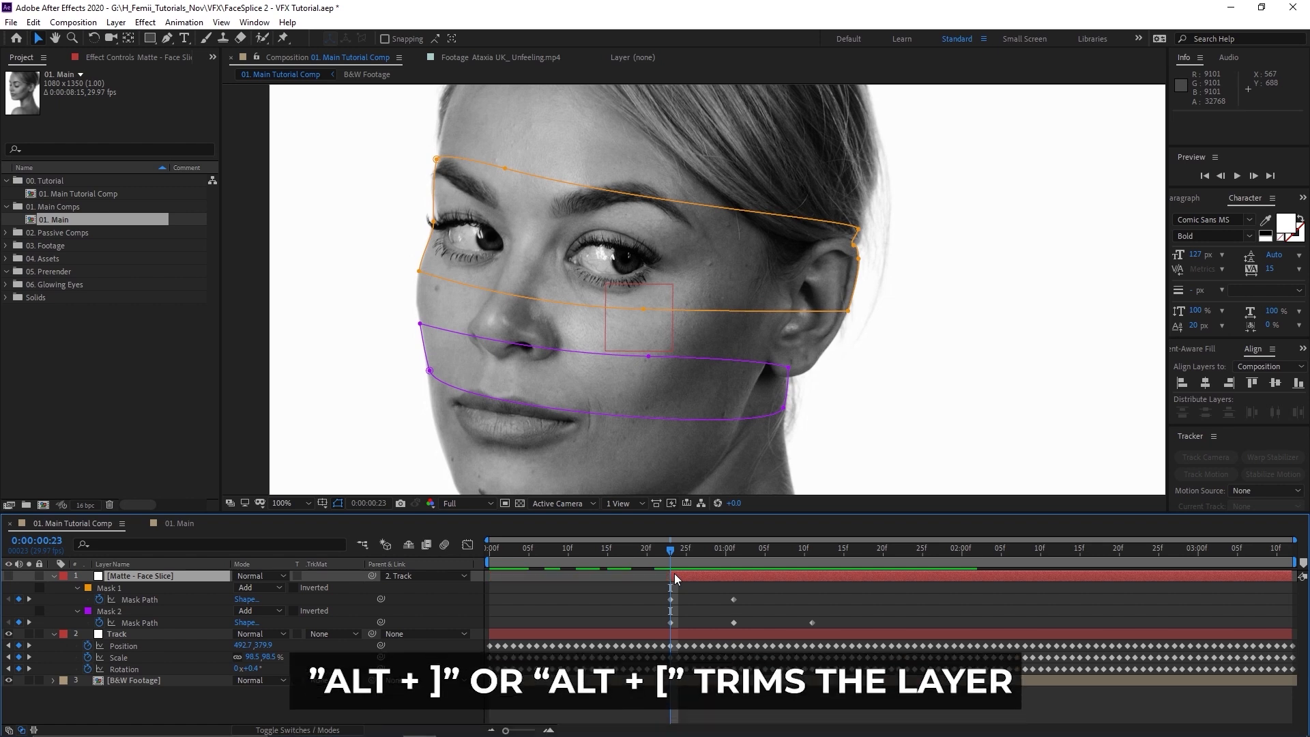
{"action": "left_click_drag", "start_coordinate": [767, 554], "coordinate": [812, 563]}
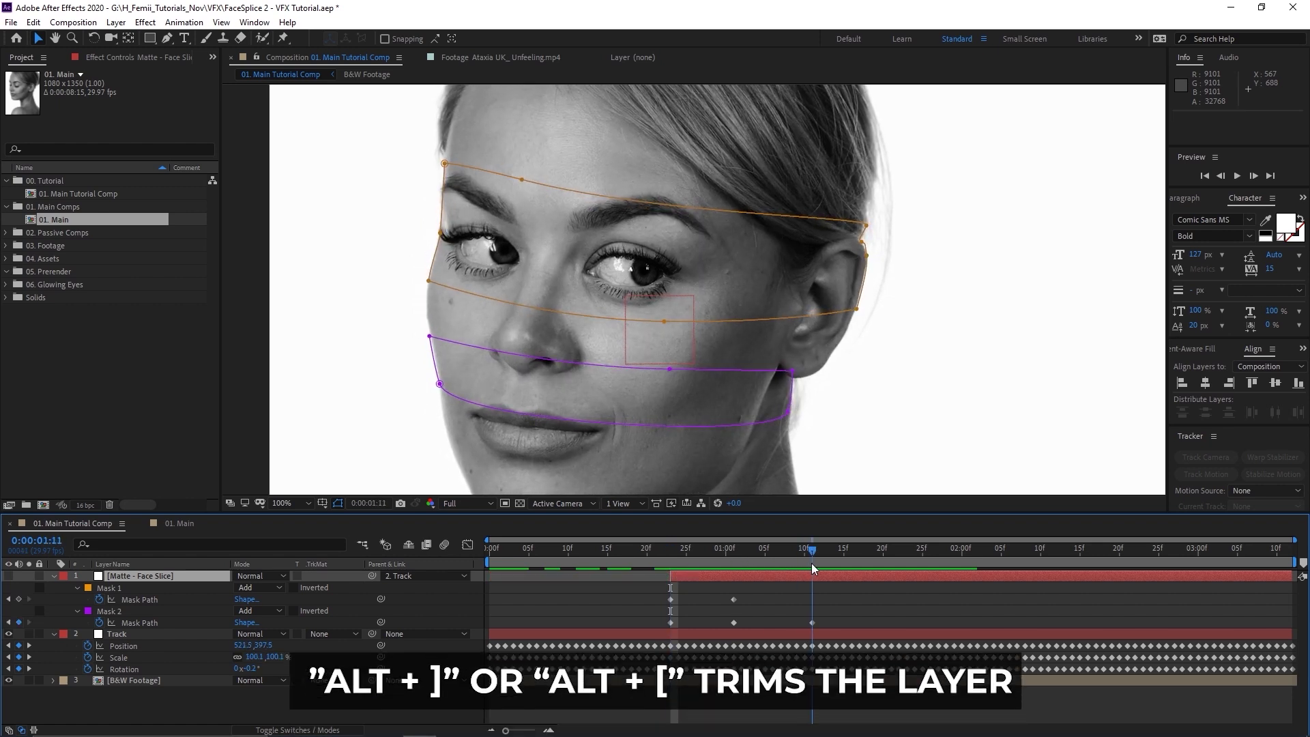
{"action": "key", "text": "alt+bracketright"}
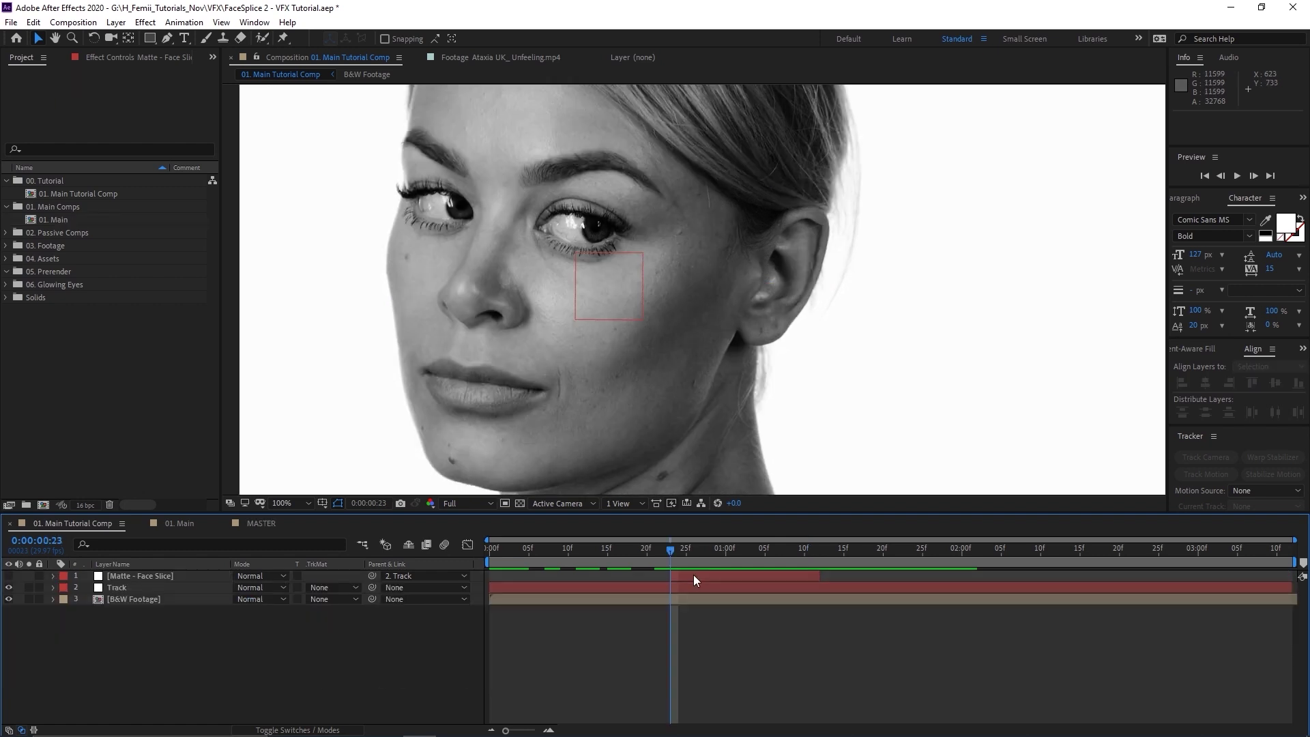
Step: Duplicate the Matte - Face Slice layer and reveal the mask paths of both copies
{"action": "left_click_drag", "start_coordinate": [694, 548], "coordinate": [715, 563]}
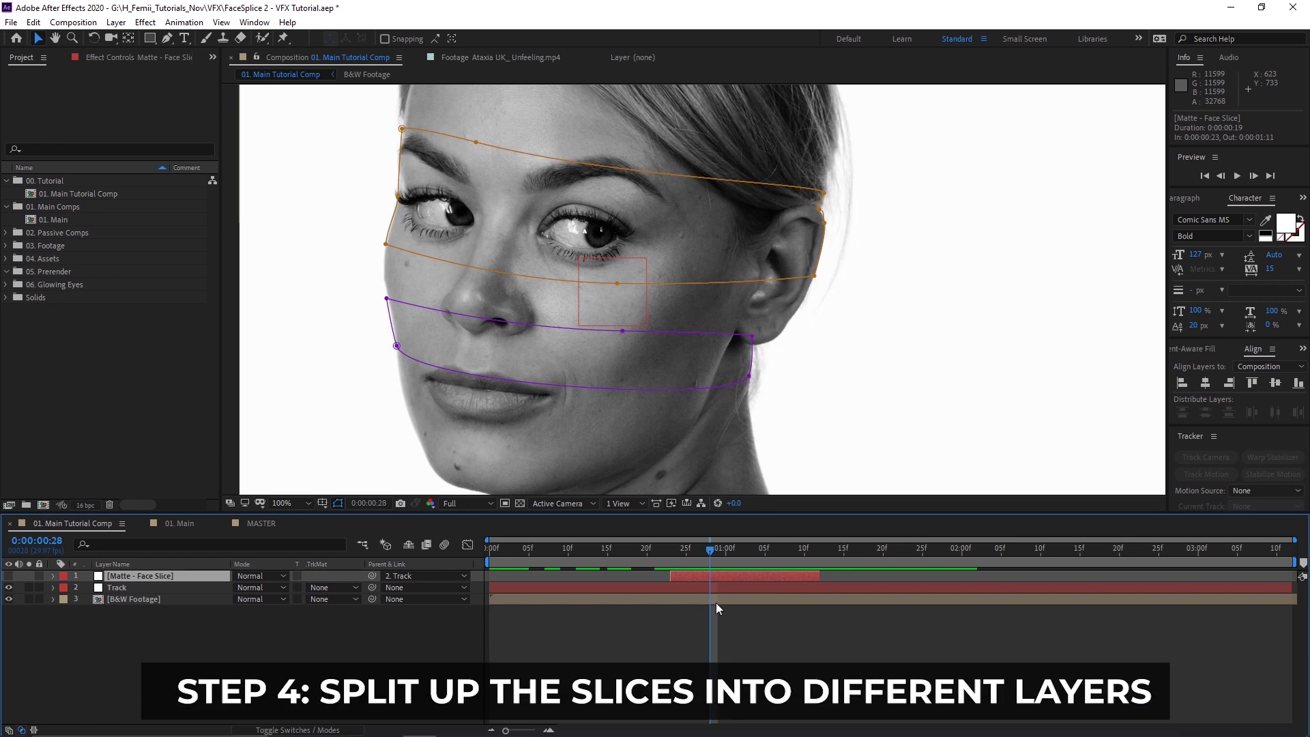
{"action": "key", "text": "ctrl+d"}
{"action": "left_click", "coordinate": [725, 590], "text": "shift"}
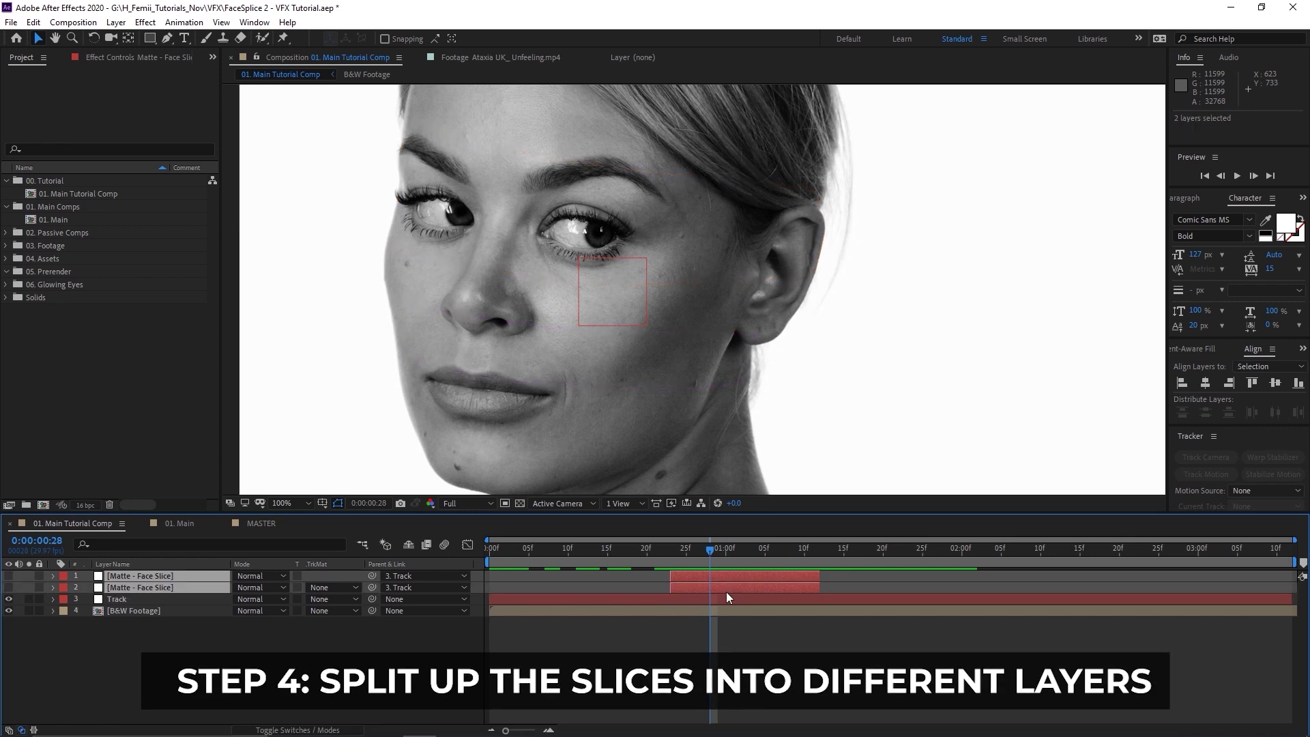
{"action": "key", "text": "m"}
{"action": "left_click", "coordinate": [574, 617]}
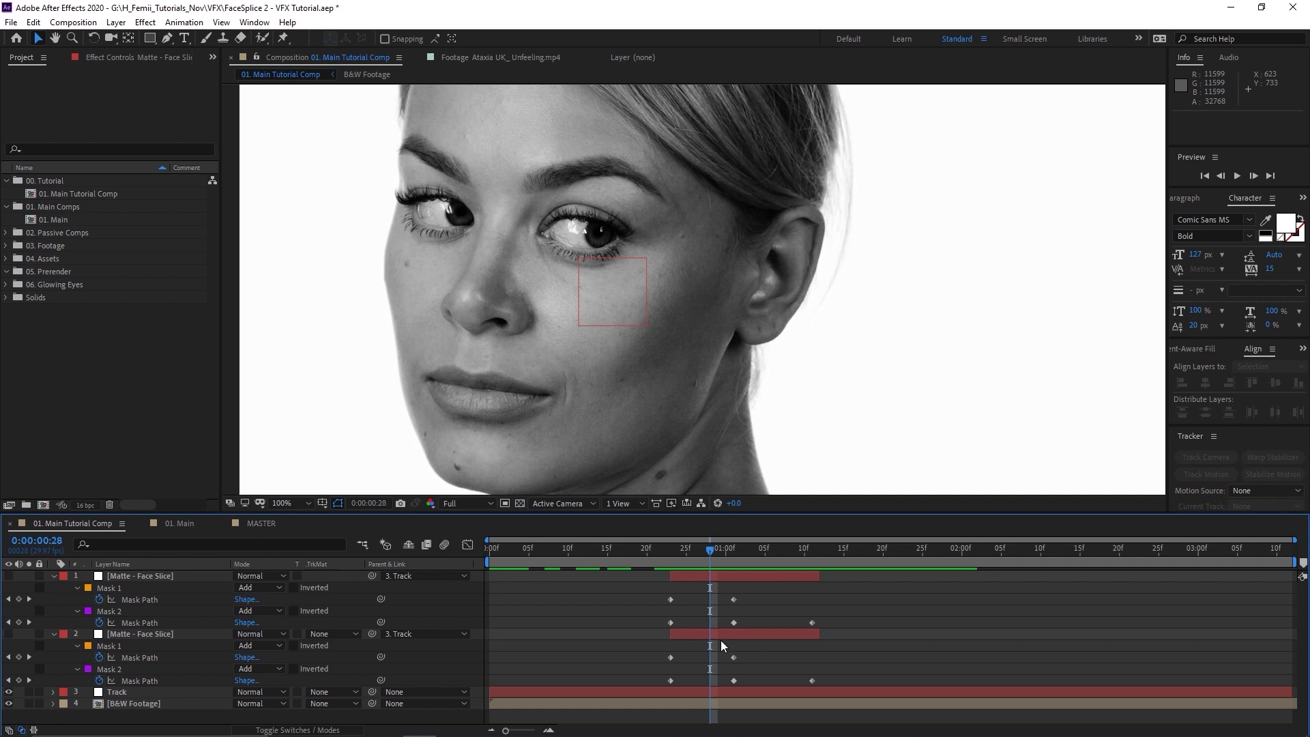
Step: Delete Mask 1 from the upper Matte - Face Slice copy and Mask 2 from the lower one
{"action": "left_click", "coordinate": [109, 588]}
{"action": "key", "text": "Delete"}
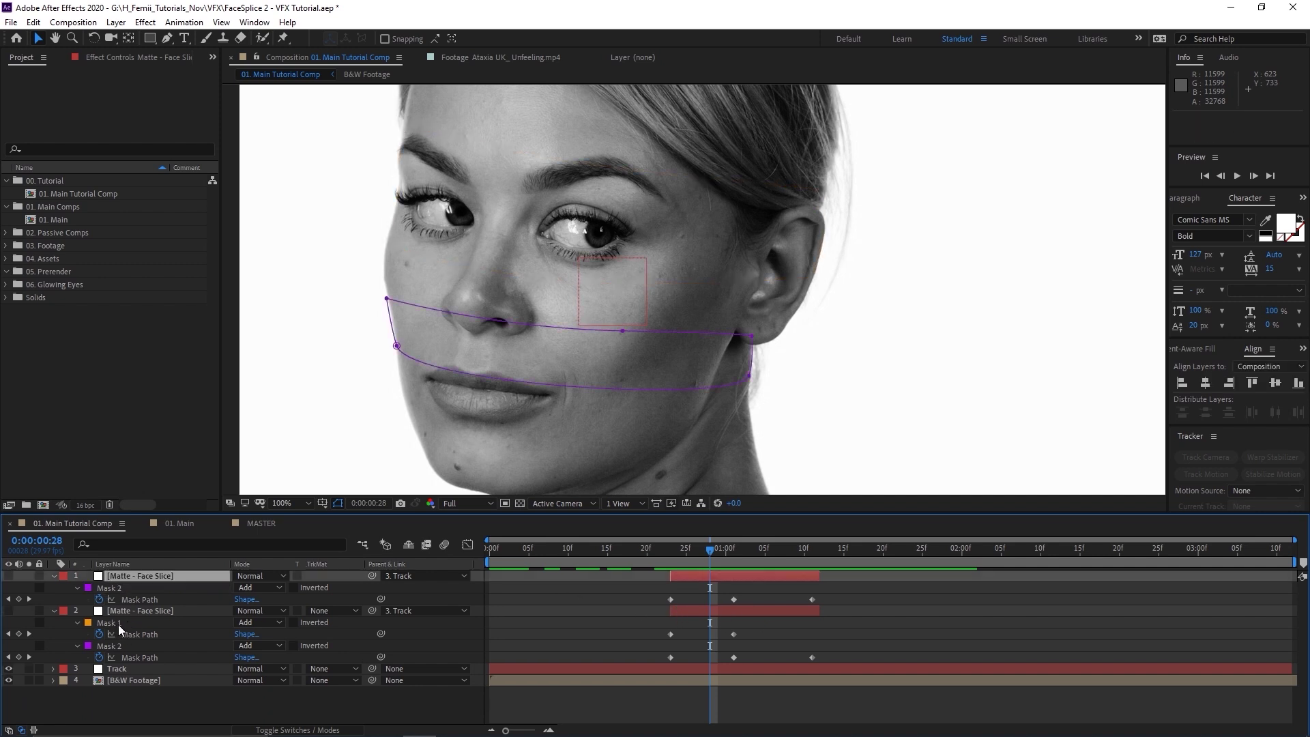
{"action": "left_click", "coordinate": [119, 646]}
{"action": "key", "text": "Delete"}
{"action": "left_click", "coordinate": [137, 611]}
{"action": "left_click_drag", "start_coordinate": [635, 300], "coordinate": [604, 353]}
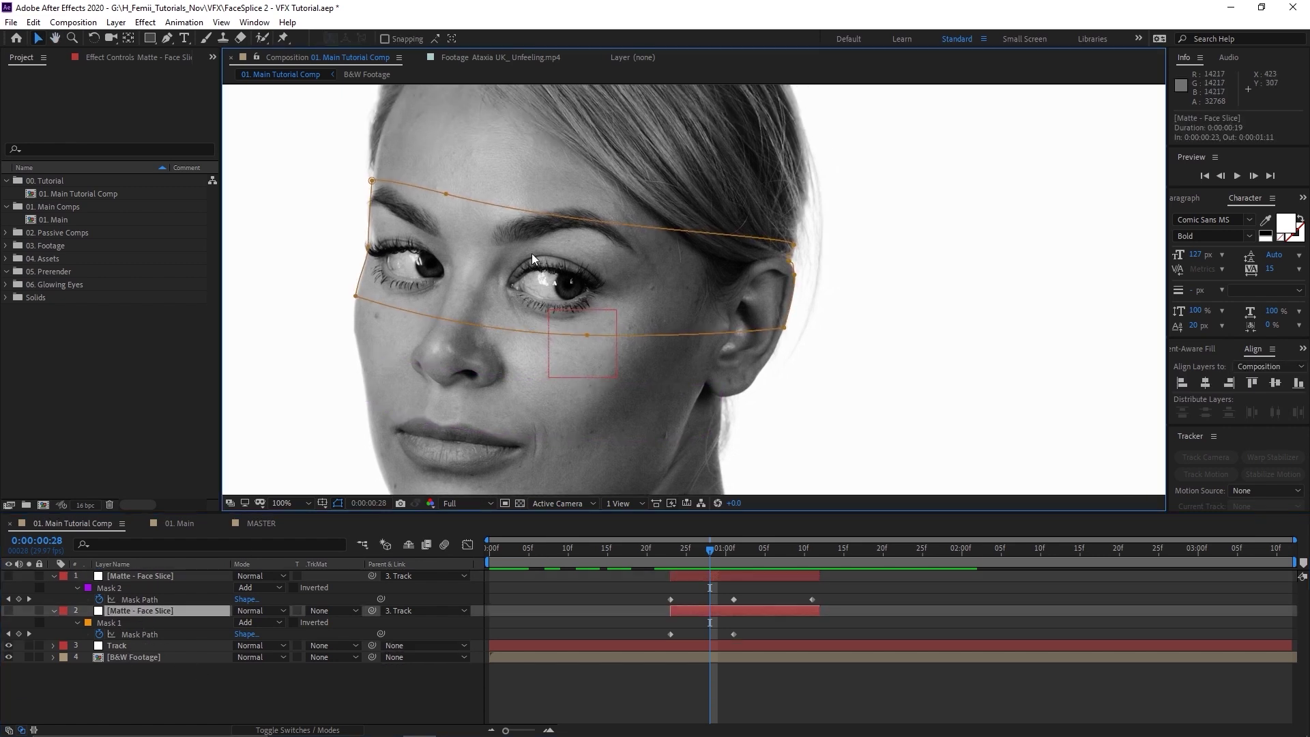
Step: Duplicate both Matte - Face Slice layers and the Track null, move the copies above the originals, and label them green
{"action": "left_click", "coordinate": [157, 579]}
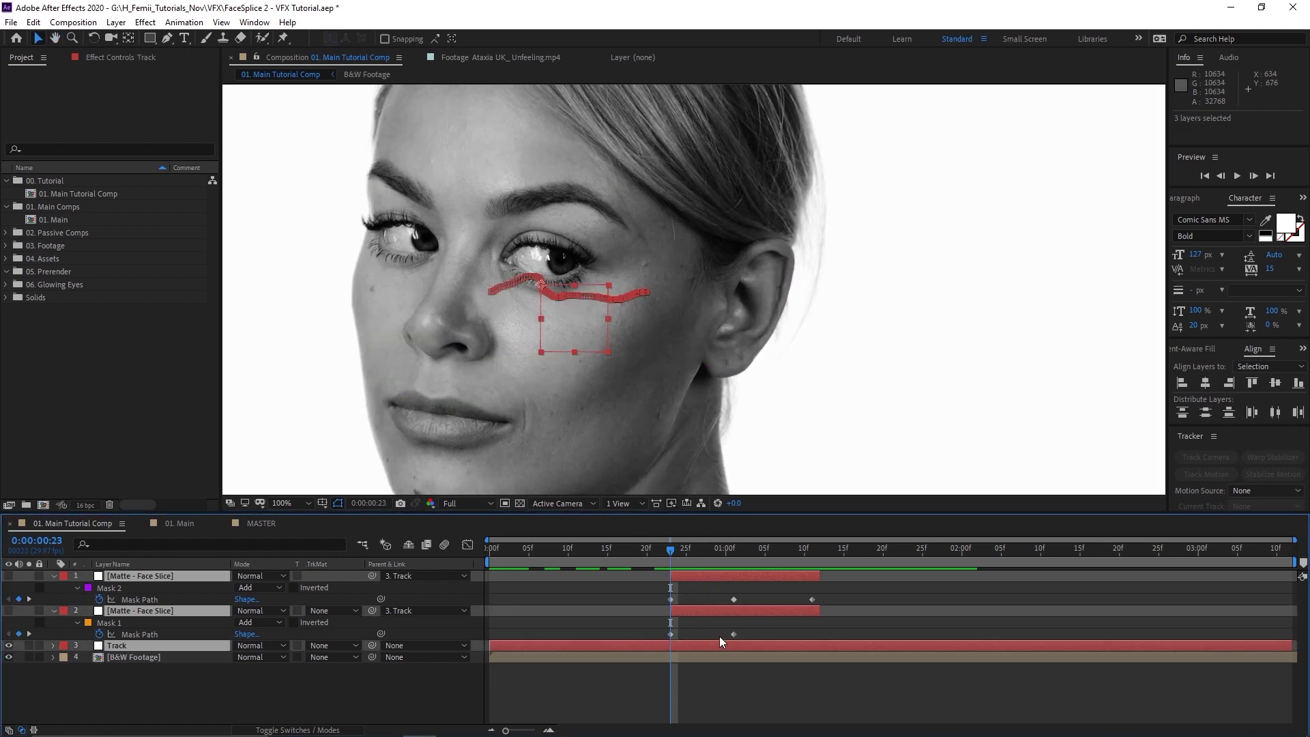
{"action": "key", "text": "ctrl+d"}
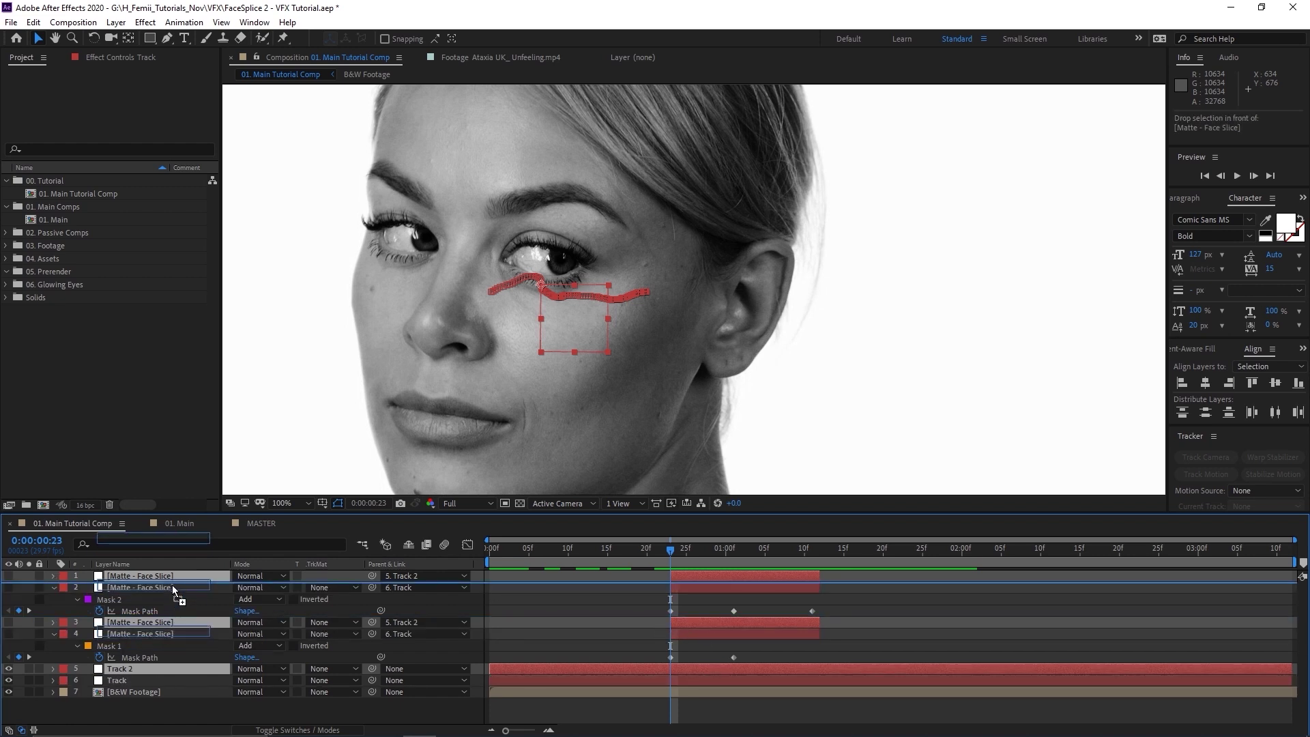
{"action": "key", "text": "ctrl+shift+bracketright"}
{"action": "left_click", "coordinate": [60, 580]}
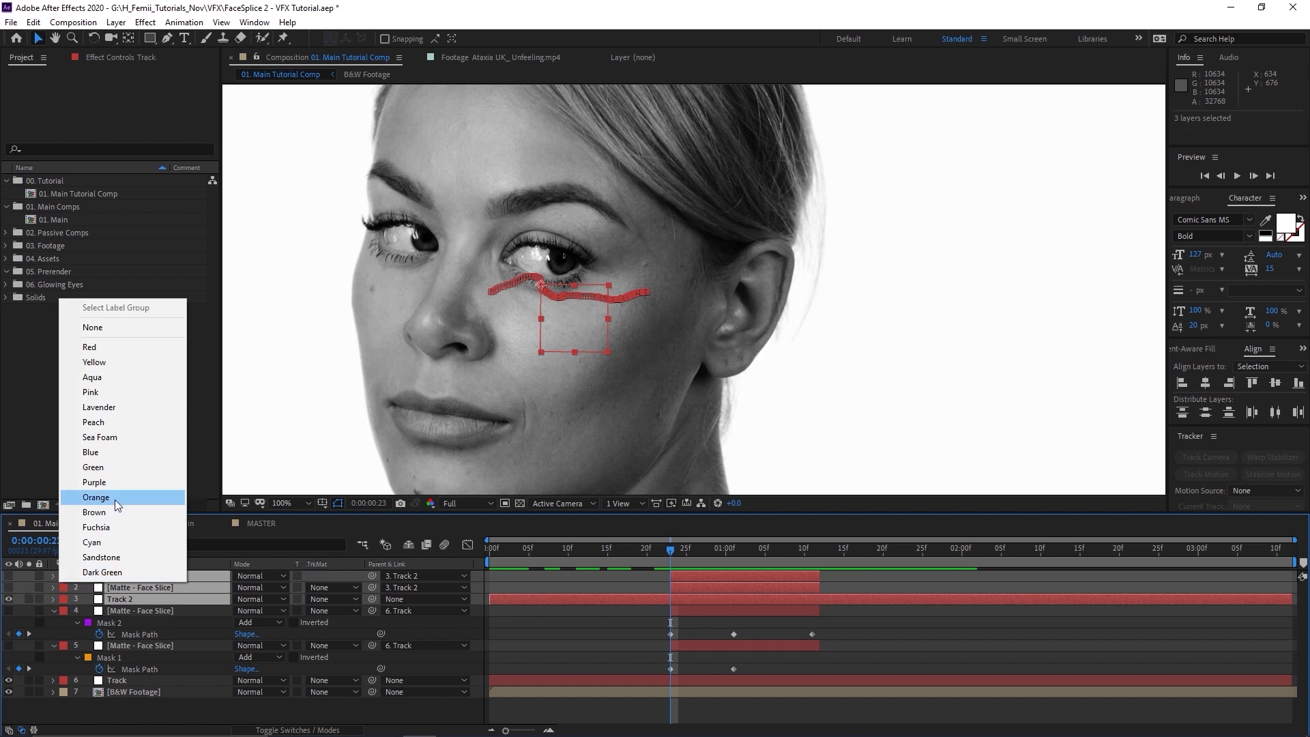
{"action": "left_click", "coordinate": [117, 470]}
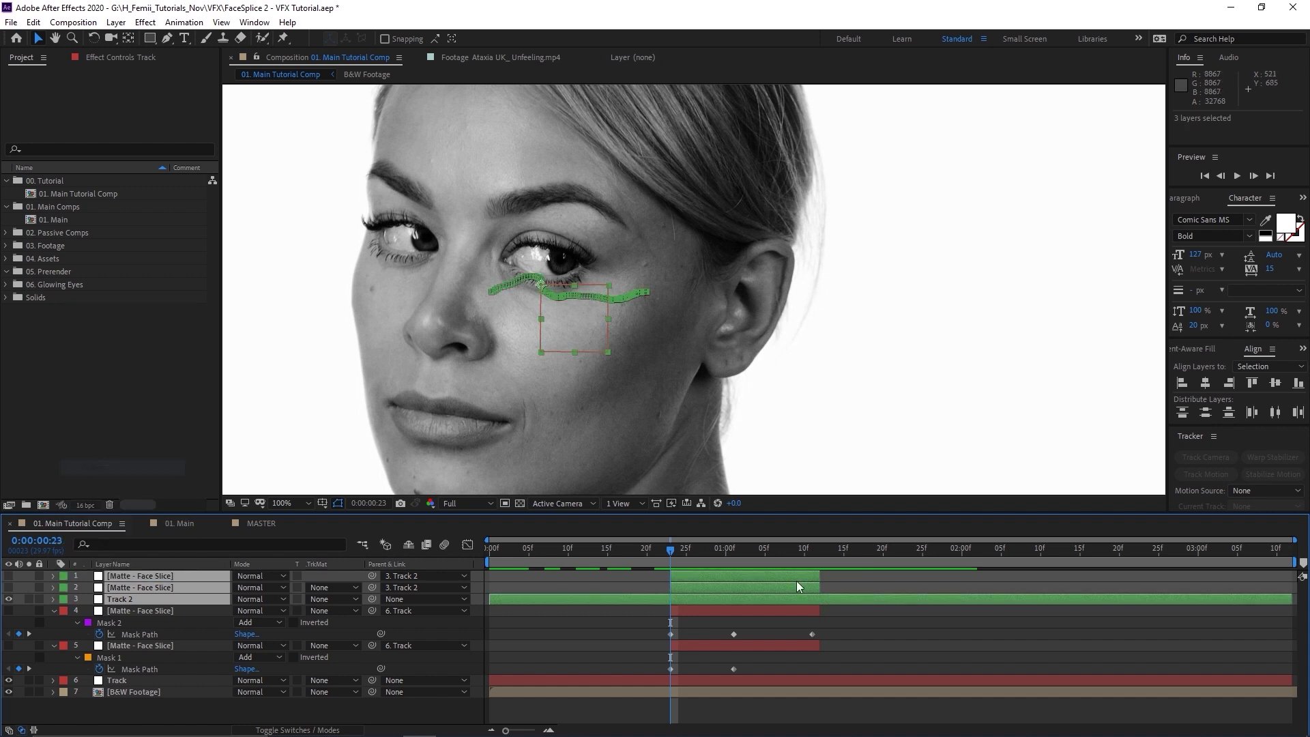
{"action": "left_click", "coordinate": [573, 626]}
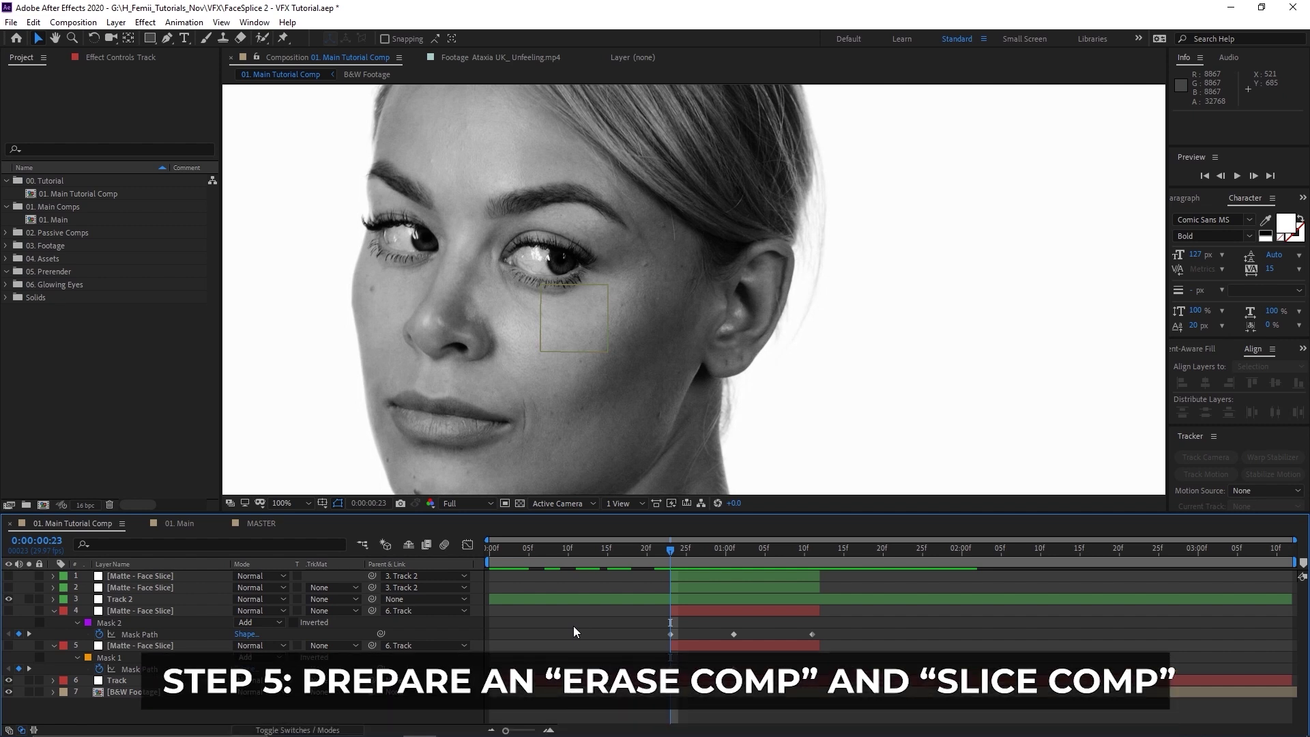
Step: Pre-compose the two red Matte - Face Slice layers and the original Track null as Erase Comp
{"action": "left_click", "coordinate": [710, 610]}
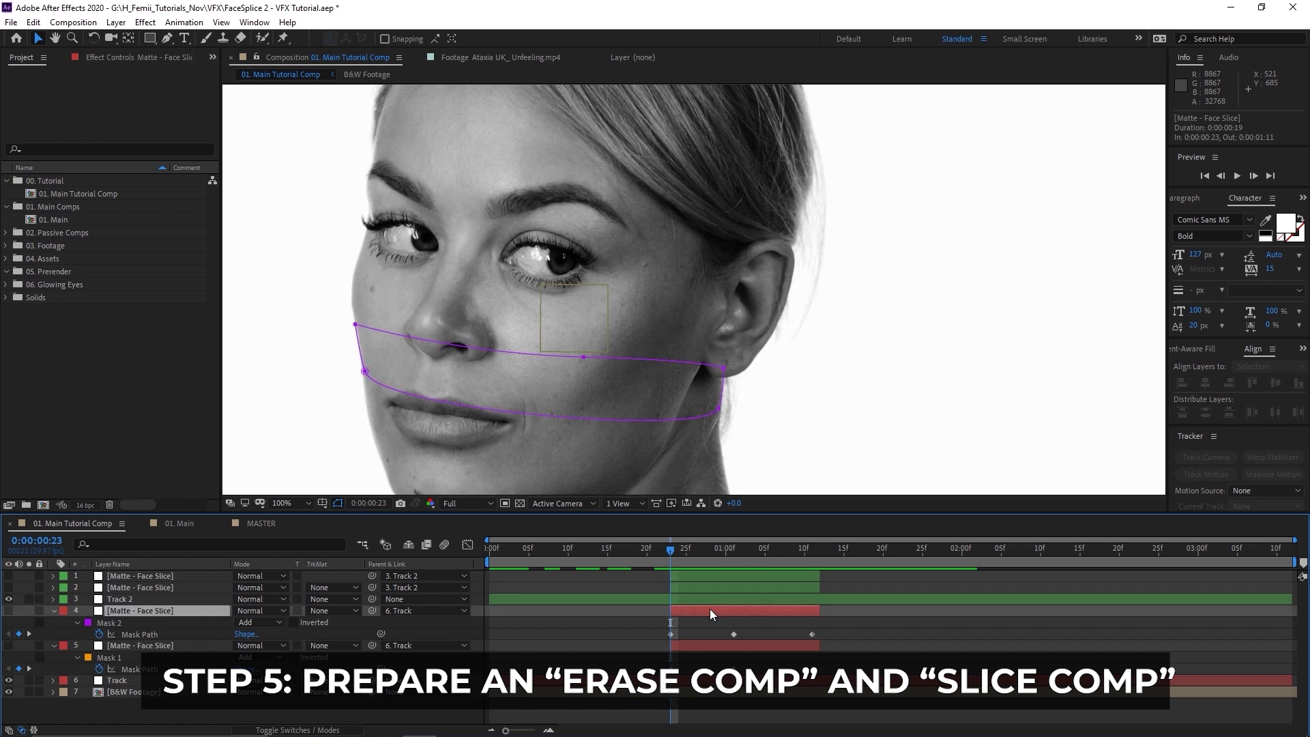
{"action": "left_click", "coordinate": [733, 679], "text": "shift"}
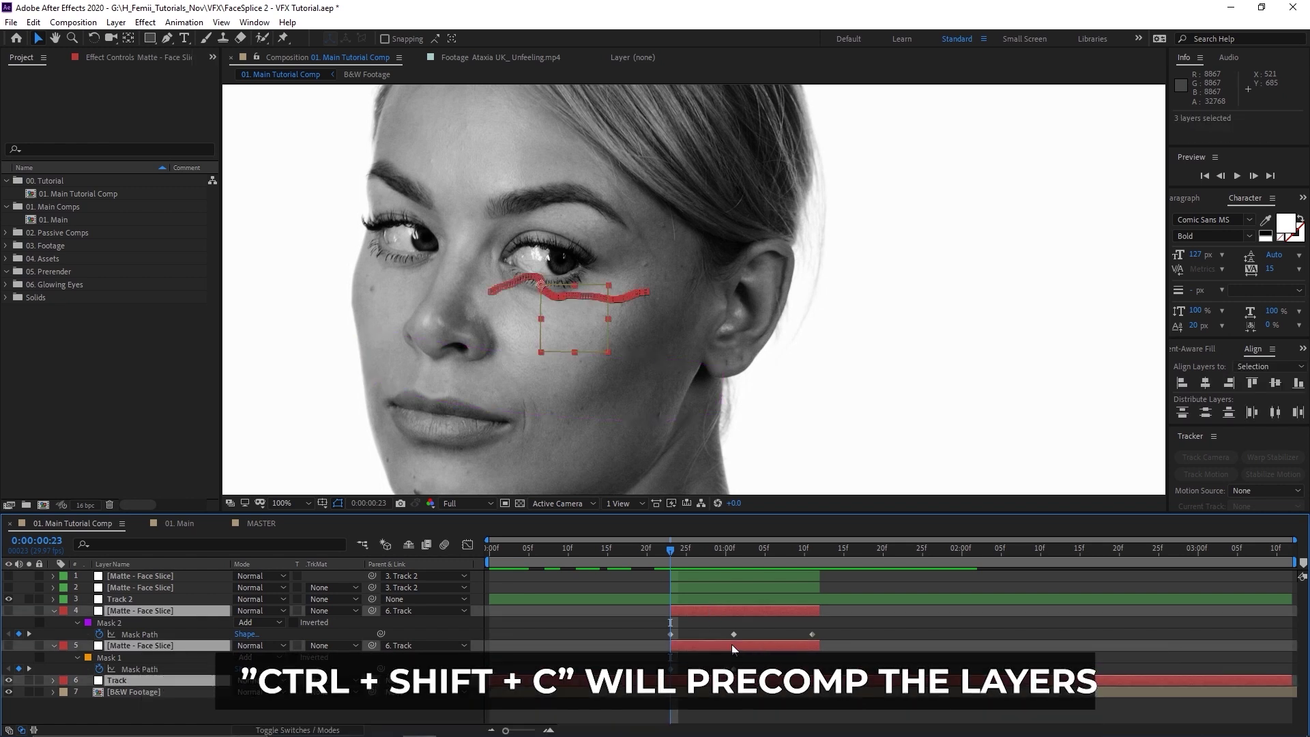
{"action": "key", "text": "ctrl+shift+c"}
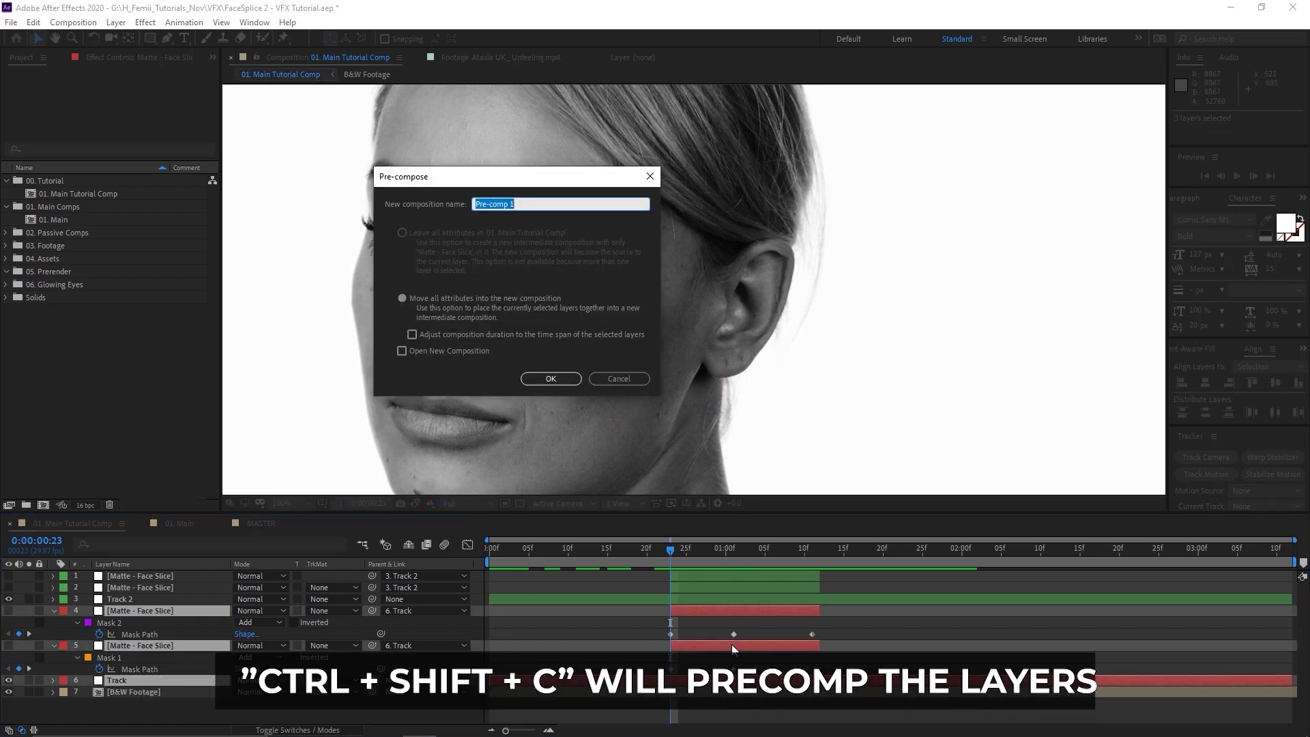
{"action": "type", "text": "Erase Comp"}
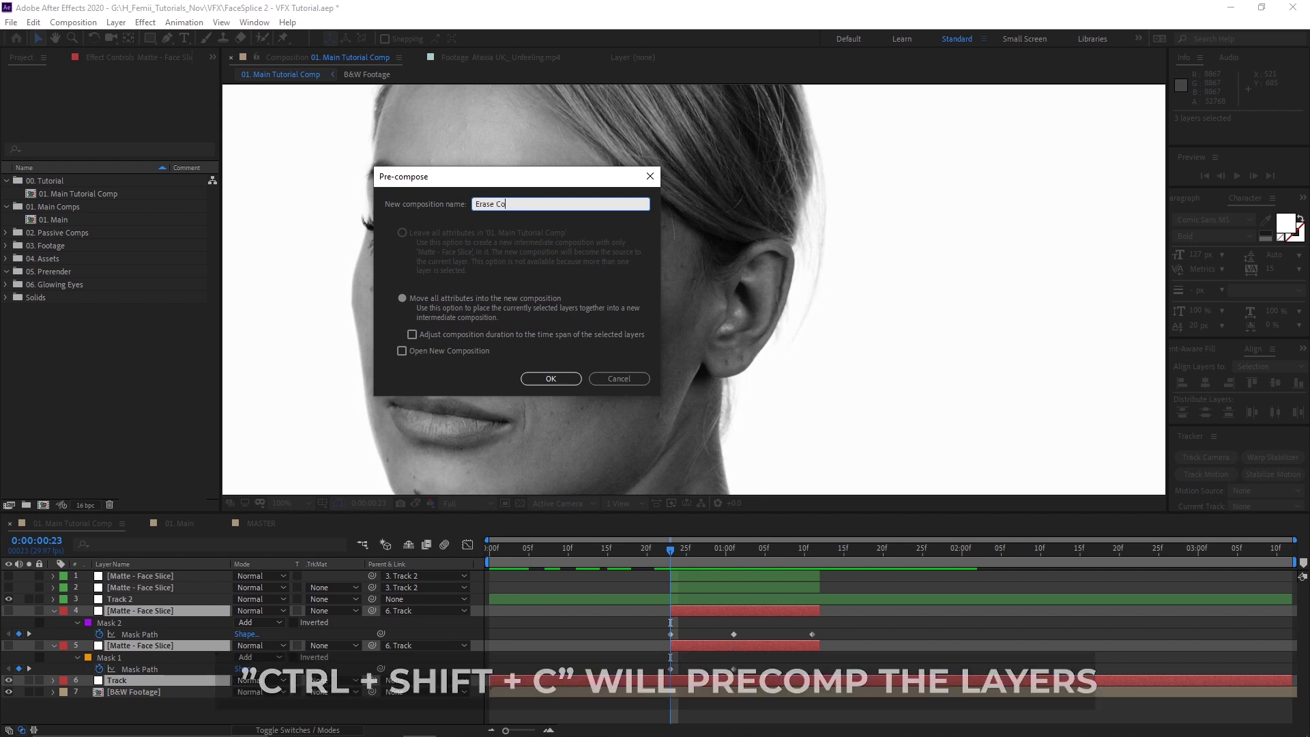
{"action": "key", "text": "Return"}
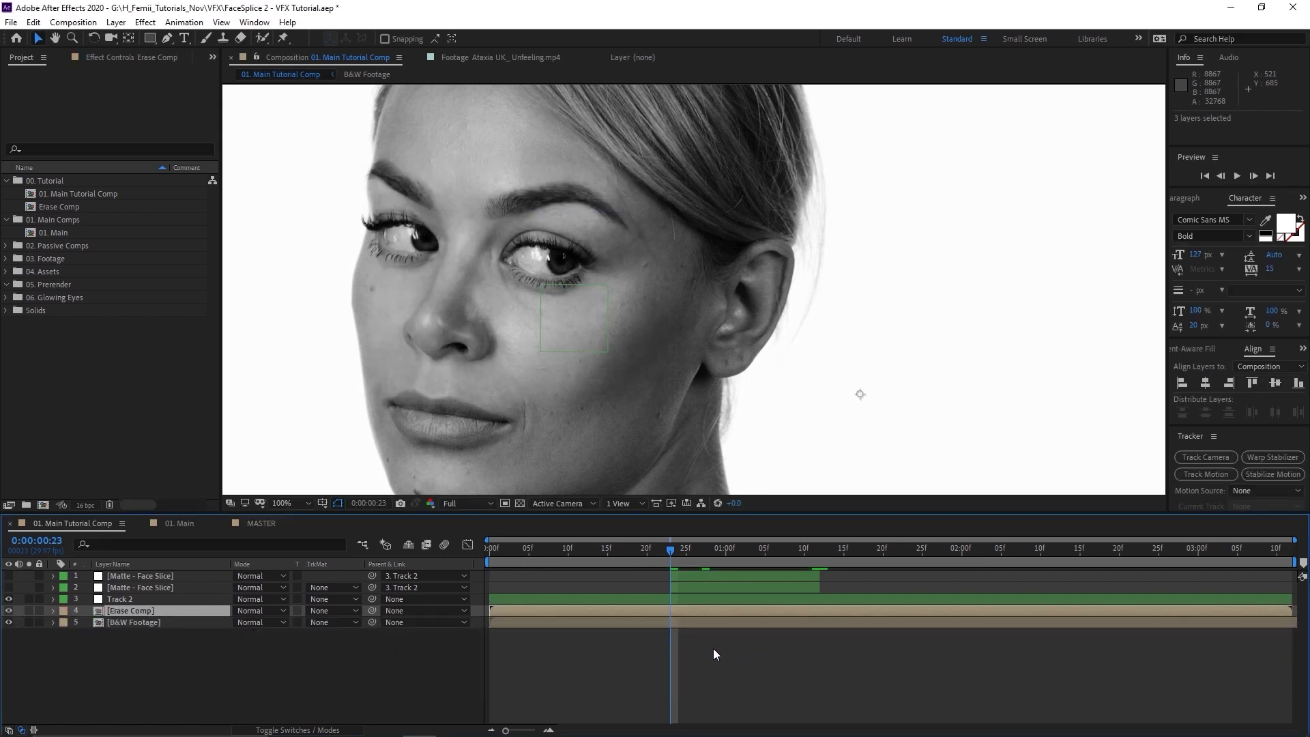
{"action": "left_click", "coordinate": [719, 620]}
{"action": "left_click_drag", "start_coordinate": [595, 301], "coordinate": [647, 331]}
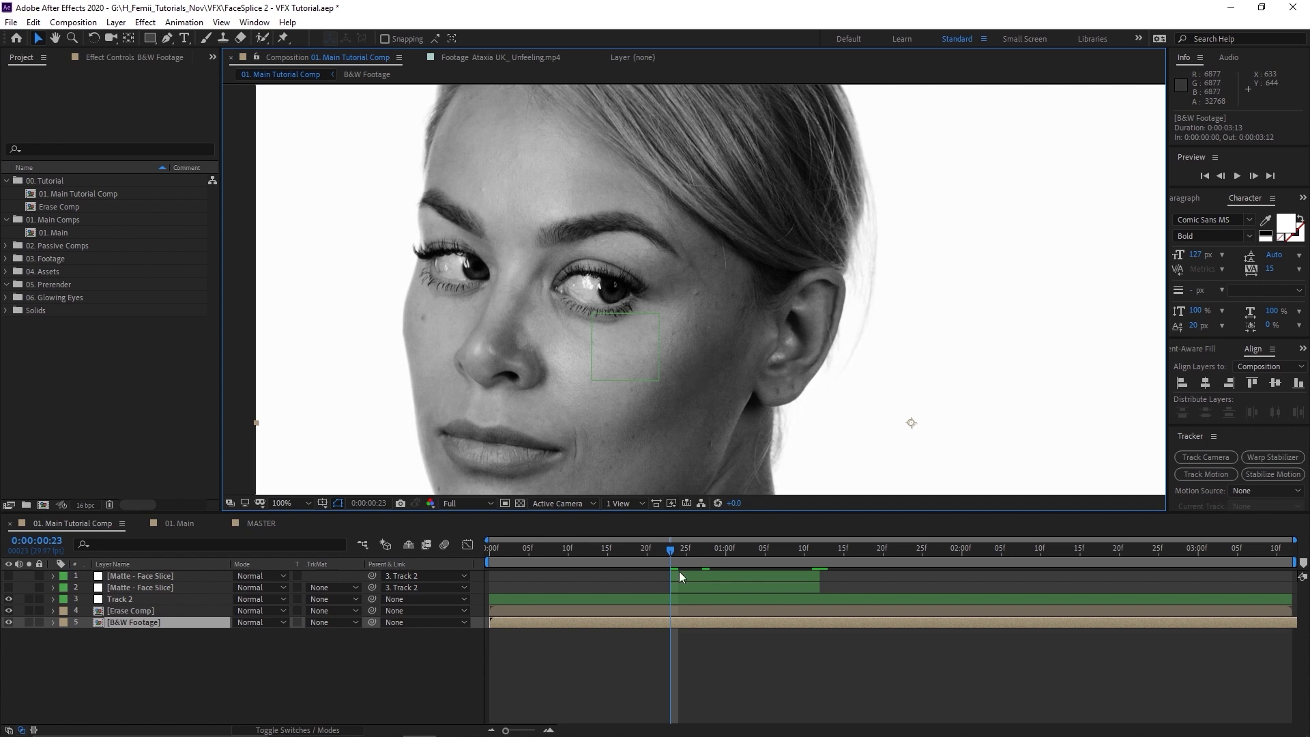
{"action": "left_click", "coordinate": [678, 612]}
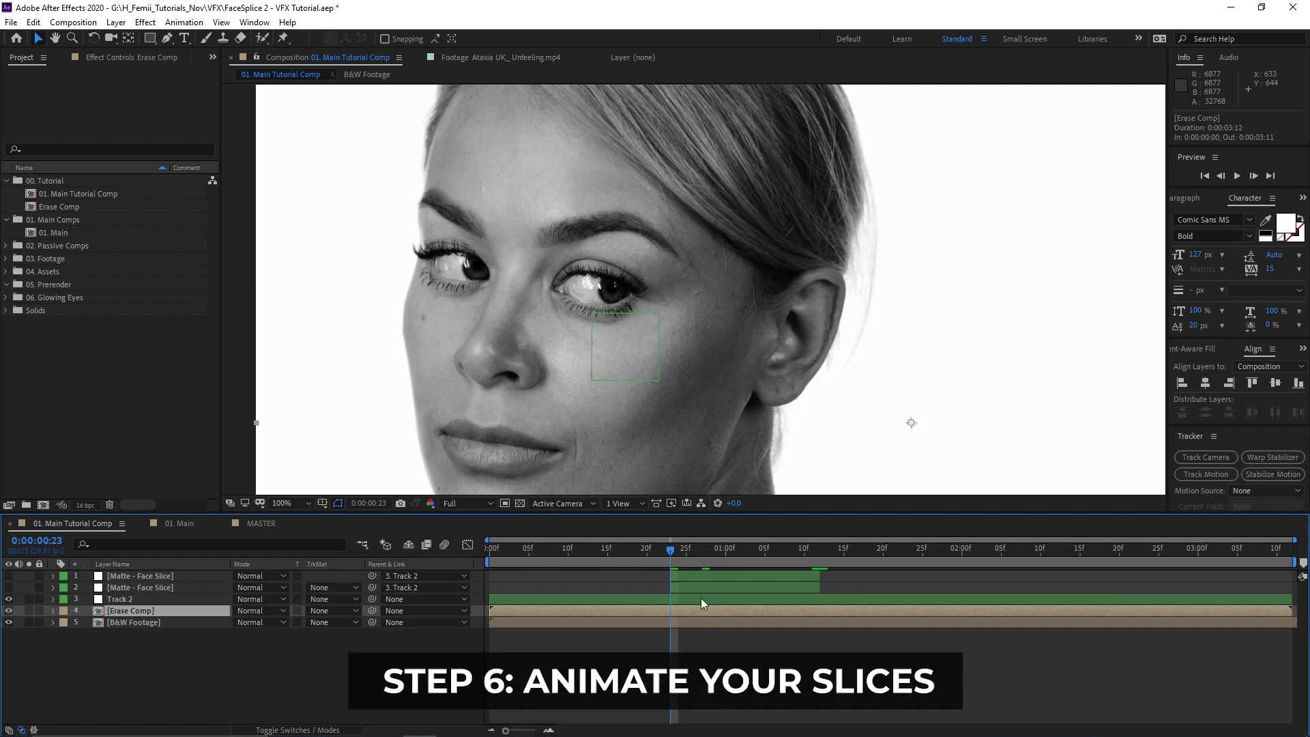
{"action": "left_click", "coordinate": [198, 666]}
Step: Duplicate the B&W Footage layer twice and place one copy directly beneath each green Matte - Face Slice layer
{"action": "left_click", "coordinate": [159, 623]}
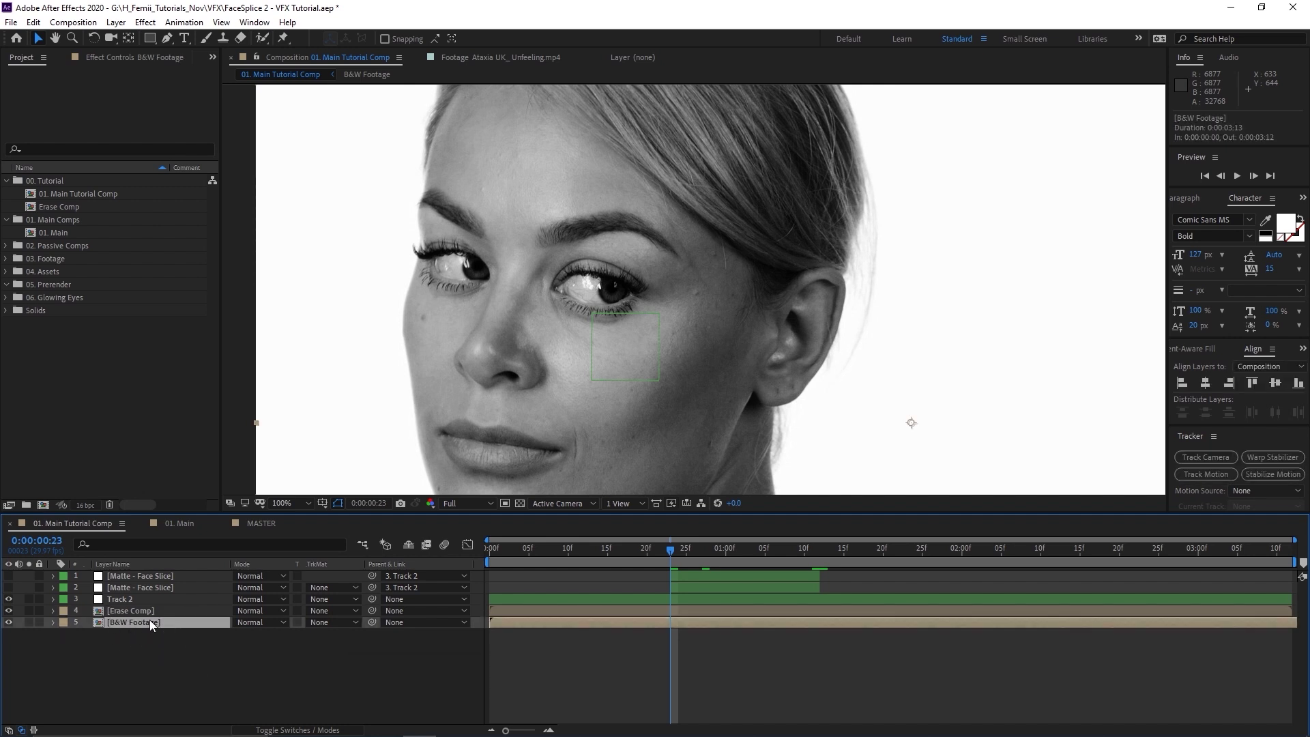
{"action": "key", "text": "ctrl+d"}
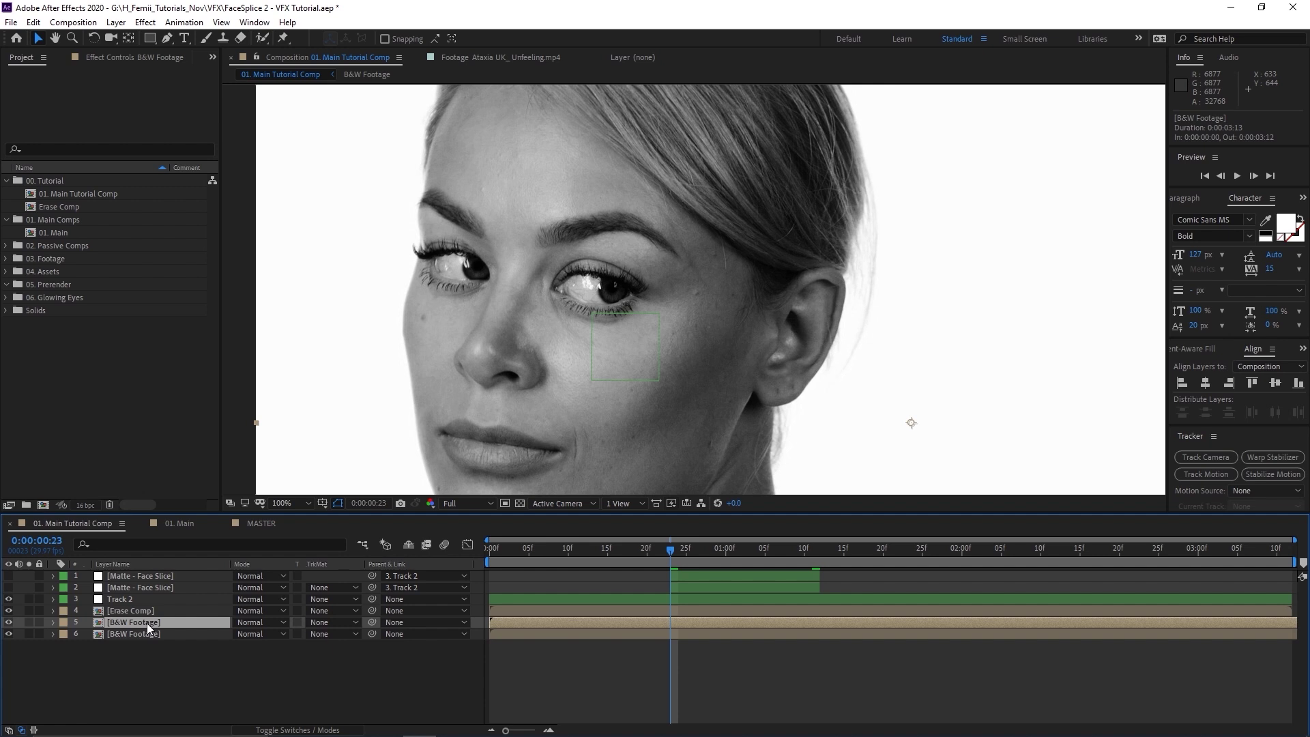
{"action": "key", "text": "ctrl+d"}
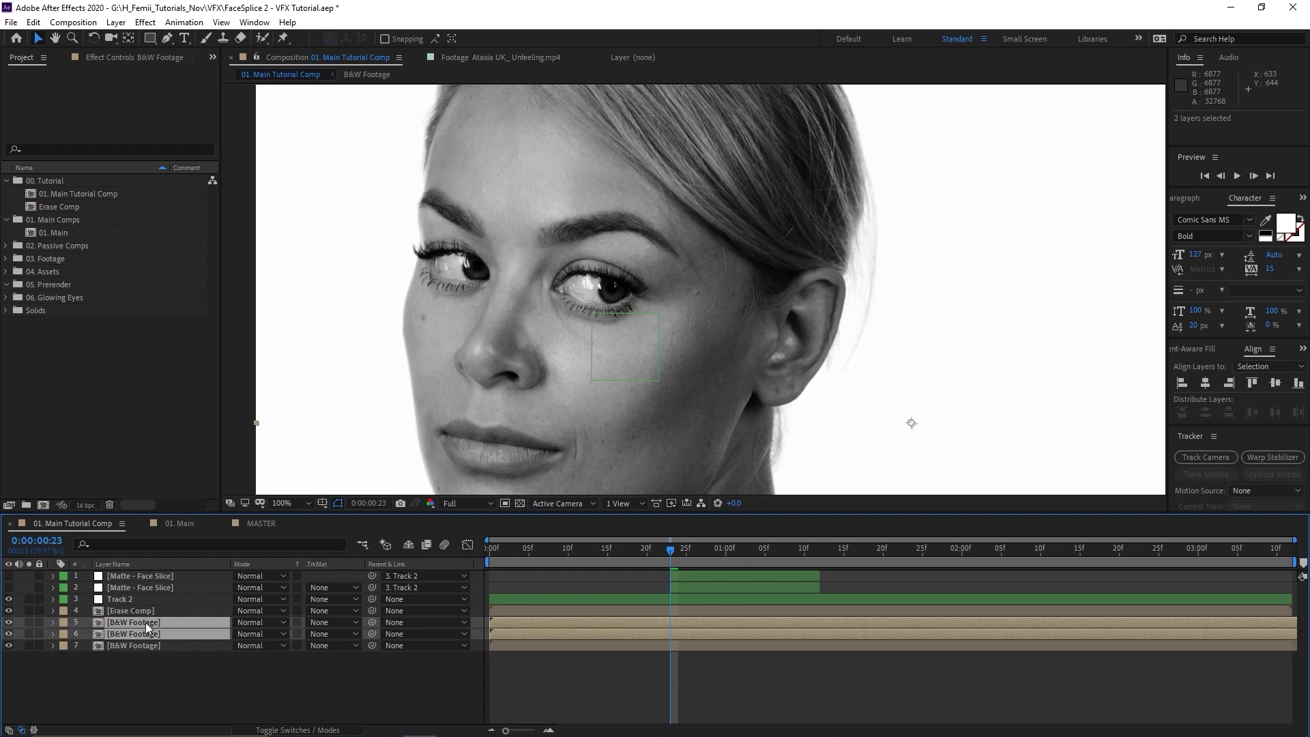
{"action": "left_click", "coordinate": [151, 662]}
{"action": "left_click_drag", "start_coordinate": [146, 634], "coordinate": [161, 587]}
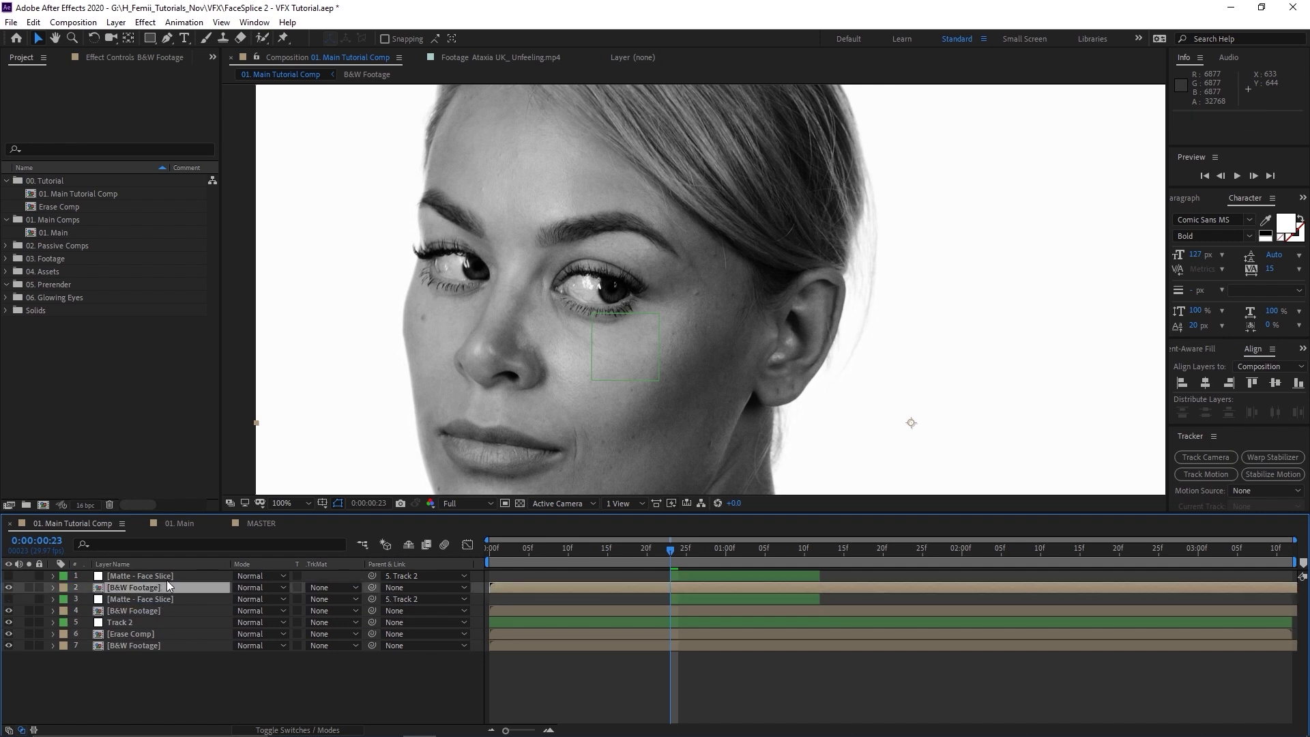
Step: Rename the upper green matte layer as Matte - Face Slice - Top and the lower one as Matte - Face Slice - Bot
{"action": "right_click", "coordinate": [178, 573]}
{"action": "left_click", "coordinate": [178, 567]}
{"action": "left_click", "coordinate": [173, 574]}
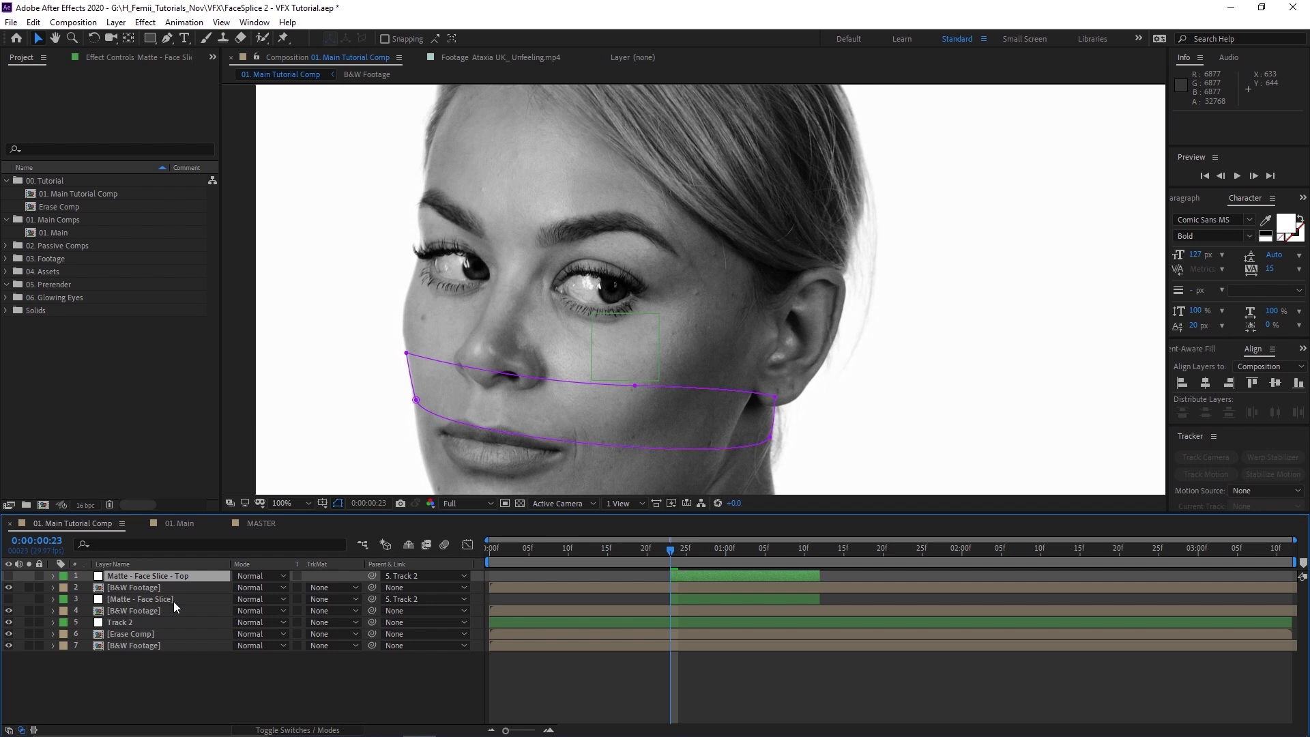
{"action": "right_click", "coordinate": [174, 601]}
{"action": "left_click", "coordinate": [210, 591]}
{"action": "type", "text": "- Bot"}
{"action": "key", "text": "Return"}
{"action": "left_click", "coordinate": [252, 686]}
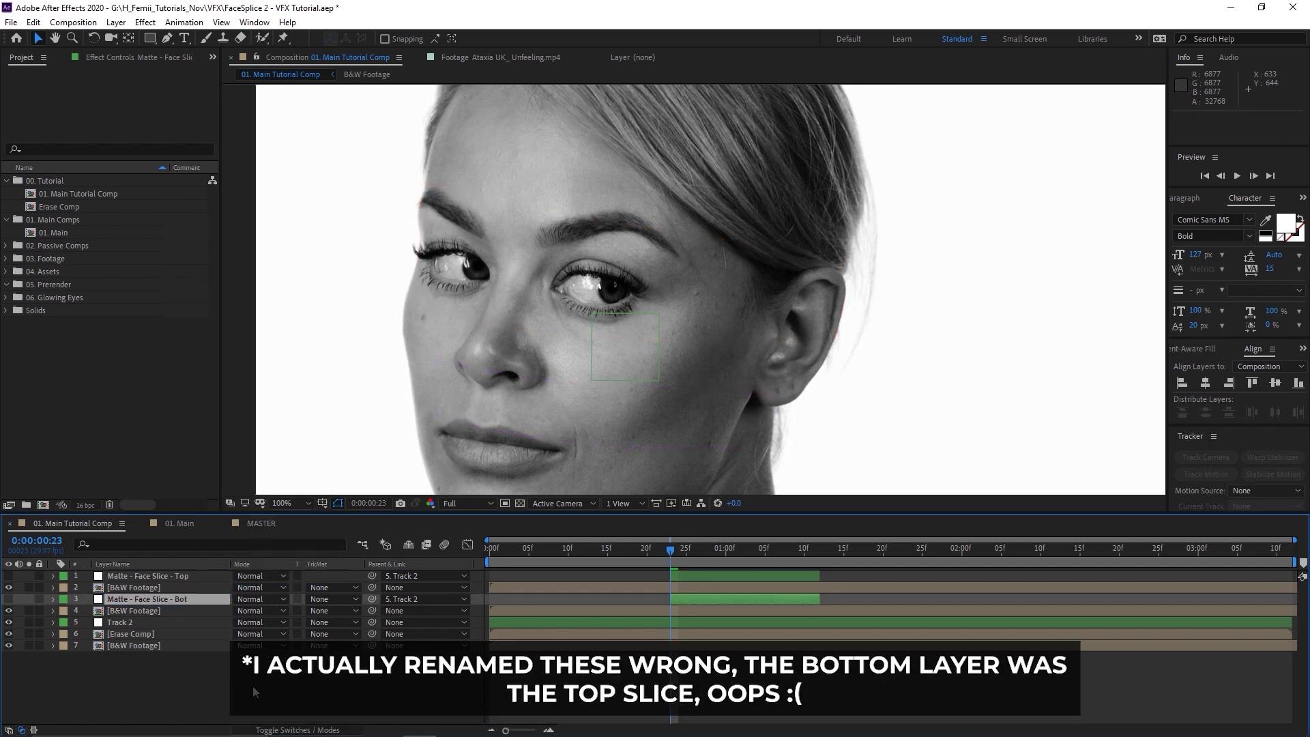
Step: Set the track matte of both upper B&W Footage copies to Luma Matte, using the matte layer directly above each
{"action": "left_click_drag", "start_coordinate": [540, 413], "coordinate": [536, 413]}
{"action": "left_click", "coordinate": [142, 611]}
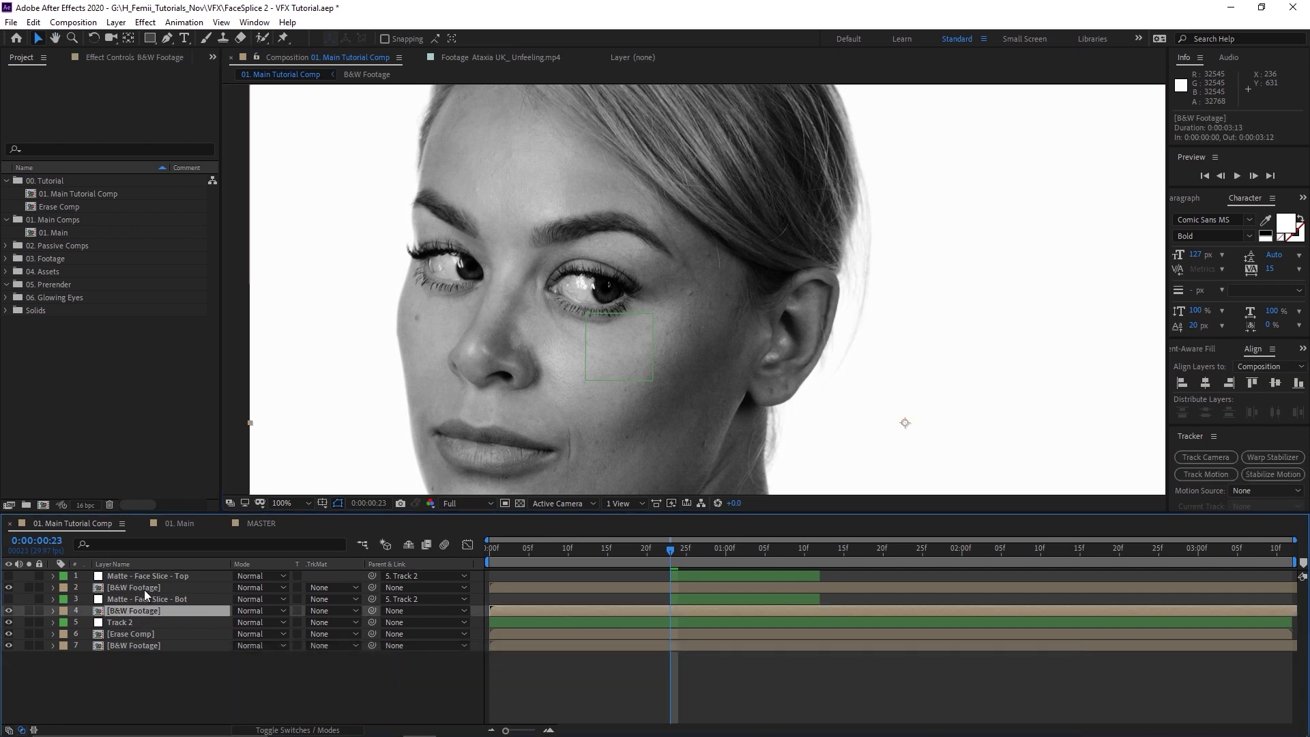
{"action": "left_click", "coordinate": [144, 589], "text": "ctrl"}
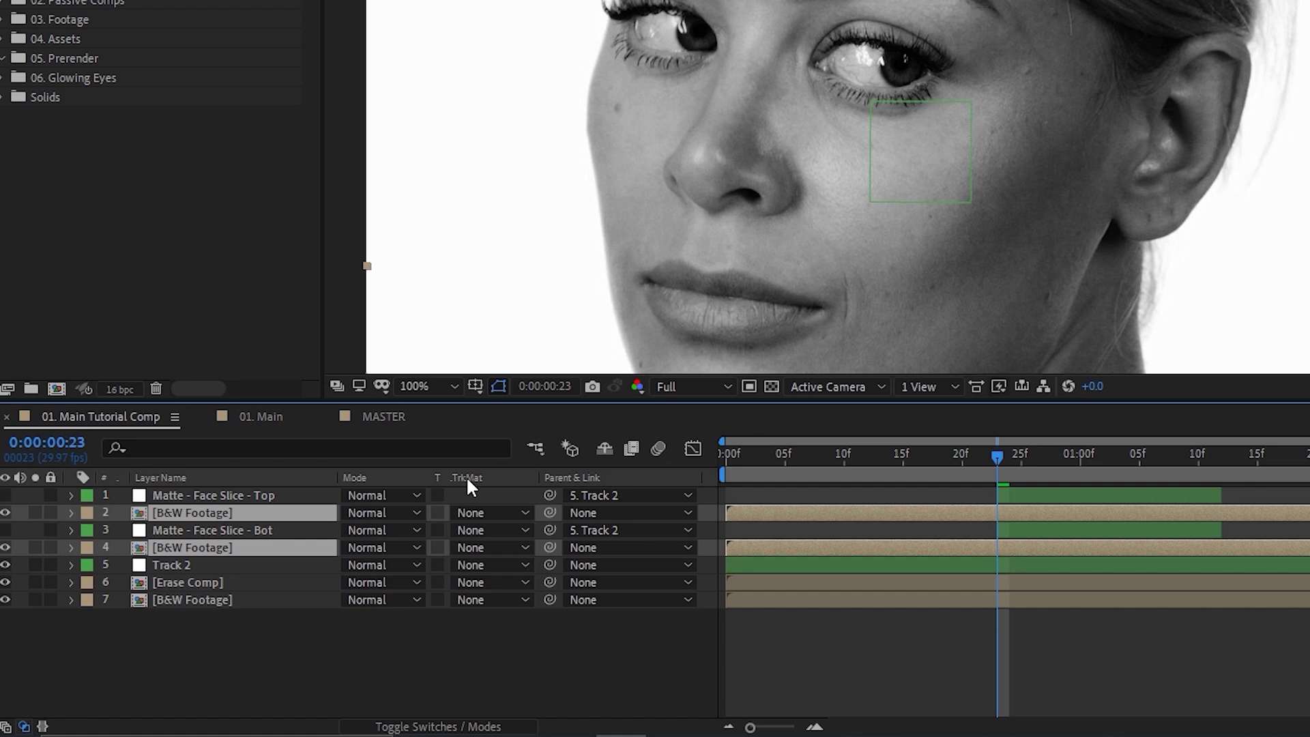
{"action": "left_click", "coordinate": [492, 550]}
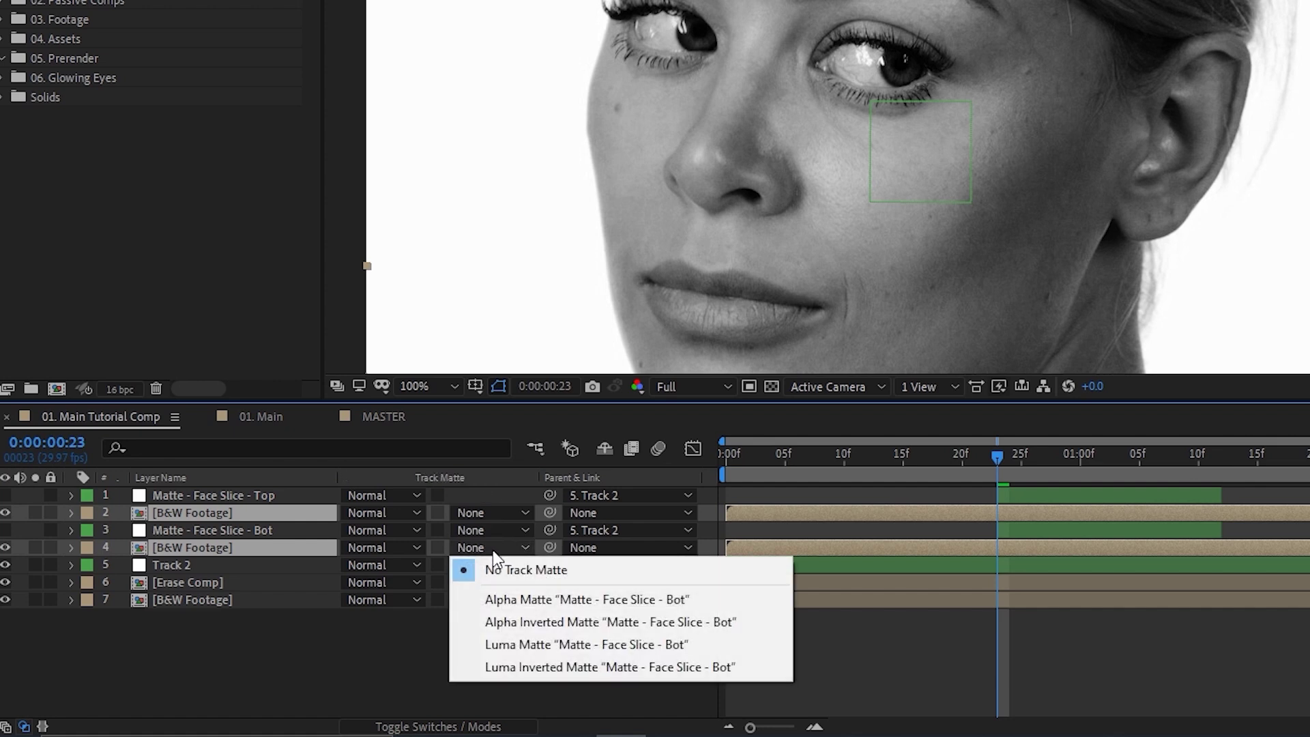
{"action": "left_click", "coordinate": [542, 646]}
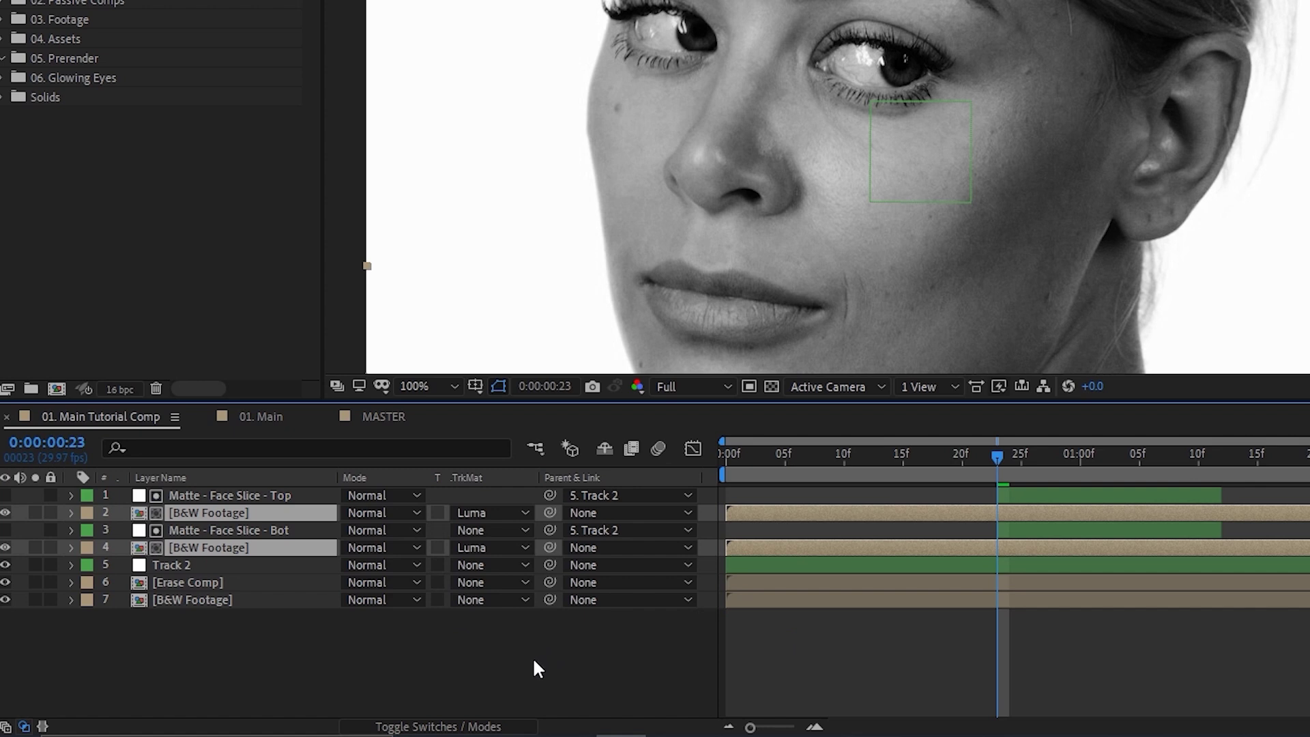
Step: Hide Track 2, Erase Comp and the bottom B&W Footage layer, and check which face slice each matte isolates
{"action": "left_click", "coordinate": [226, 528]}
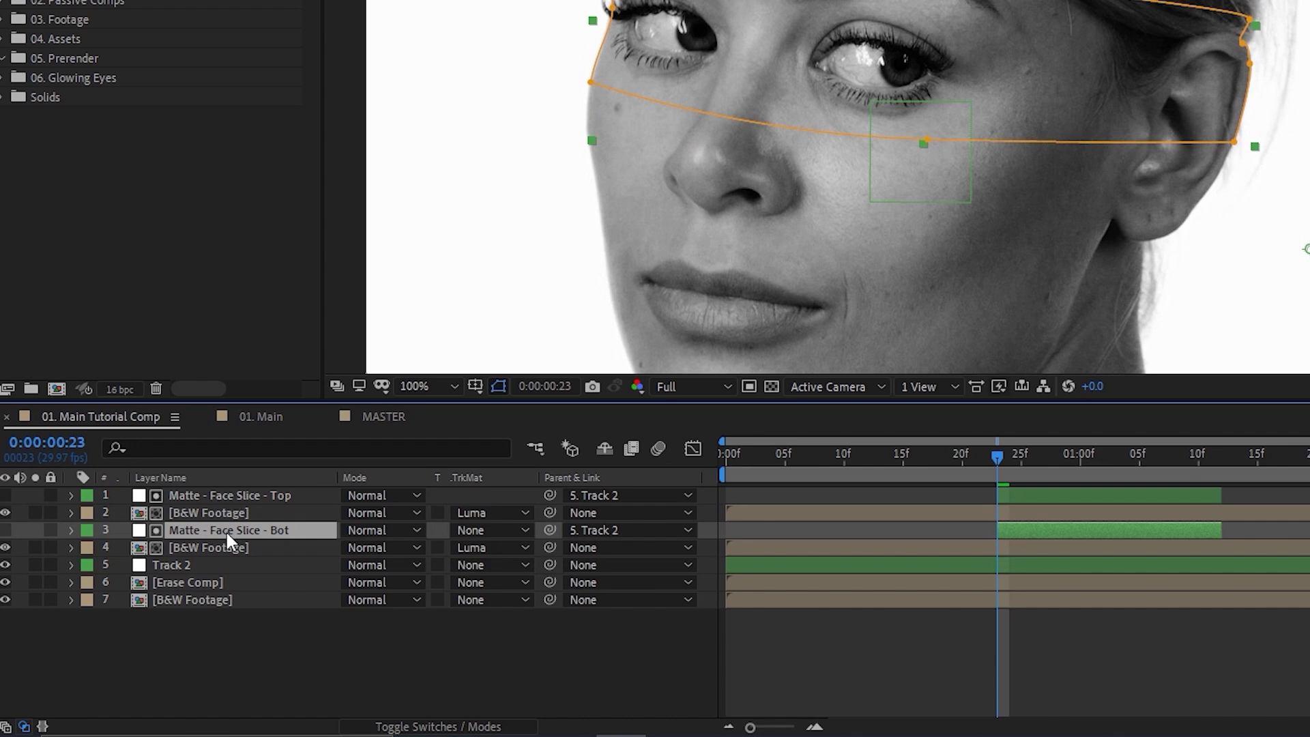
{"action": "key", "text": "F2"}
{"action": "left_click_drag", "start_coordinate": [4, 600], "coordinate": [2, 564]}
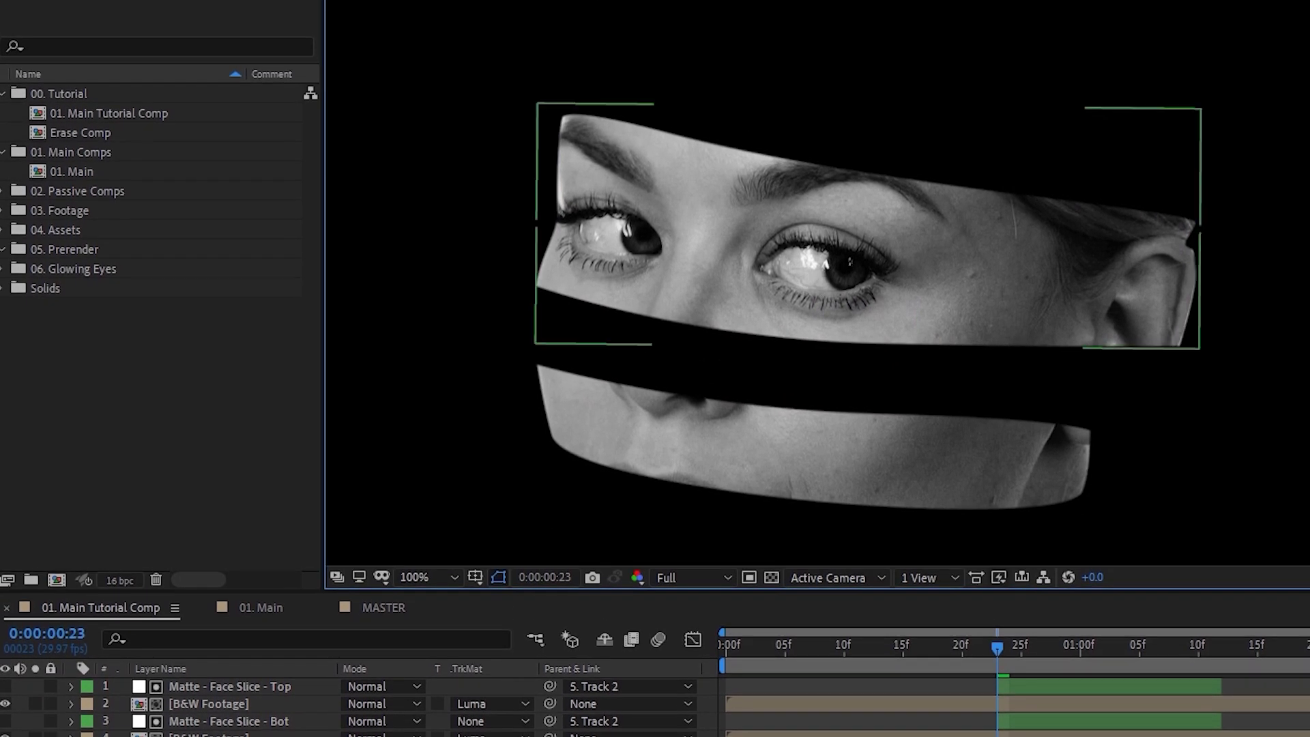
{"action": "left_click", "coordinate": [217, 721]}
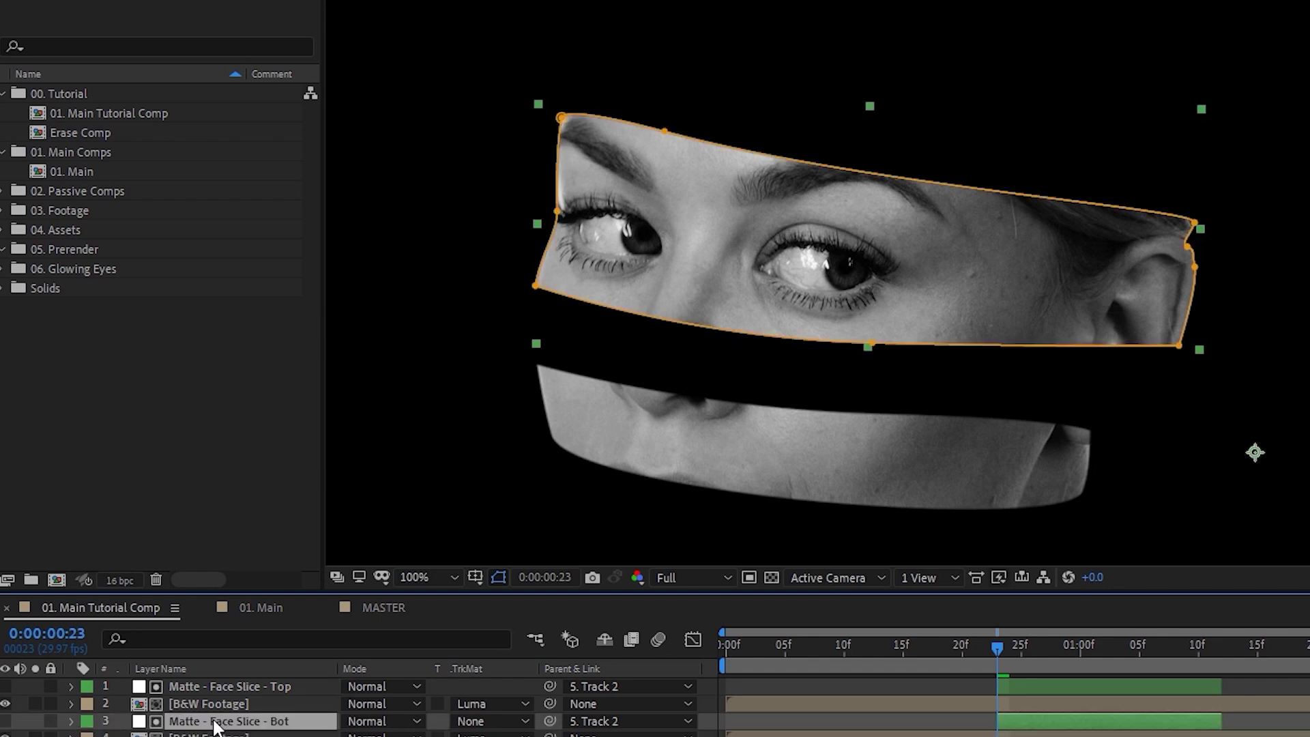
{"action": "left_click", "coordinate": [228, 703]}
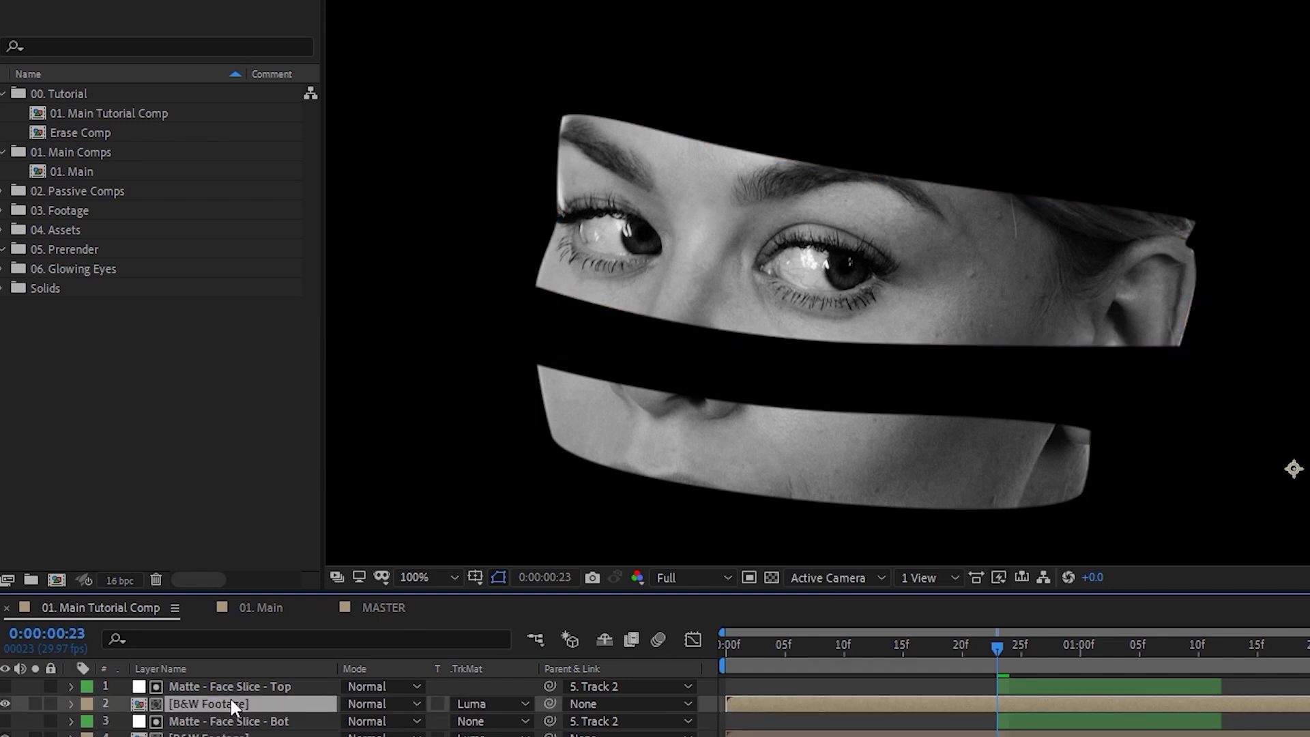
{"action": "left_click", "coordinate": [252, 686]}
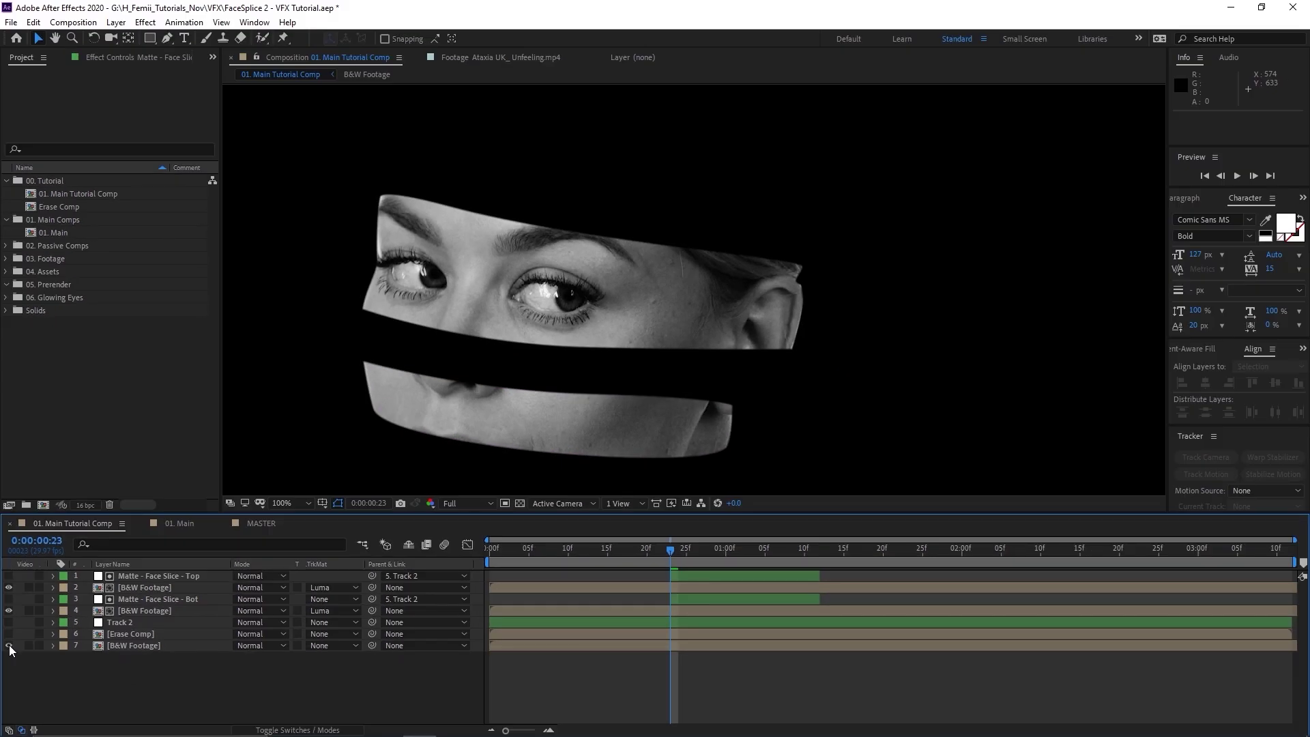
Step: Make the bottom B&W Footage layer visible again beneath the slices
{"action": "left_click", "coordinate": [8, 646]}
{"action": "left_click", "coordinate": [148, 645]}
{"action": "left_click_drag", "start_coordinate": [629, 356], "coordinate": [617, 350]}
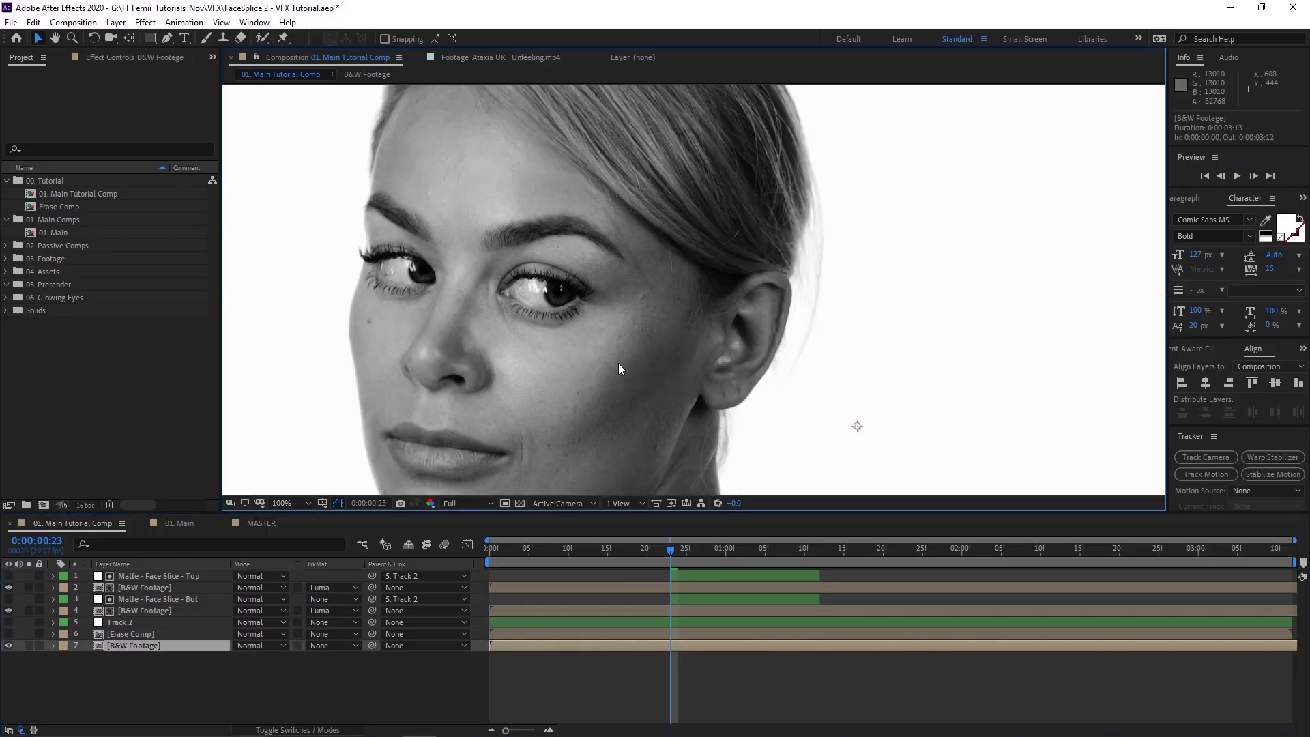
Step: Trim both matted B&W Footage copies to the mattes' duration, from 0:00:00:23 to 0:00:01:11
{"action": "left_click", "coordinate": [698, 590]}
{"action": "left_click", "coordinate": [702, 610], "text": "ctrl"}
{"action": "key", "text": "alt+bracketleft"}
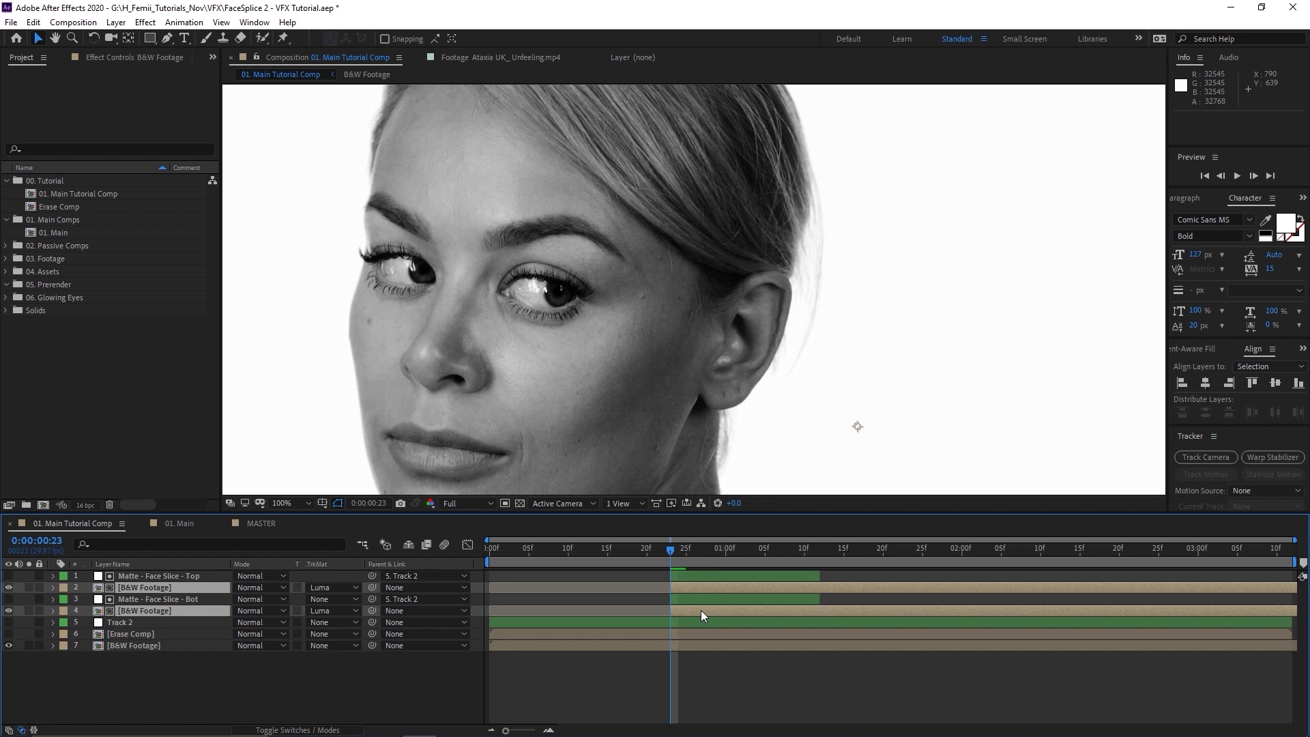
{"action": "left_click", "coordinate": [813, 551]}
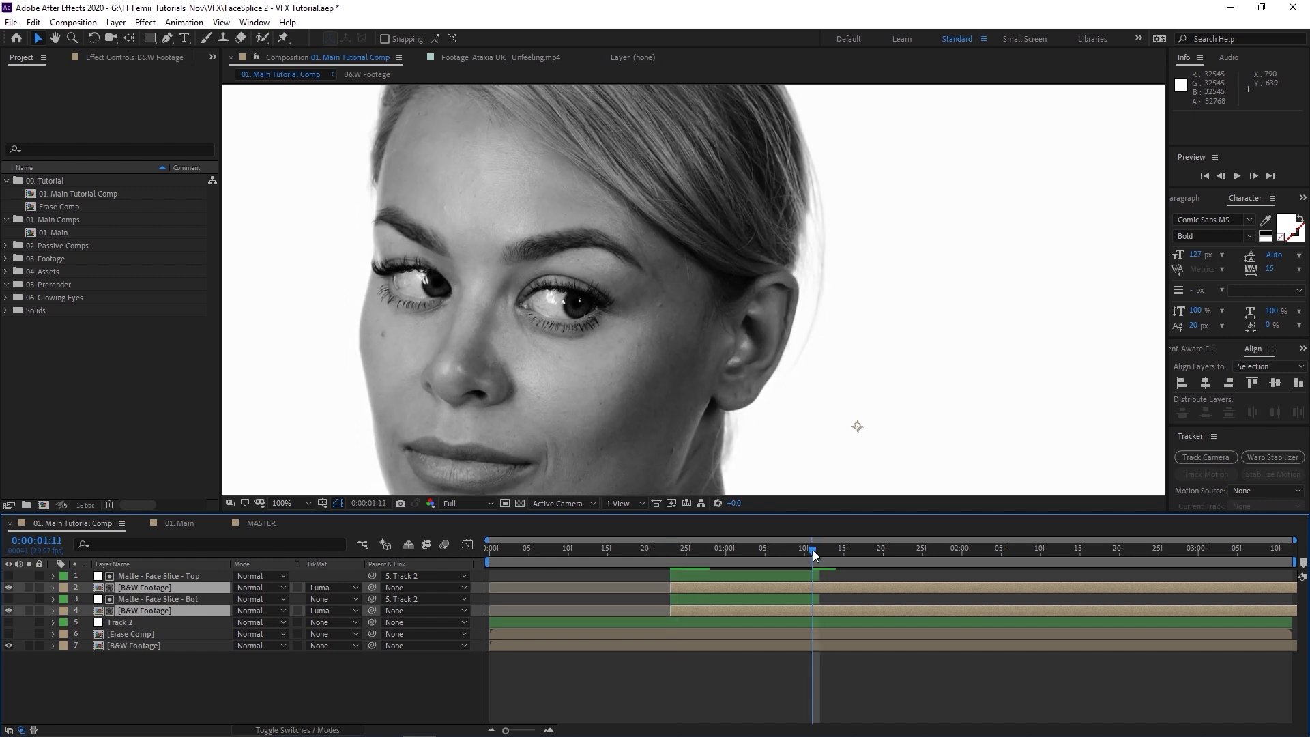
Step: Add Position keyframes at 0:00:00:23 to Matte - Face Slice - Top and the B&W Footage copy beneath it
{"action": "key", "text": "i"}
{"action": "left_click", "coordinate": [693, 573]}
{"action": "left_click", "coordinate": [697, 587], "text": "shift"}
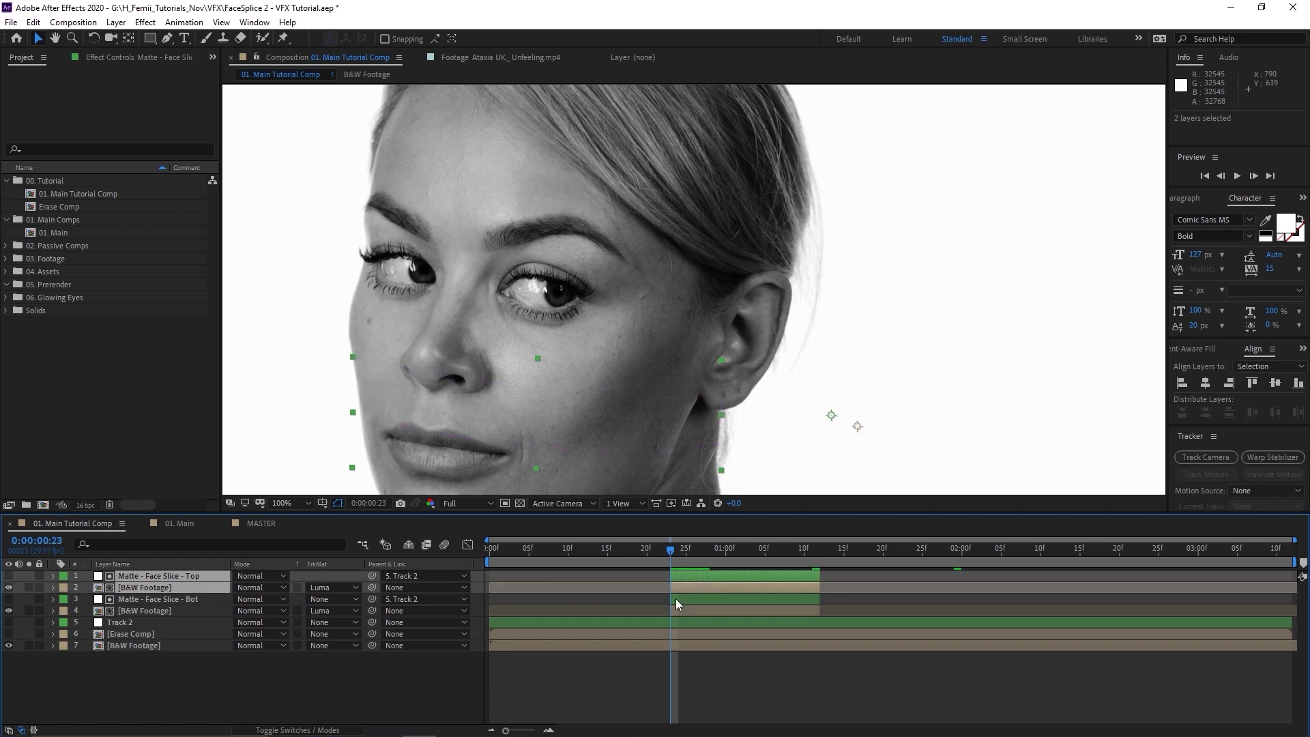
{"action": "key", "text": "p"}
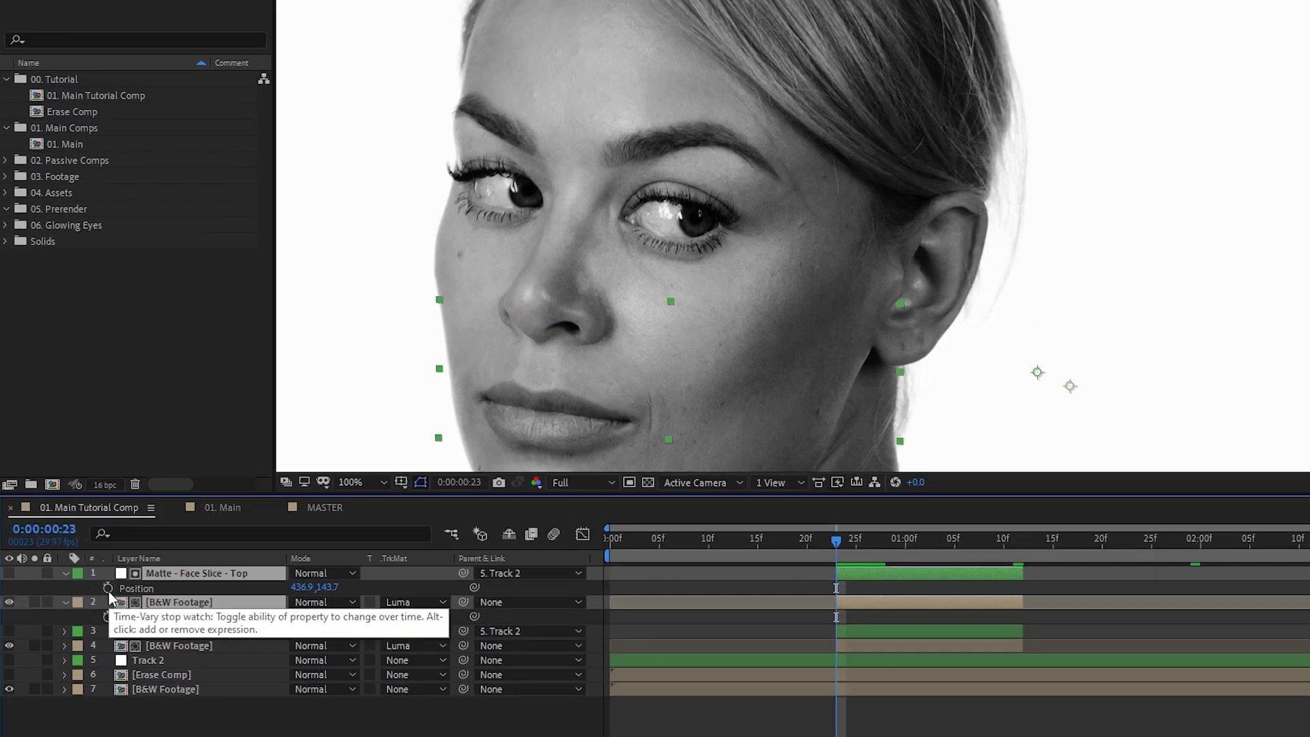
{"action": "left_click", "coordinate": [108, 588]}
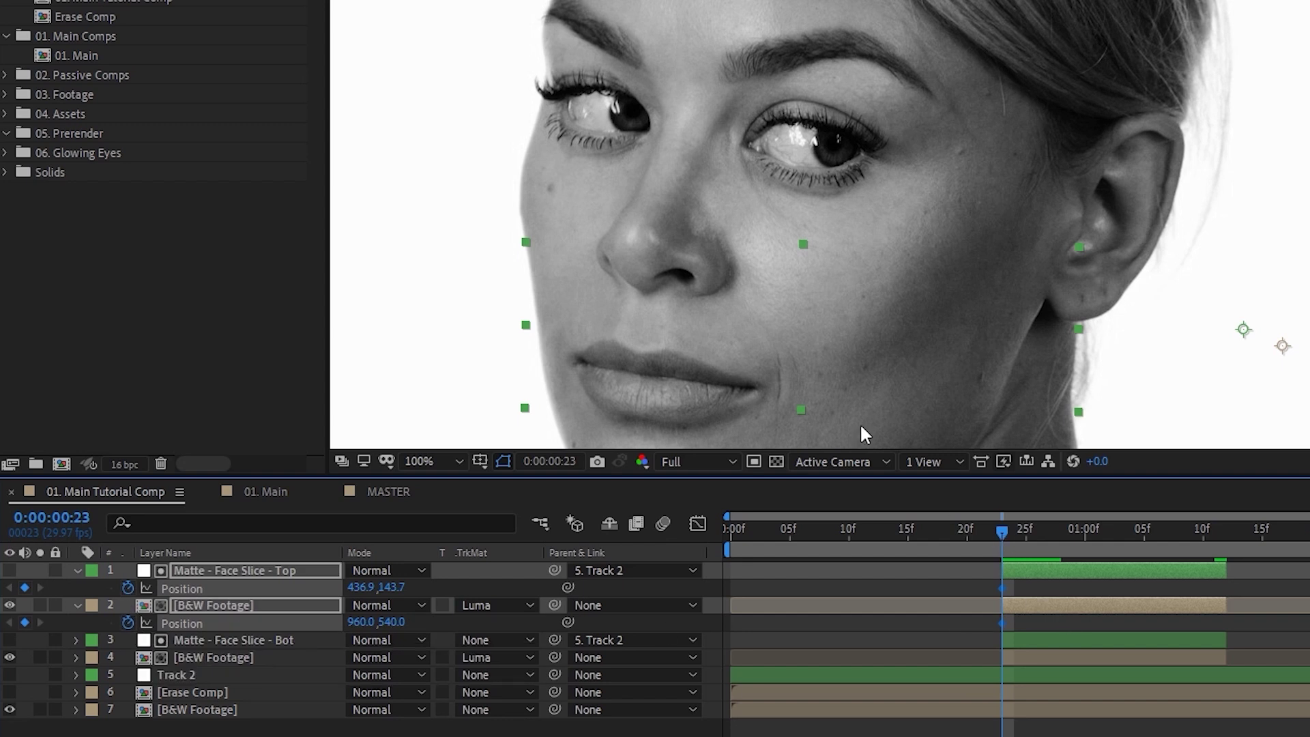
Step: At 0:00:00:24, shift the top matte to position 523.1, 160.5 and its B&W Footage copy to 1046.2, 556.8
{"action": "mouse_move", "coordinate": [862, 273]}
{"action": "left_mouse_down"}
{"action": "mouse_move", "coordinate": [863, 257]}
{"action": "mouse_move", "coordinate": [862, 288]}
{"action": "left_mouse_up"}
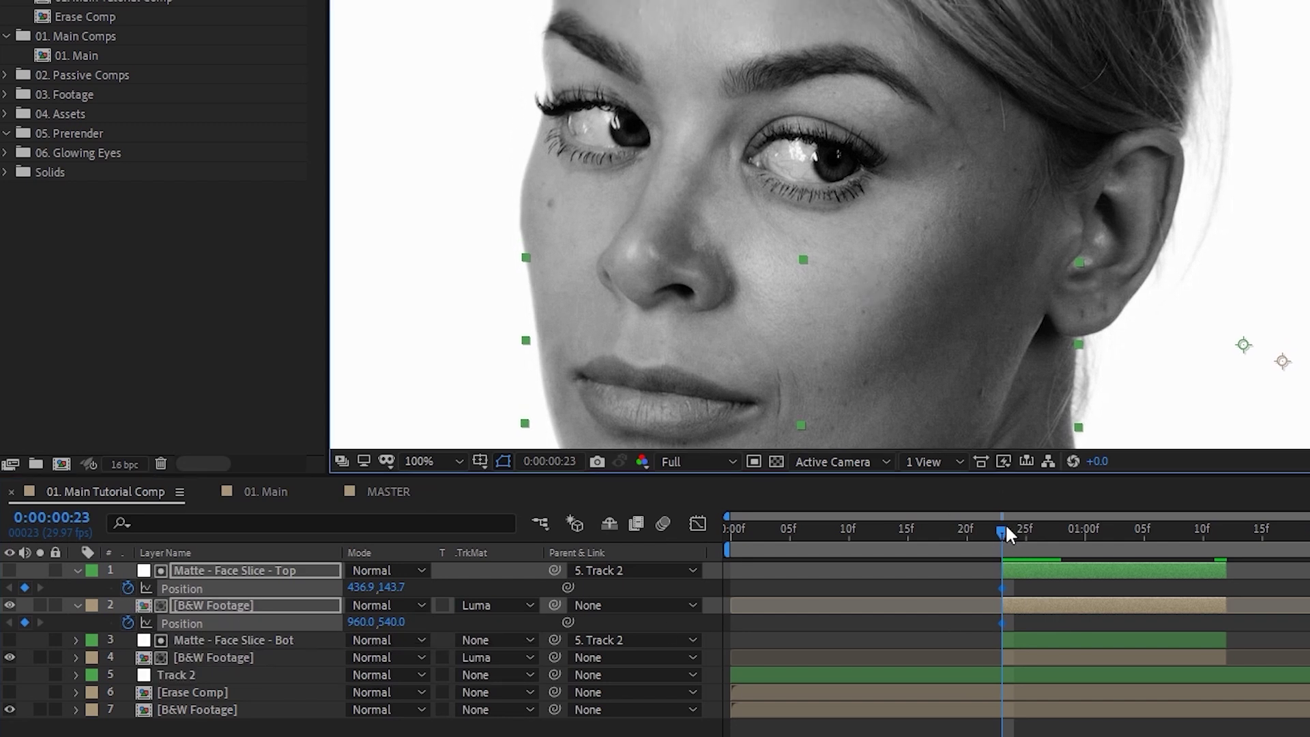
{"action": "left_click", "coordinate": [1007, 536]}
{"action": "left_click_drag", "start_coordinate": [1006, 534], "coordinate": [1017, 532]}
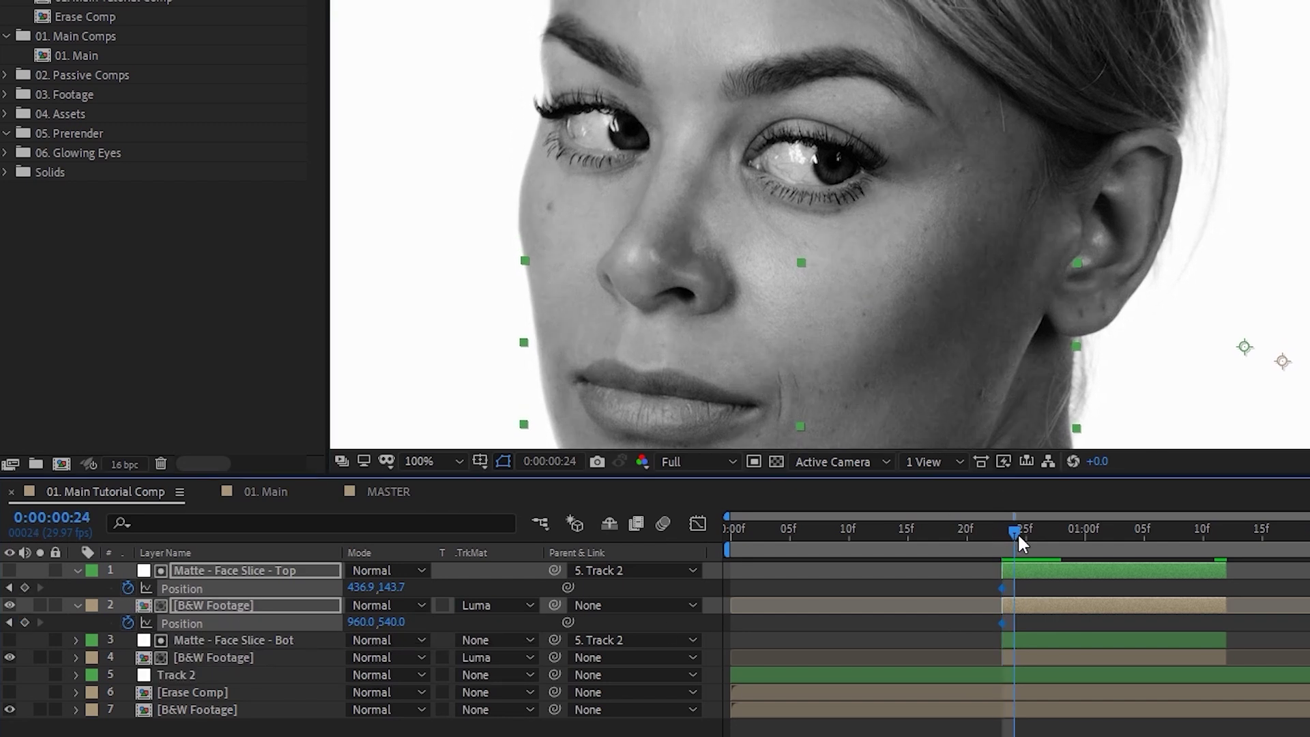
{"action": "left_click_drag", "start_coordinate": [795, 202], "coordinate": [946, 219]}
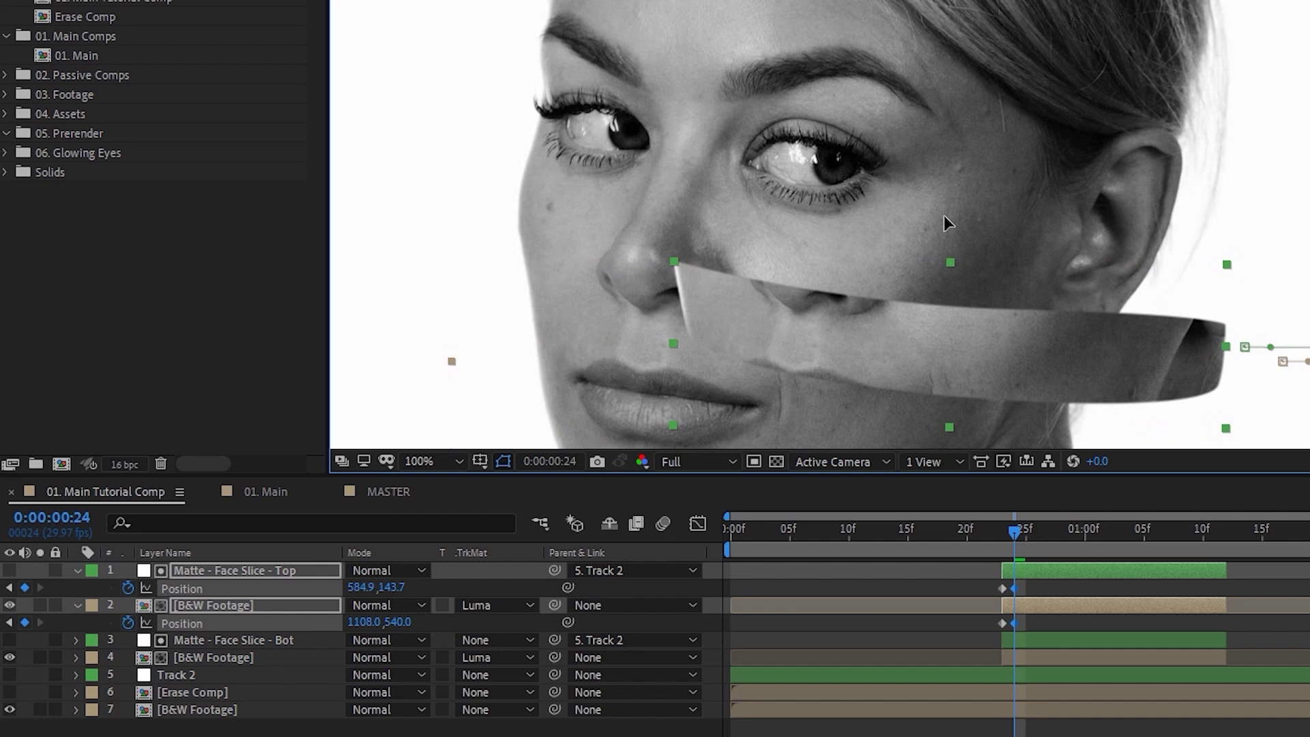
{"action": "left_click_drag", "start_coordinate": [973, 310], "coordinate": [935, 240]}
{"action": "mouse_move", "coordinate": [865, 292]}
{"action": "left_mouse_down"}
{"action": "mouse_move", "coordinate": [847, 313]}
{"action": "mouse_move", "coordinate": [832, 292]}
{"action": "mouse_move", "coordinate": [890, 285]}
{"action": "mouse_move", "coordinate": [862, 282]}
{"action": "left_mouse_up"}
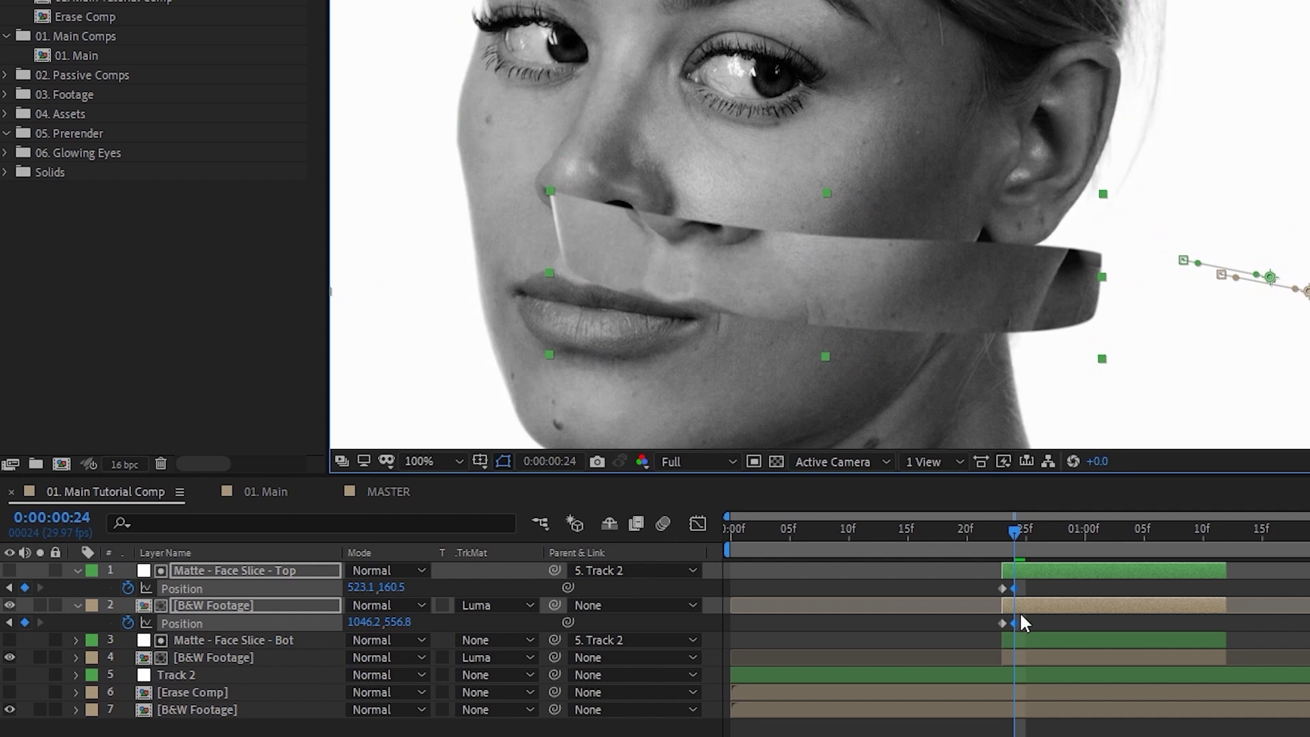
Step: Copy the shifted Position keyframes of the top matte and its B&W Footage copy from 0:00:00:24 to 0:00:00:27
{"action": "key", "text": "Page_Down"}
{"action": "key", "text": "Page_Down"}
{"action": "key", "text": "Page_Down"}
{"action": "left_click", "coordinate": [1046, 586]}
{"action": "left_click", "coordinate": [1059, 567]}
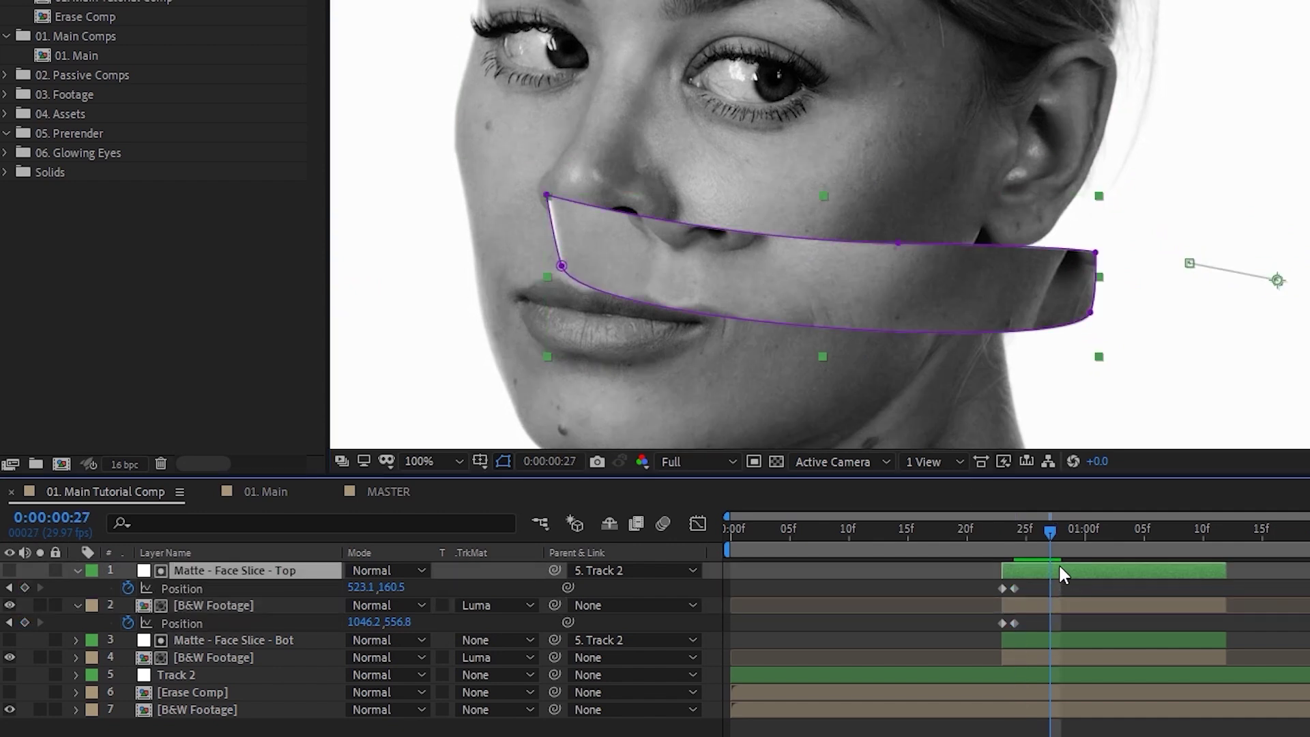
{"action": "left_click", "coordinate": [1072, 604]}
{"action": "left_click", "coordinate": [1014, 588]}
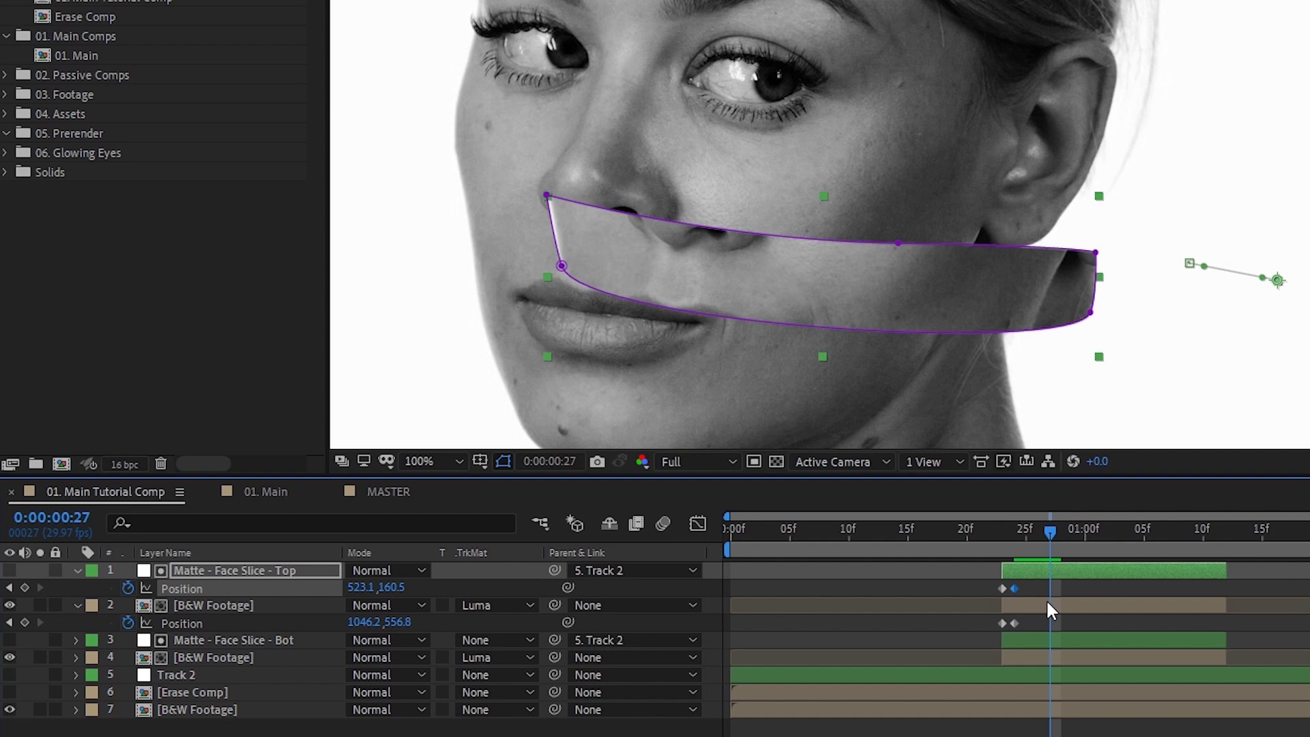
{"action": "left_click", "coordinate": [1058, 570]}
{"action": "key", "text": "ctrl+v"}
{"action": "left_click", "coordinate": [1015, 622]}
{"action": "left_click", "coordinate": [1064, 605]}
{"action": "key", "text": "ctrl+v"}
Step: Copy the original Position keyframes of the top matte and its B&W Footage copy from 0:00:00:23 to 0:00:00:28
{"action": "left_click", "coordinate": [1062, 531]}
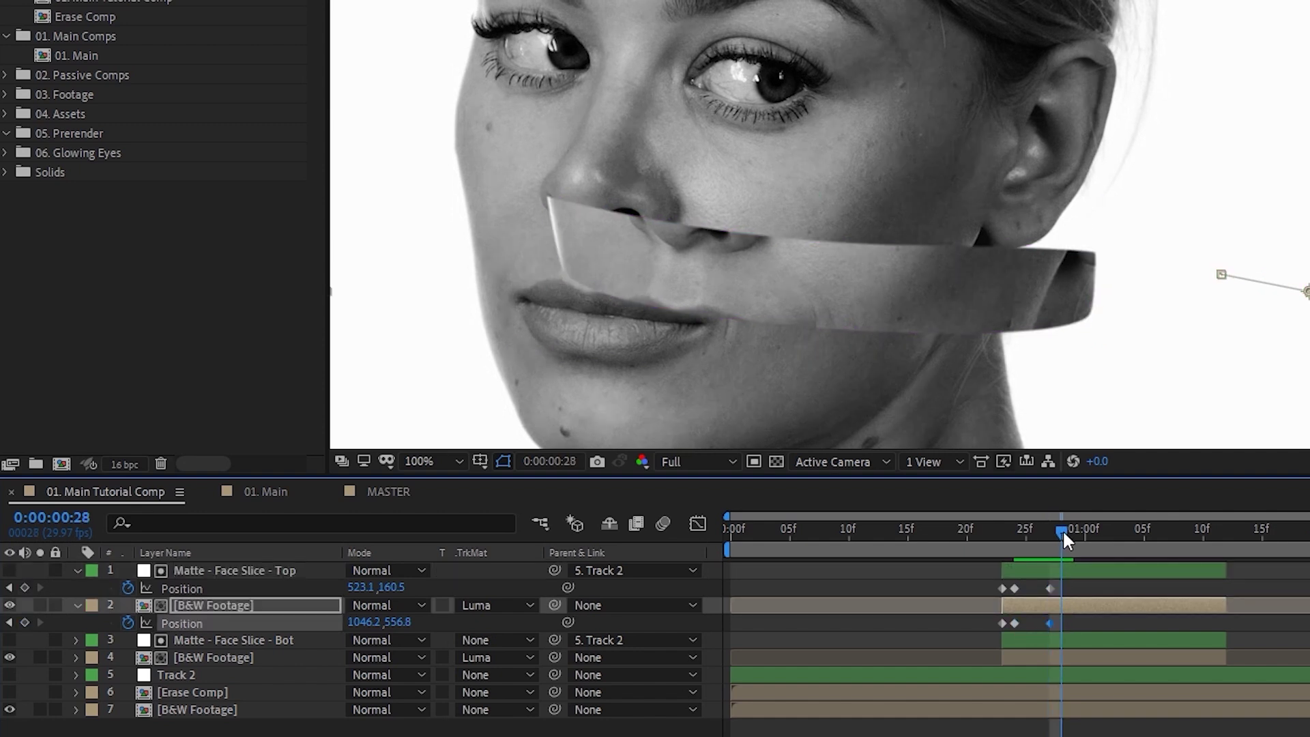
{"action": "left_click", "coordinate": [1028, 586]}
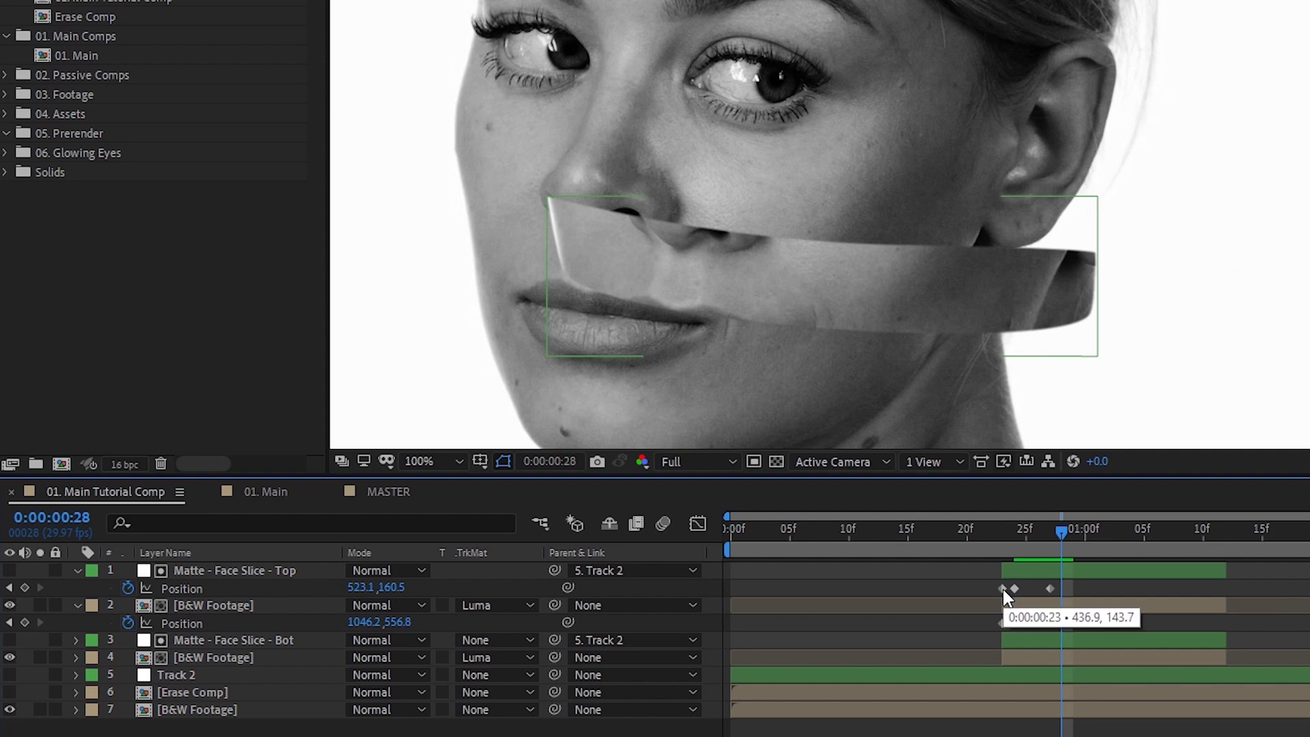
{"action": "left_click", "coordinate": [1004, 588]}
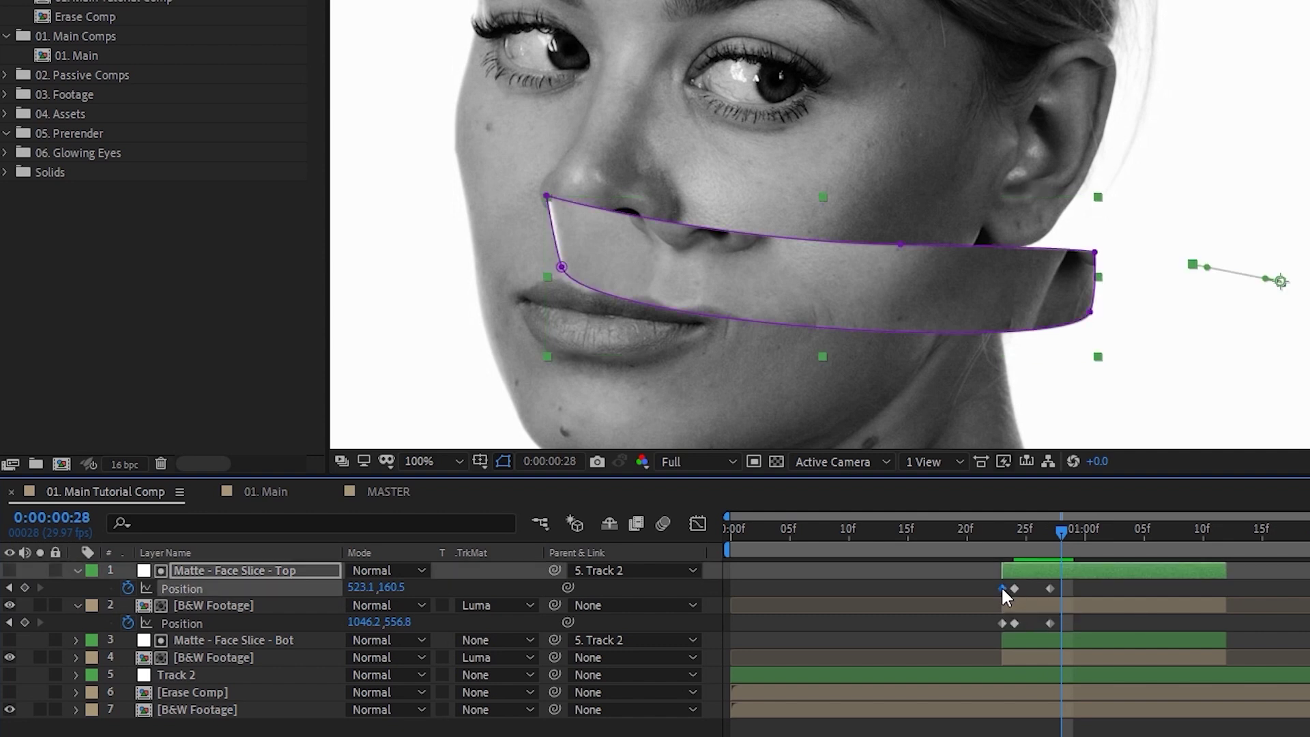
{"action": "key", "text": "ctrl+c"}
{"action": "key", "text": "ctrl+v"}
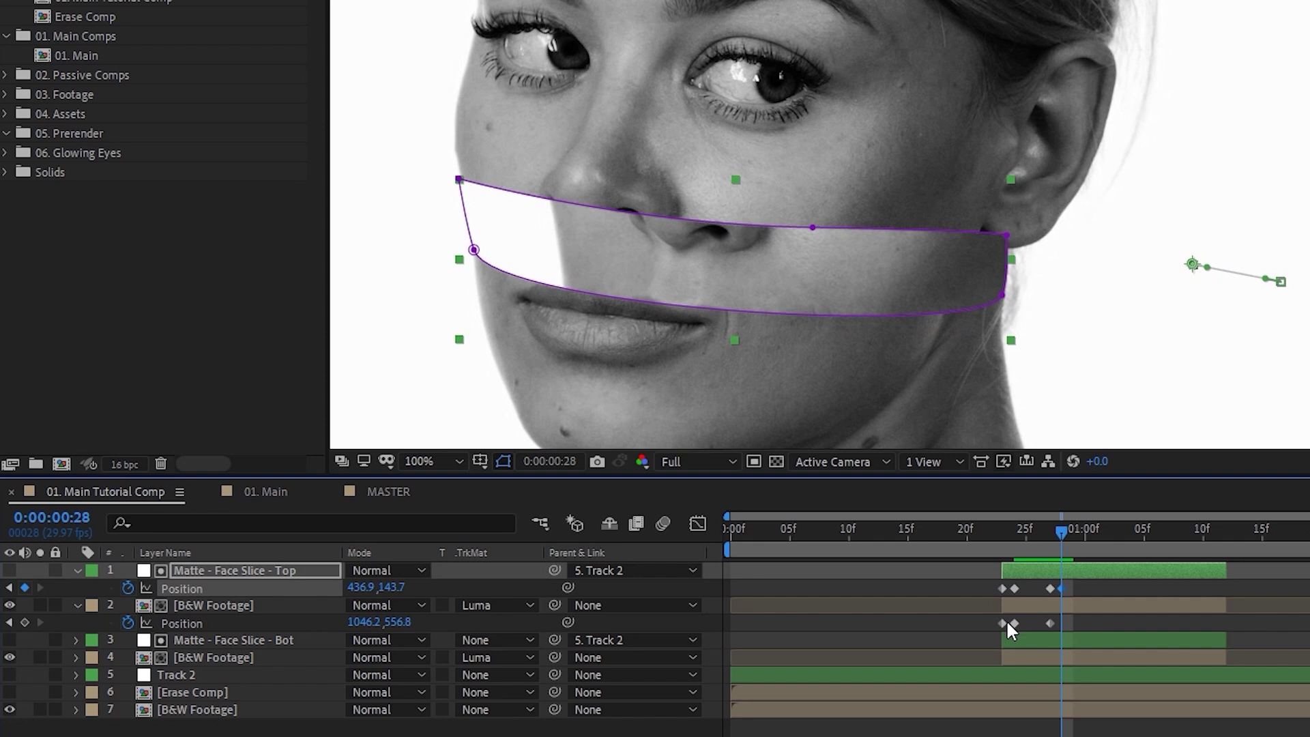
{"action": "left_click", "coordinate": [1003, 623]}
{"action": "left_click", "coordinate": [1074, 607]}
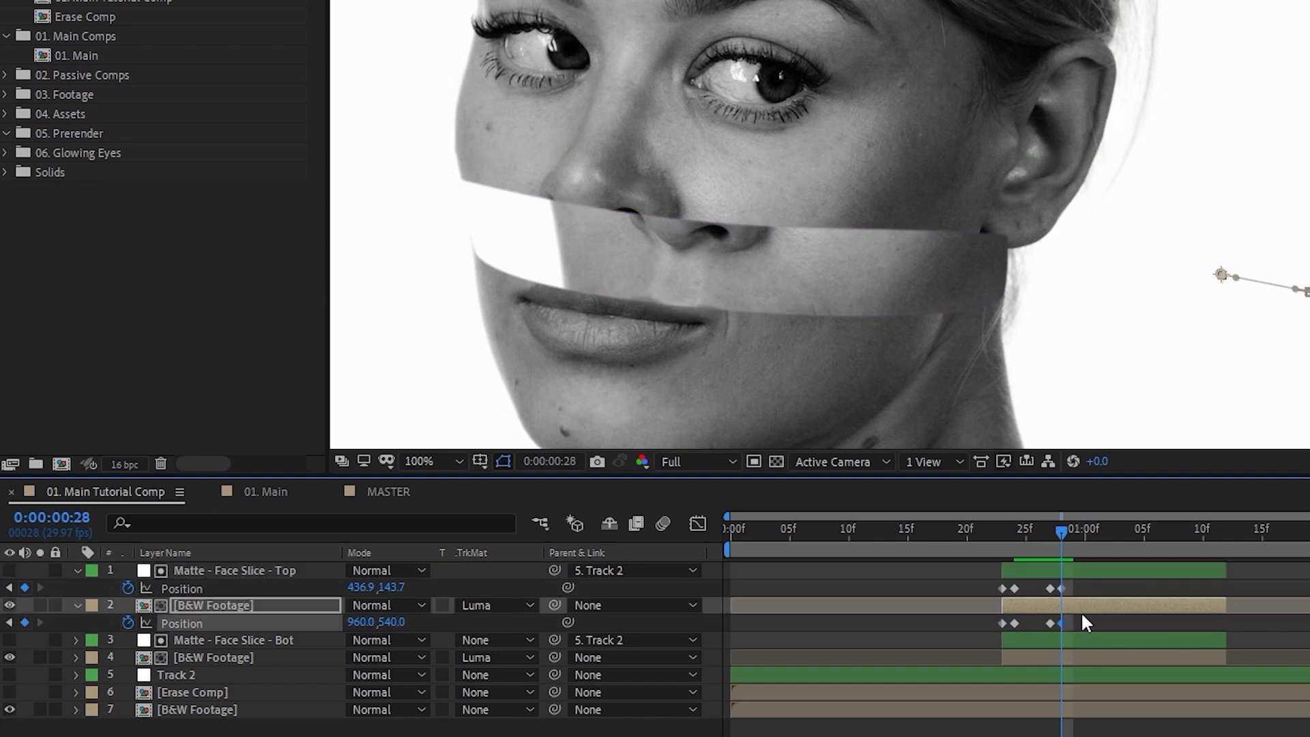
{"action": "key", "text": "ctrl+v"}
Step: Scrub through the frames around the Position keyframes to review the slice shifting out and back
{"action": "key", "text": "F2"}
{"action": "left_click", "coordinate": [1043, 540]}
{"action": "mouse_move", "coordinate": [1042, 540]}
{"action": "left_mouse_down"}
{"action": "mouse_move", "coordinate": [991, 544]}
{"action": "mouse_move", "coordinate": [1043, 587]}
{"action": "mouse_move", "coordinate": [1049, 551]}
{"action": "mouse_move", "coordinate": [1001, 541]}
{"action": "mouse_move", "coordinate": [1062, 555]}
{"action": "left_mouse_up"}
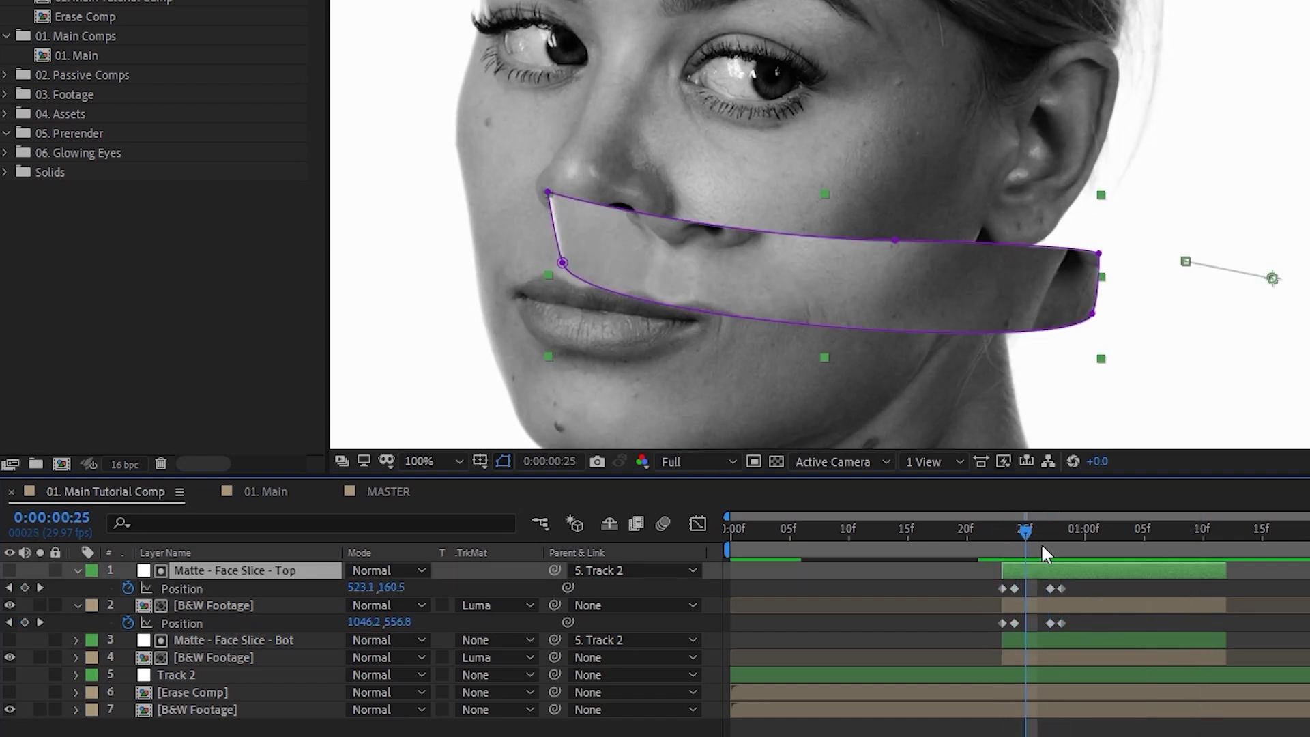
{"action": "mouse_move", "coordinate": [1041, 543]}
{"action": "left_mouse_down"}
{"action": "mouse_move", "coordinate": [1055, 539]}
{"action": "mouse_move", "coordinate": [1044, 539]}
{"action": "left_mouse_up"}
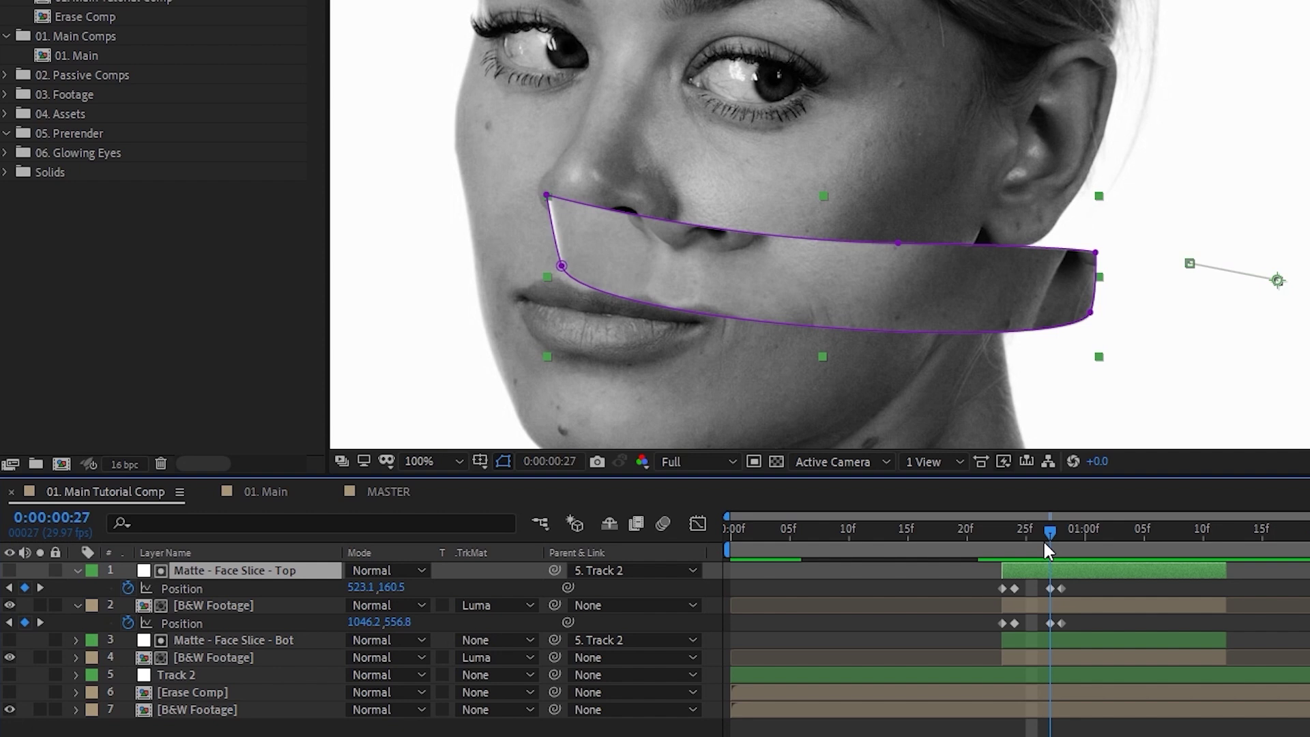
Step: Paste the top pair's Position keyframes onto Matte - Face Slice - Bot and its B&W Footage copy, starting at 0:00:00:25
{"action": "left_click", "coordinate": [1080, 608], "text": "shift"}
{"action": "key", "text": "Page_Up"}
{"action": "key", "text": "Page_Up"}
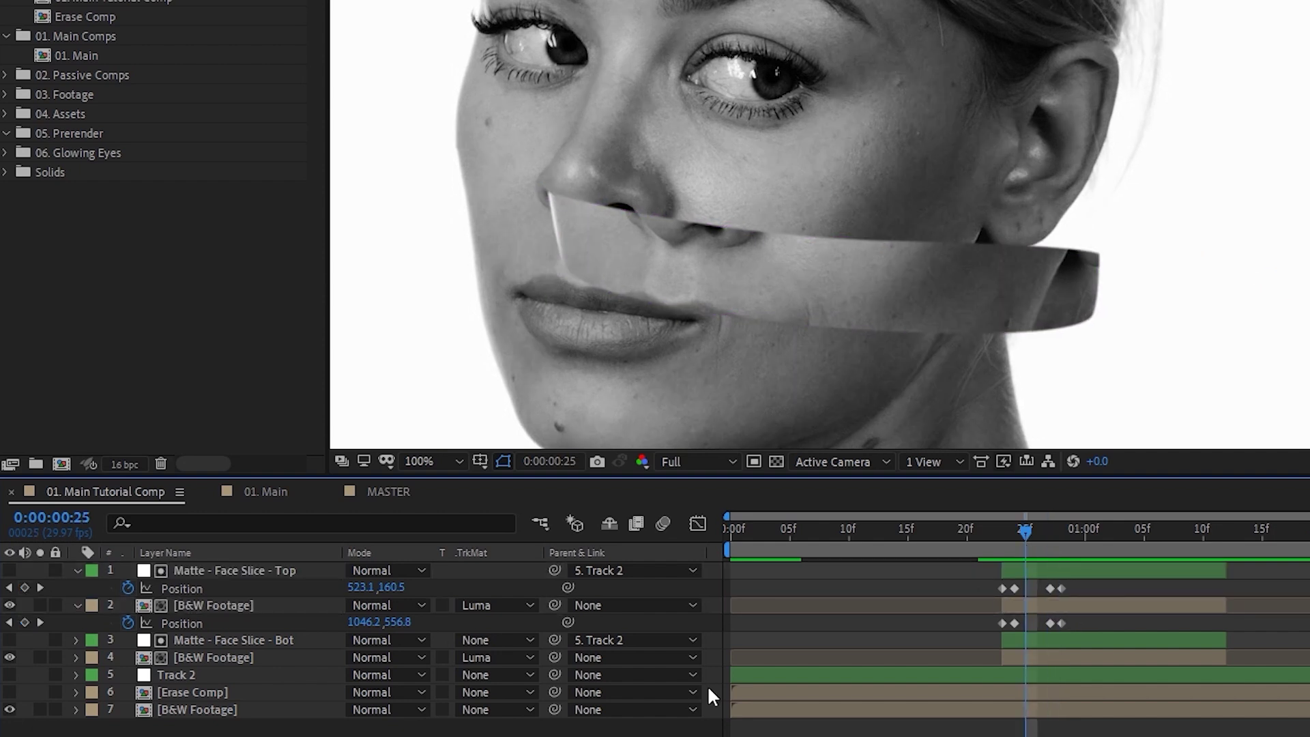
{"action": "left_click", "coordinate": [232, 645]}
{"action": "left_click", "coordinate": [233, 658], "text": "shift"}
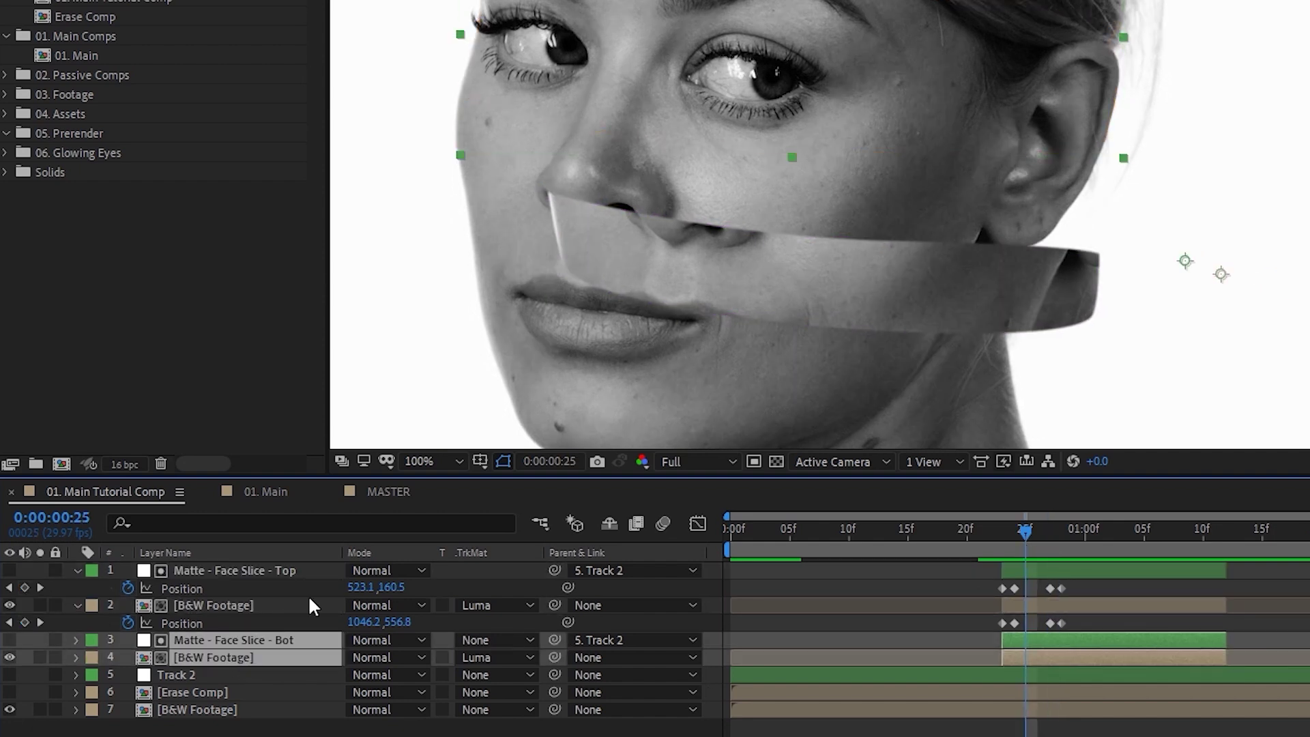
{"action": "key", "text": "ctrl+v"}
Step: Trim both matte layers and their B&W Footage copies so they end at 0:00:01:00
{"action": "left_click", "coordinate": [1087, 542]}
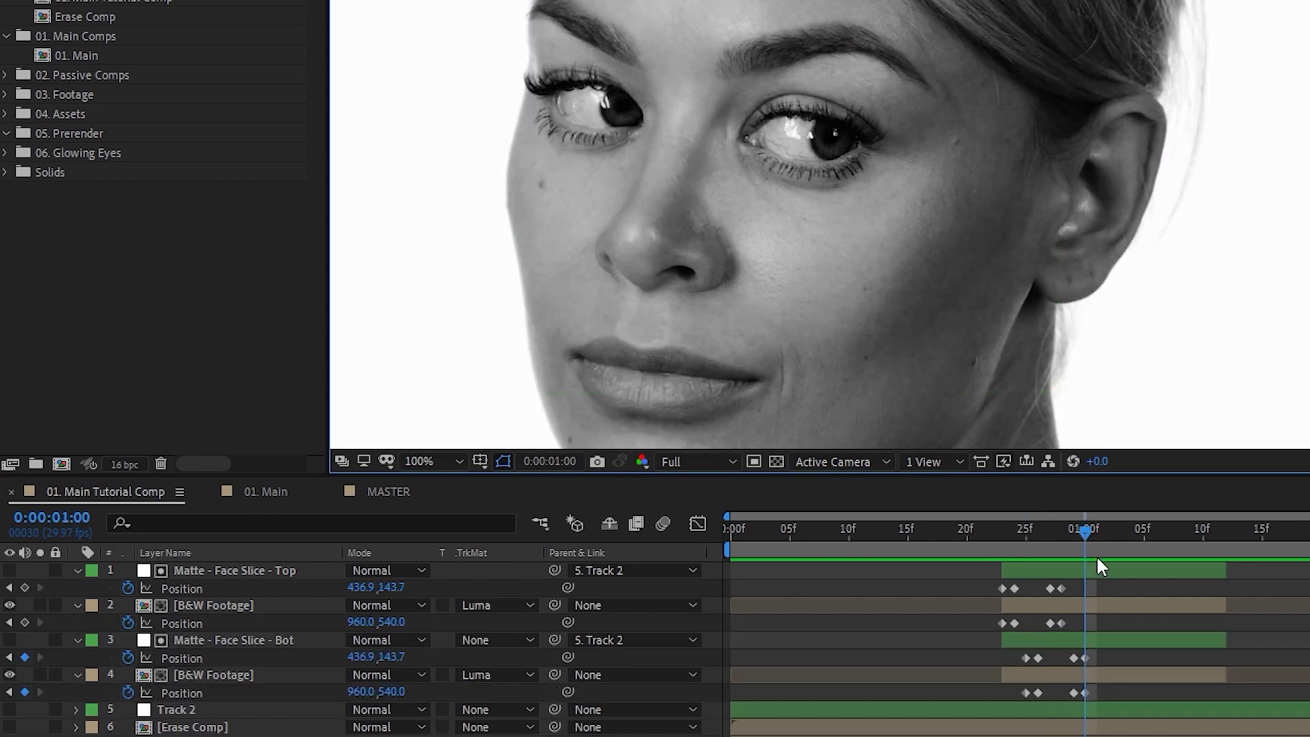
{"action": "left_click", "coordinate": [1099, 571]}
{"action": "left_click", "coordinate": [1119, 677], "text": "shift"}
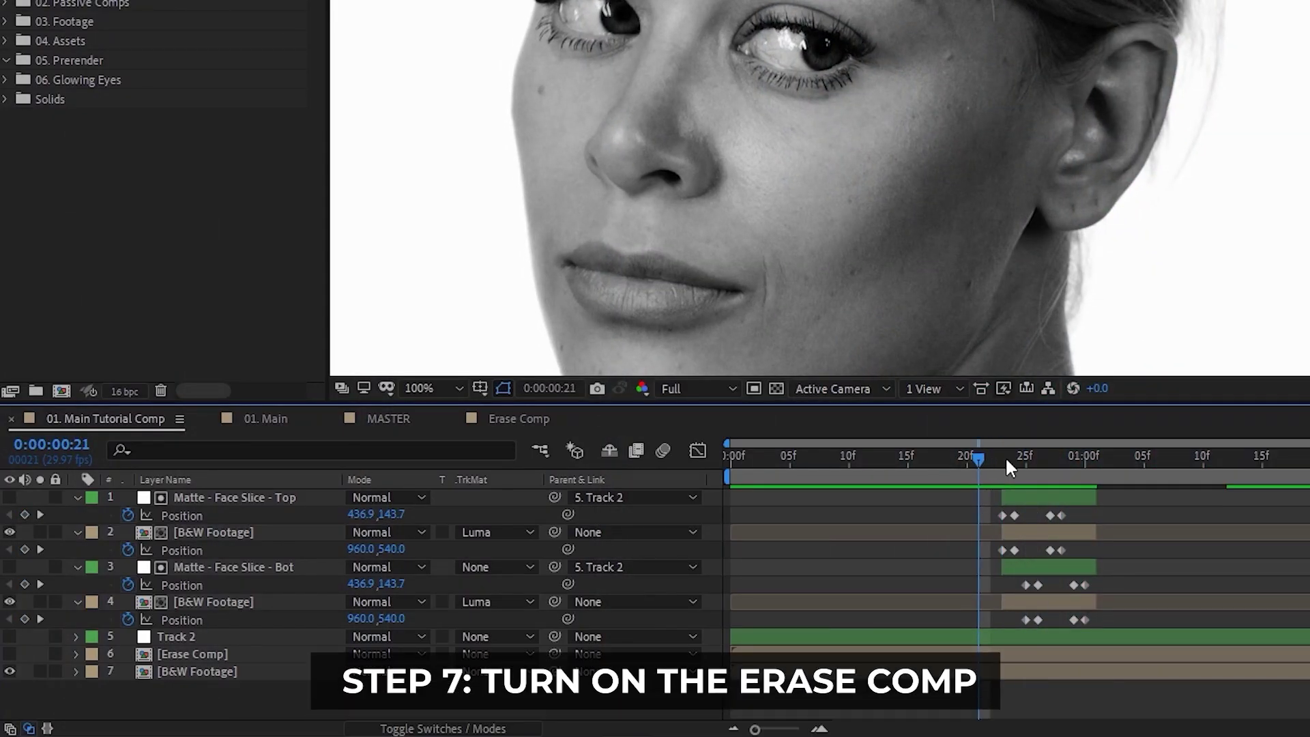
Step: Turn on both Matte - Face Slice layers inside the Erase Comp and play back the white slice shapes
{"action": "left_click", "coordinate": [1014, 456]}
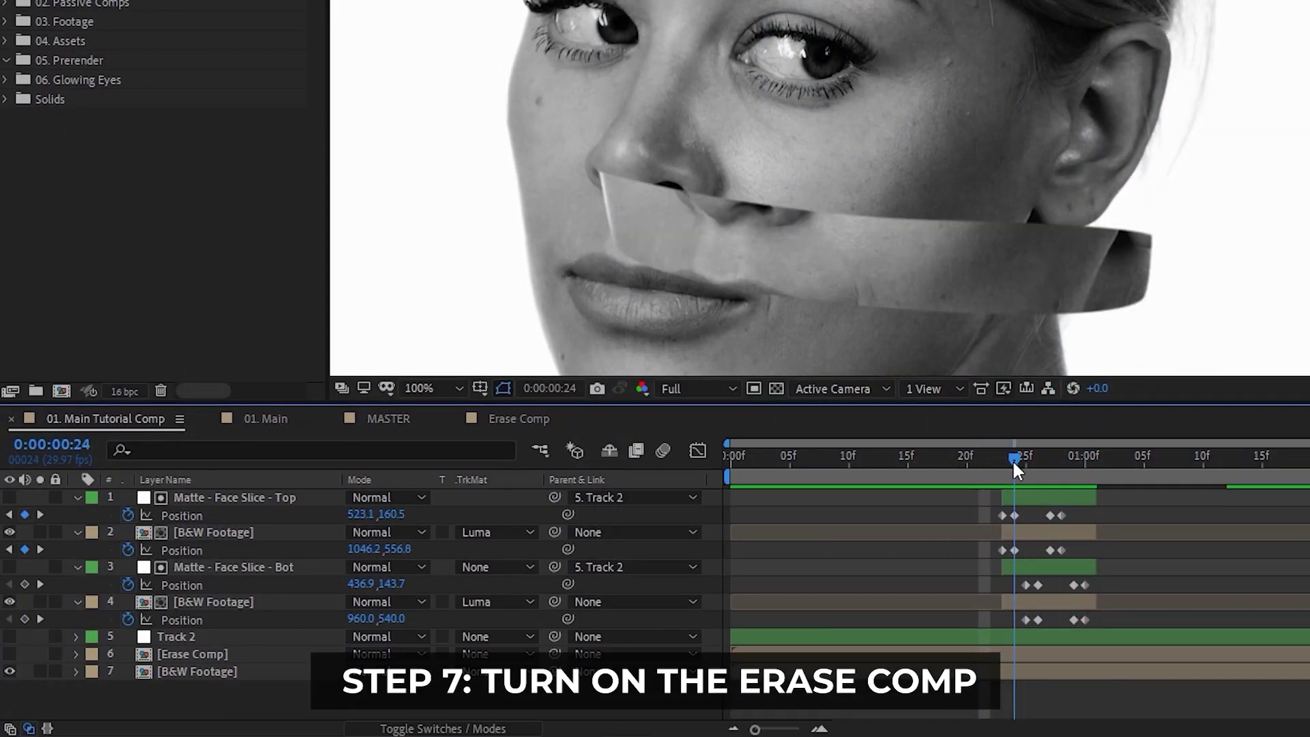
{"action": "double_click", "coordinate": [217, 654]}
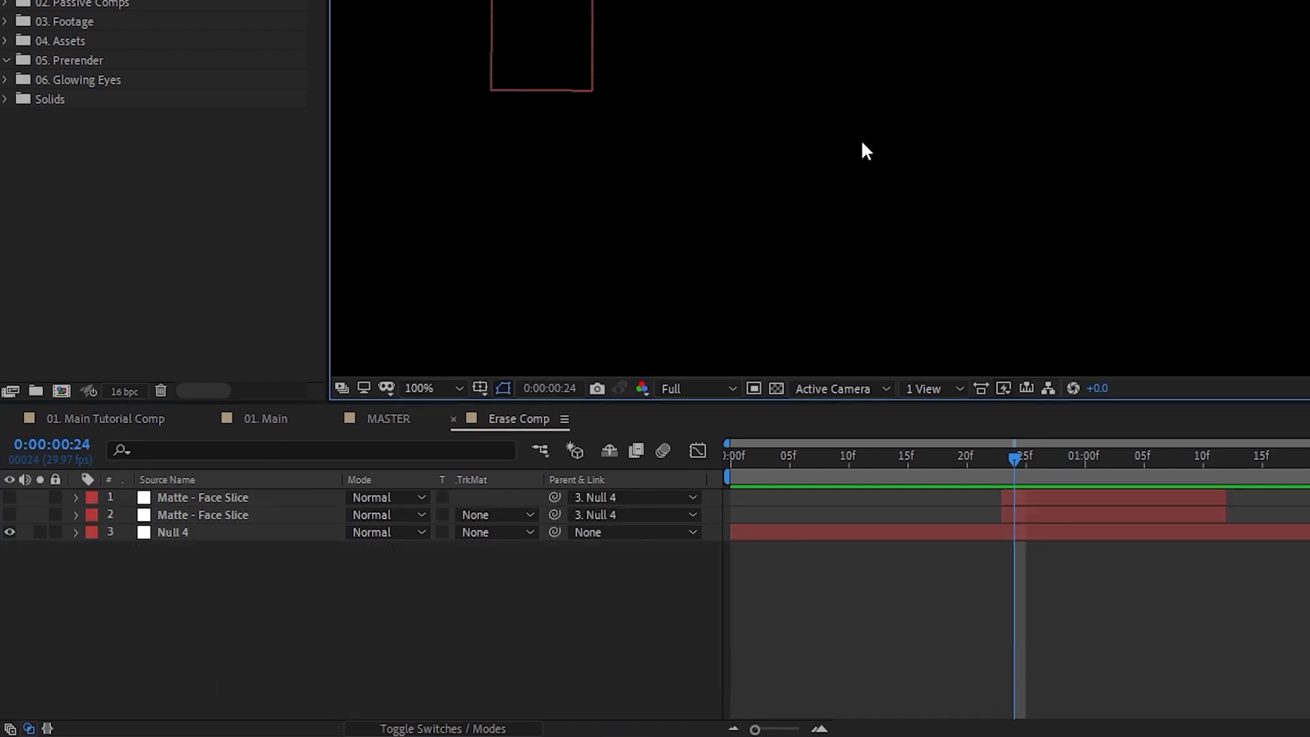
{"action": "scroll", "coordinate": [854, 143], "scroll_direction": "down", "scroll_amount": 4}
{"action": "left_click", "coordinate": [8, 516]}
{"action": "left_click", "coordinate": [7, 497]}
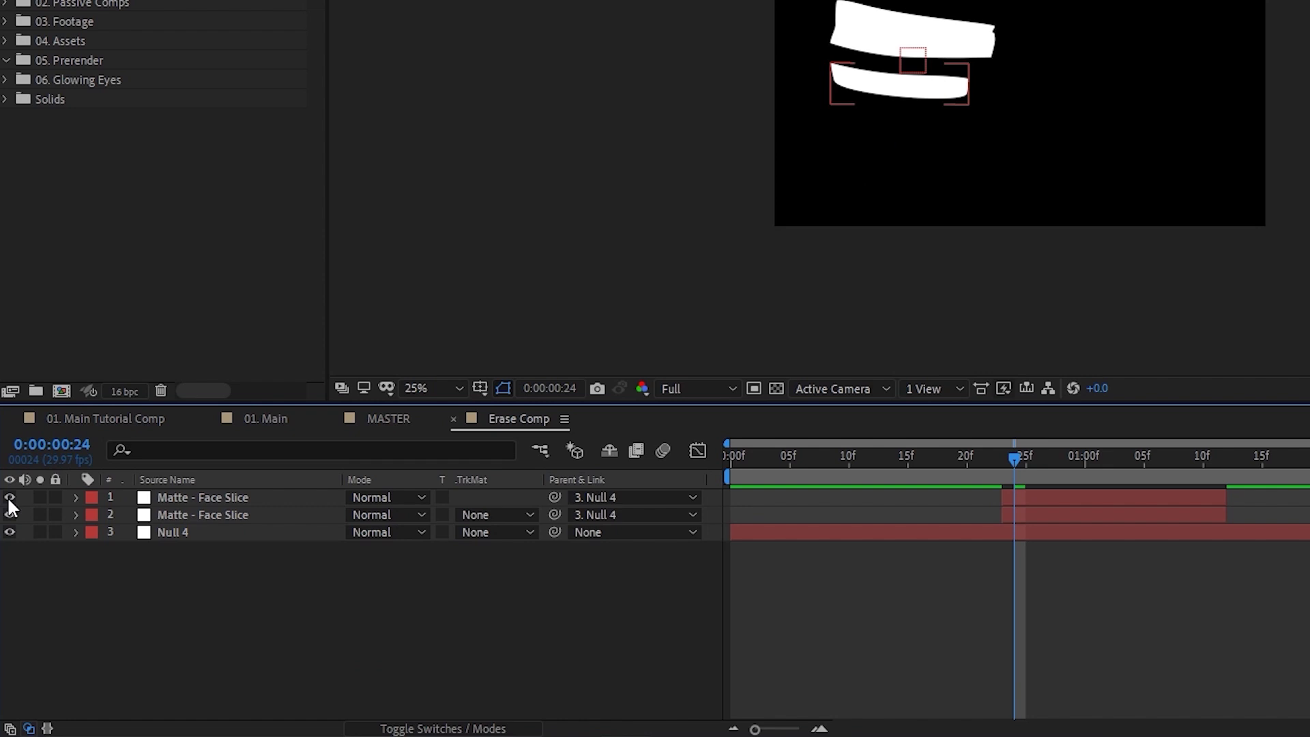
{"action": "scroll", "coordinate": [999, 66], "scroll_direction": "up", "scroll_amount": 2}
{"action": "key", "text": "space"}
{"action": "key", "text": "space"}
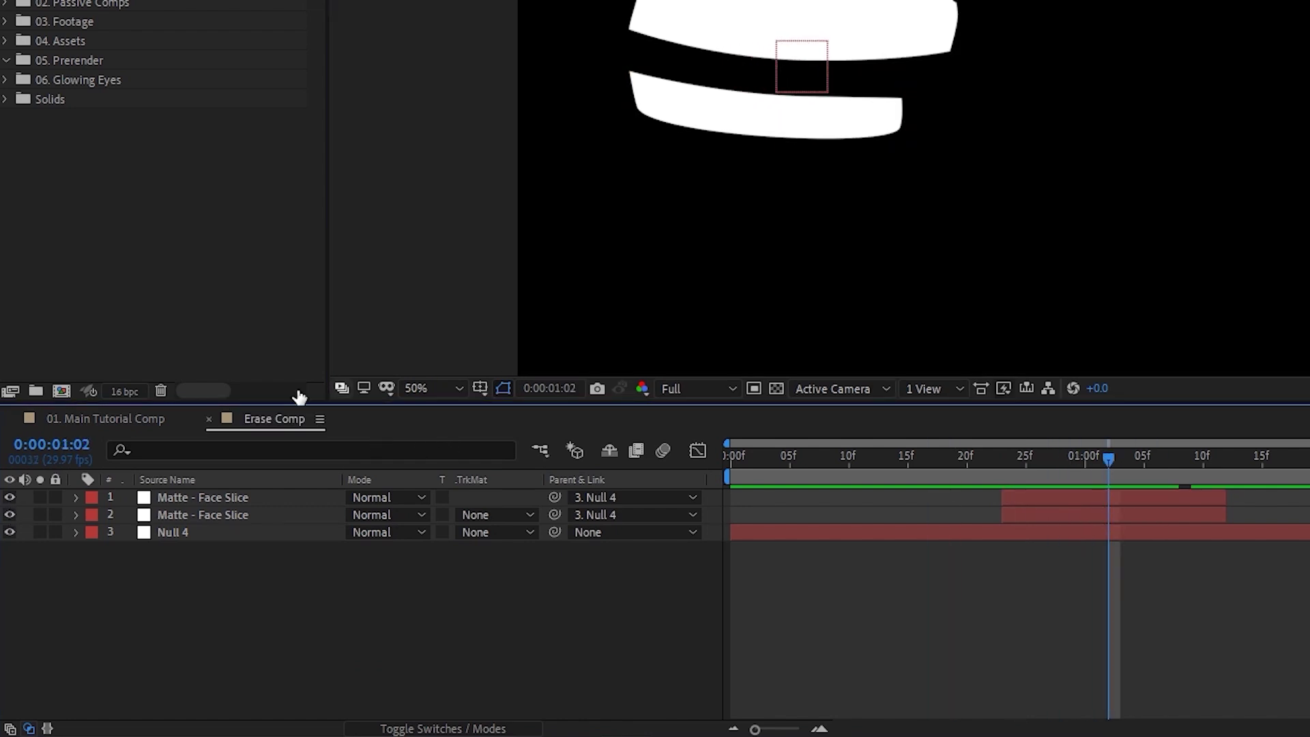
Step: In 01. Main Tutorial Comp, set the bottommost B&W Footage layer's track matte to Luma Inverted Matte "[Erase Comp]" at 0:00:00:23
{"action": "left_click", "coordinate": [146, 419]}
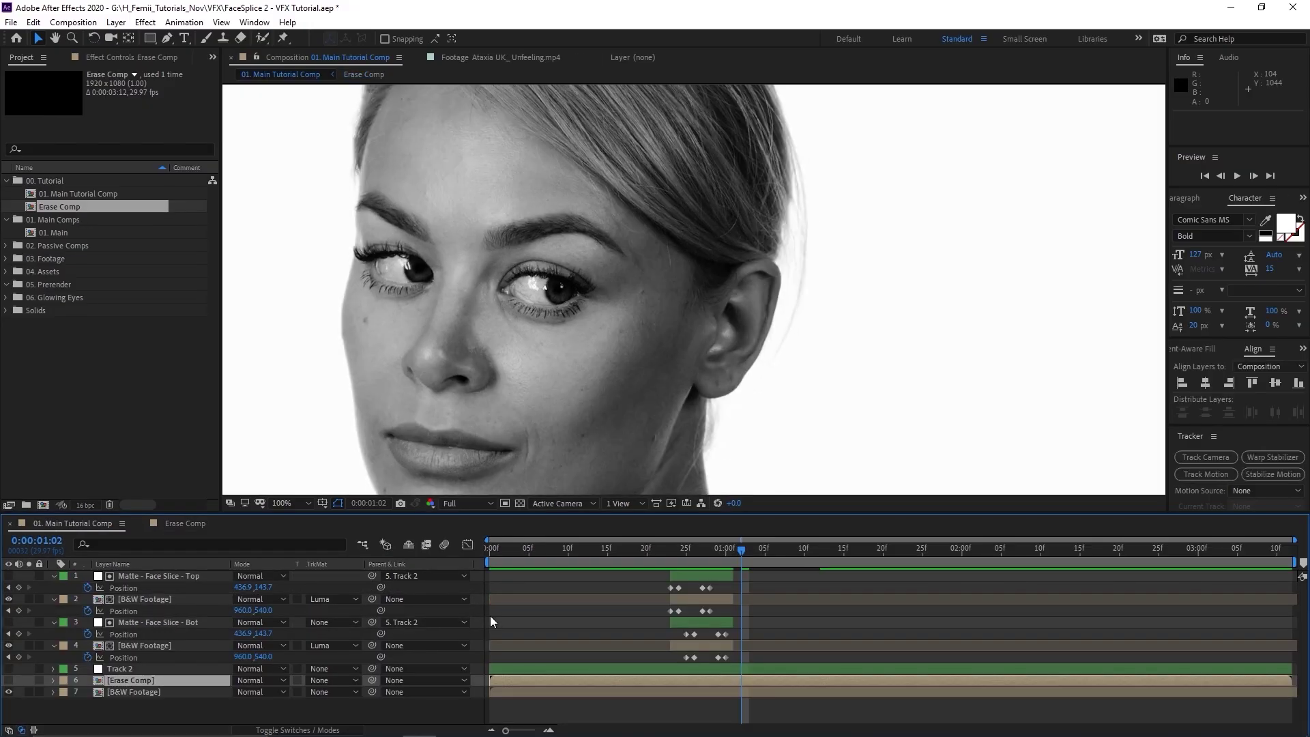
{"action": "left_click", "coordinate": [671, 552]}
{"action": "left_click", "coordinate": [144, 692]}
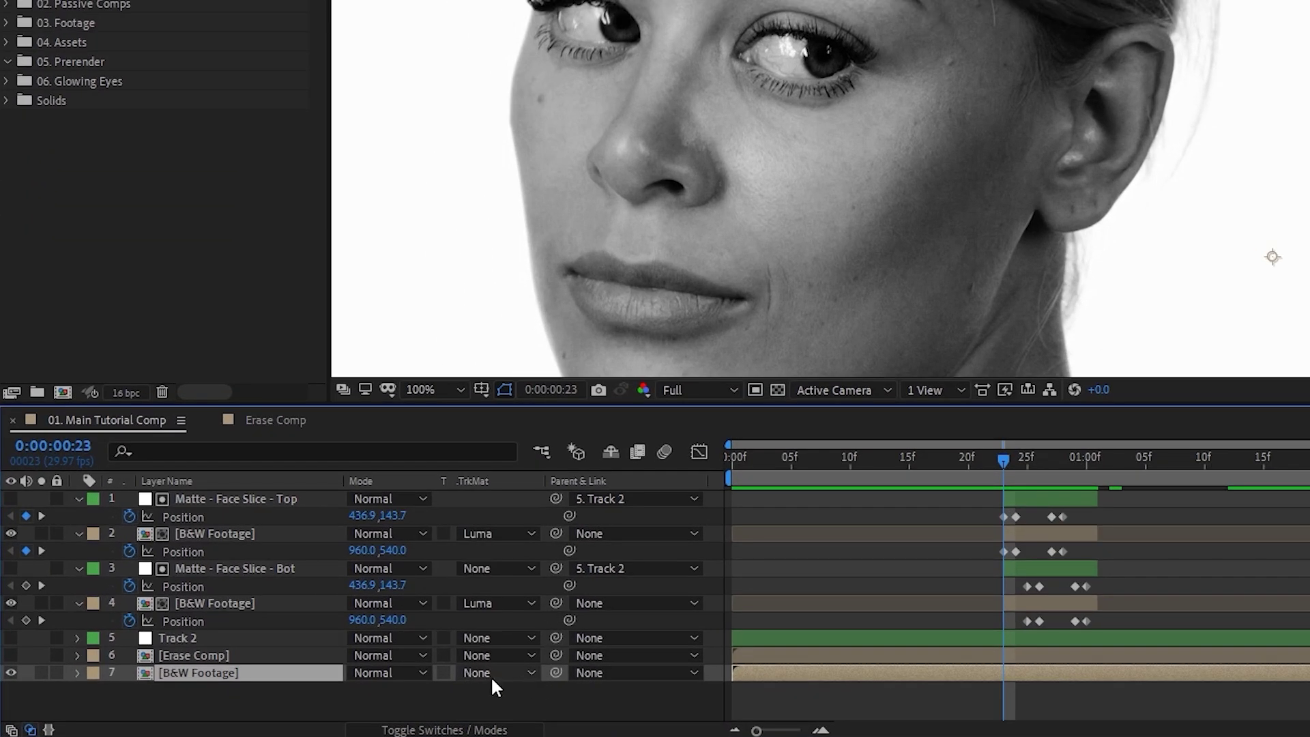
{"action": "left_click", "coordinate": [329, 692]}
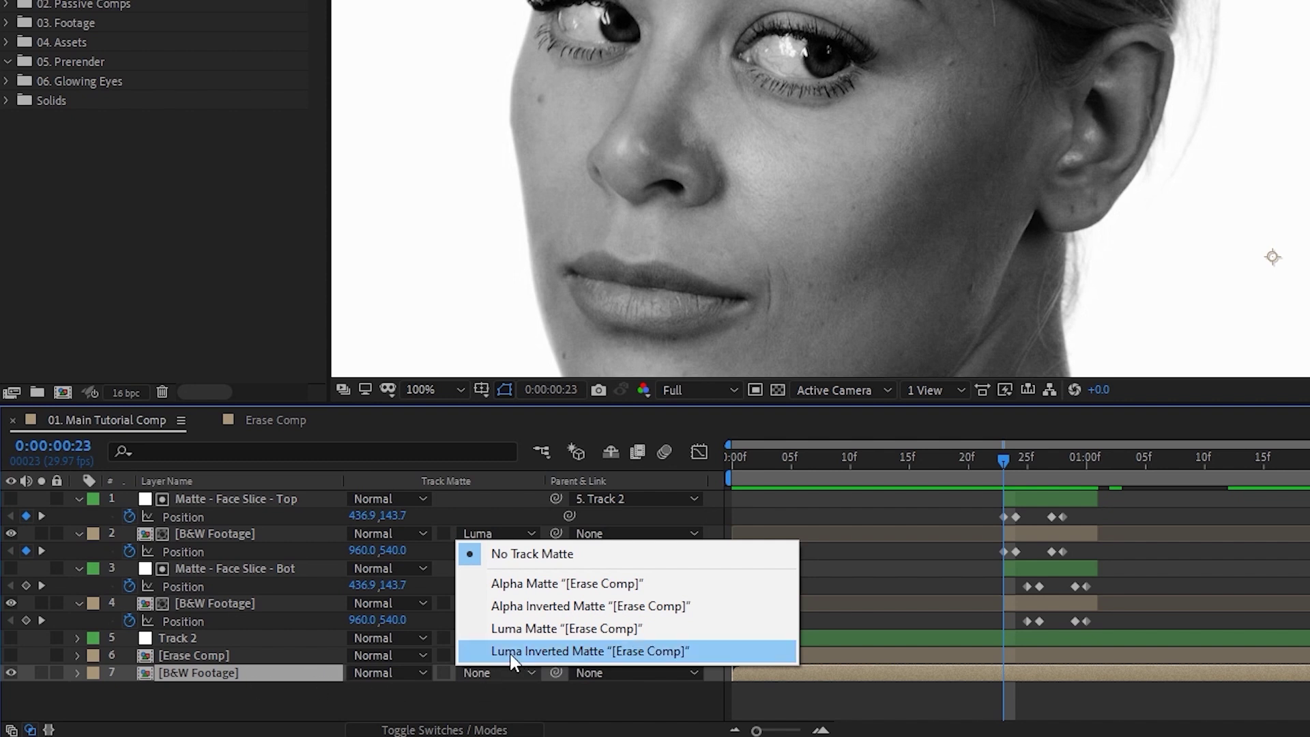
{"action": "left_click", "coordinate": [513, 652]}
{"action": "left_click_drag", "start_coordinate": [995, 214], "coordinate": [983, 174]}
{"action": "left_click_drag", "start_coordinate": [883, 183], "coordinate": [929, 207]}
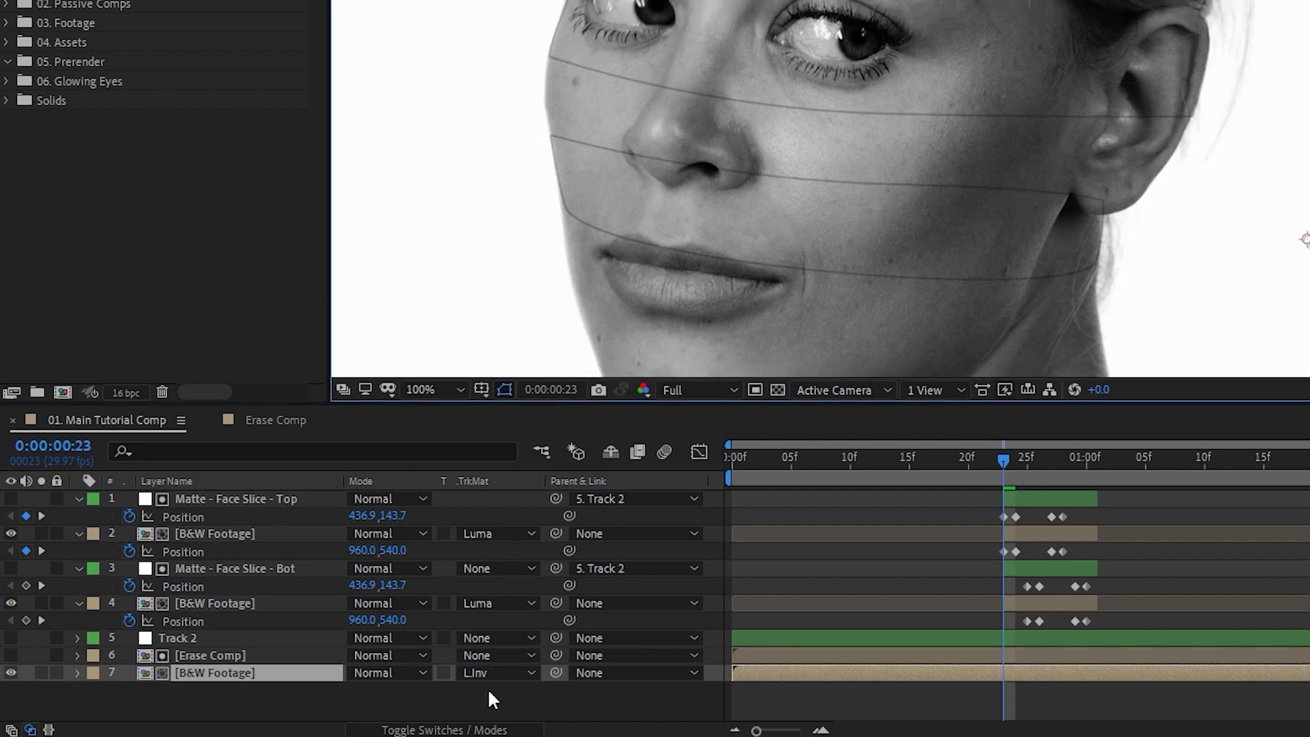
Step: Temporarily show and solo the Erase Comp layer to inspect its matte, restoring its hidden state
{"action": "left_click", "coordinate": [226, 656]}
{"action": "left_click", "coordinate": [11, 655]}
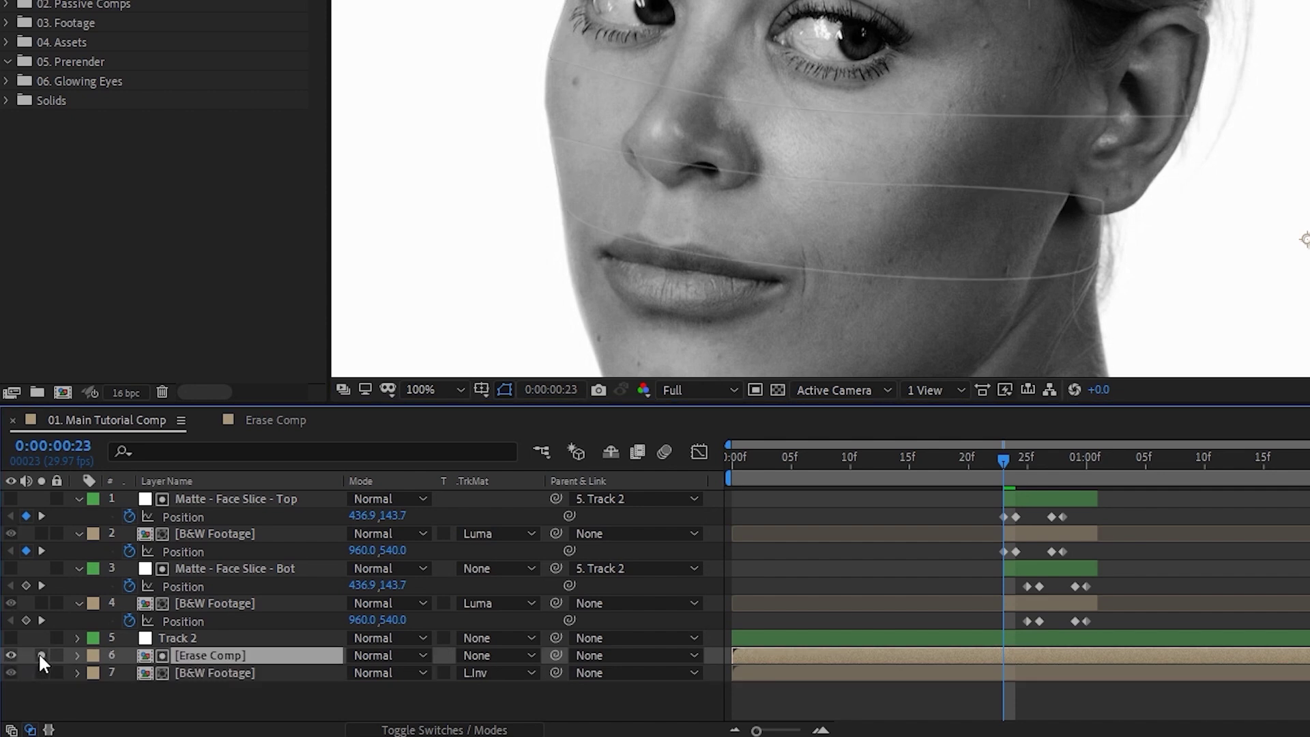
{"action": "left_click", "coordinate": [41, 655]}
{"action": "left_click", "coordinate": [39, 654]}
{"action": "left_click", "coordinate": [11, 655]}
Step: Draw a closed nine-point mask on the Erase Comp layer around the upper face slice at 0:00:00:25, from forehead to nose
{"action": "left_click_drag", "start_coordinate": [678, 550], "coordinate": [686, 552]}
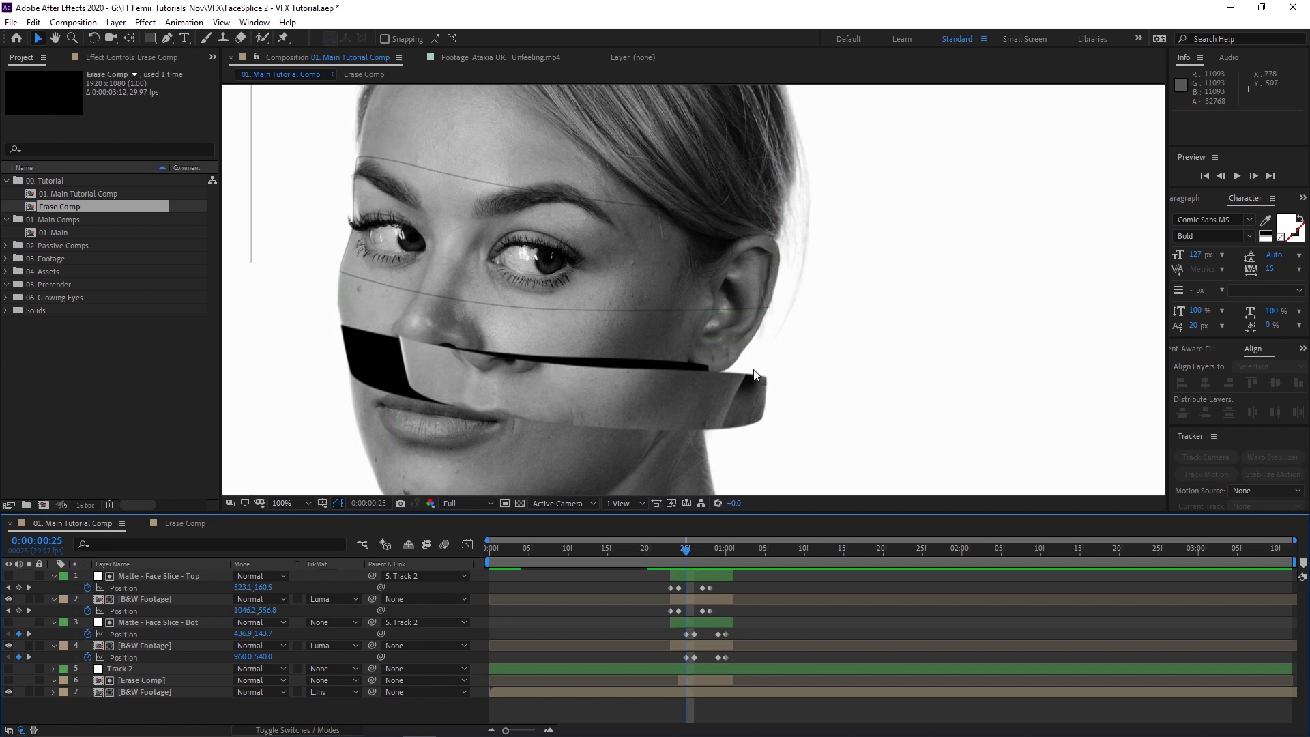
{"action": "left_click", "coordinate": [714, 681]}
{"action": "left_click", "coordinate": [166, 38]}
{"action": "left_click", "coordinate": [329, 286]}
{"action": "left_click_drag", "start_coordinate": [479, 328], "coordinate": [547, 333]}
{"action": "left_click_drag", "start_coordinate": [776, 348], "coordinate": [808, 332]}
{"action": "left_click", "coordinate": [813, 314]}
{"action": "left_click", "coordinate": [822, 186]}
{"action": "left_click", "coordinate": [655, 179]}
{"action": "left_click", "coordinate": [474, 155]}
{"action": "left_click", "coordinate": [390, 144]}
{"action": "left_click", "coordinate": [347, 143]}
{"action": "left_click", "coordinate": [329, 286]}
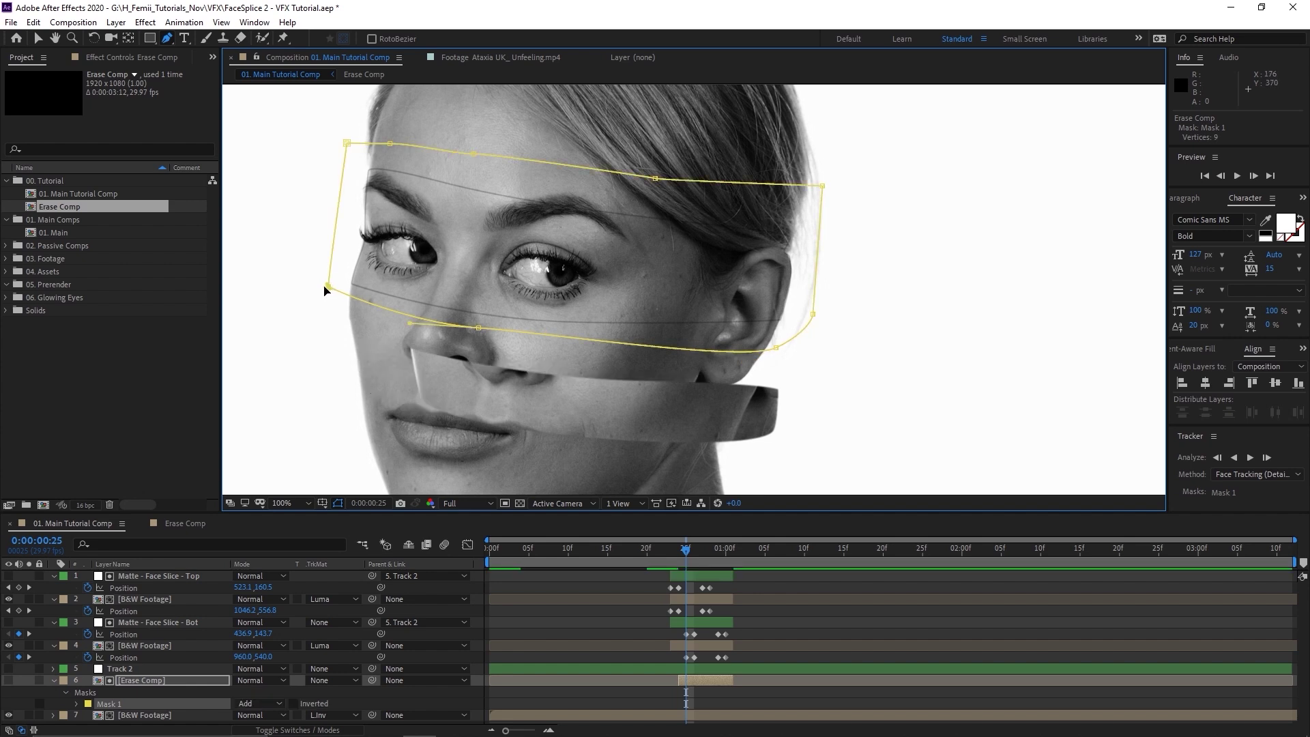
Step: Set the Erase Comp layer's mask to Subtract and add a Mask Path keyframe at 0:00:00:25
{"action": "left_click", "coordinate": [259, 703]}
{"action": "left_click", "coordinate": [272, 629]}
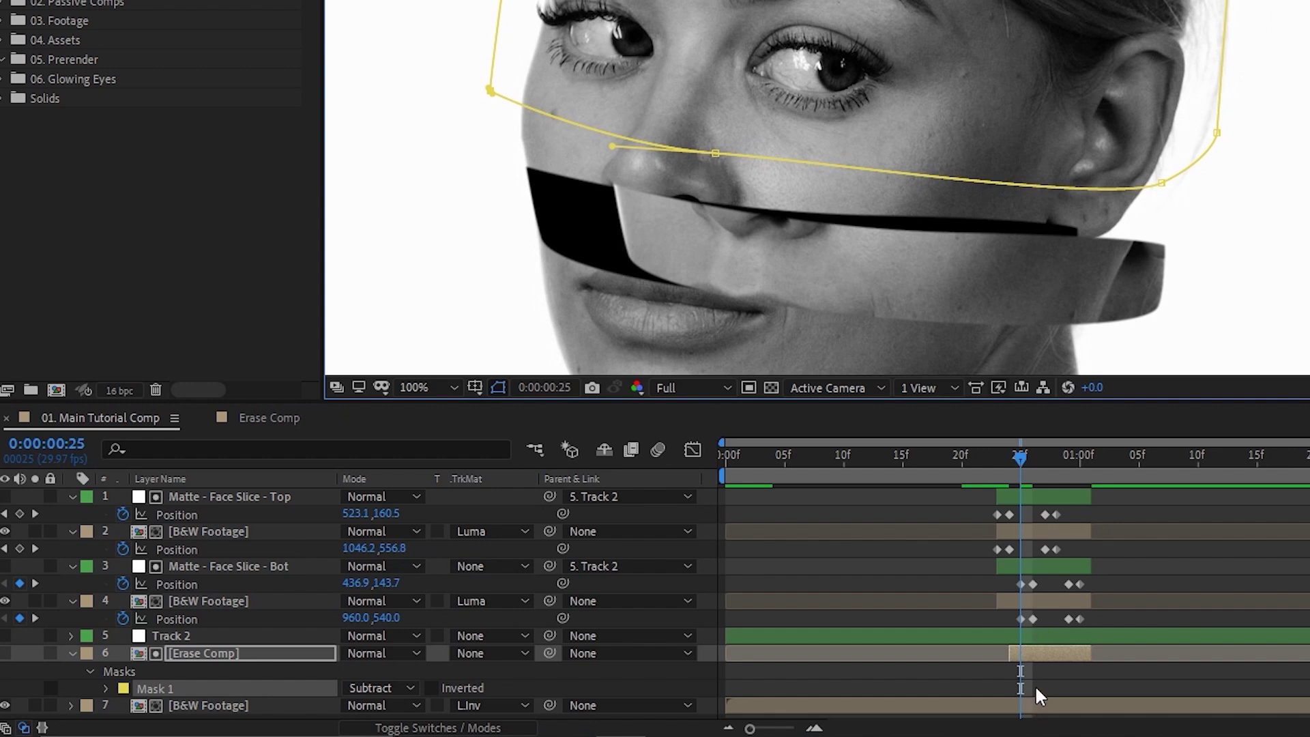
{"action": "key", "text": "m"}
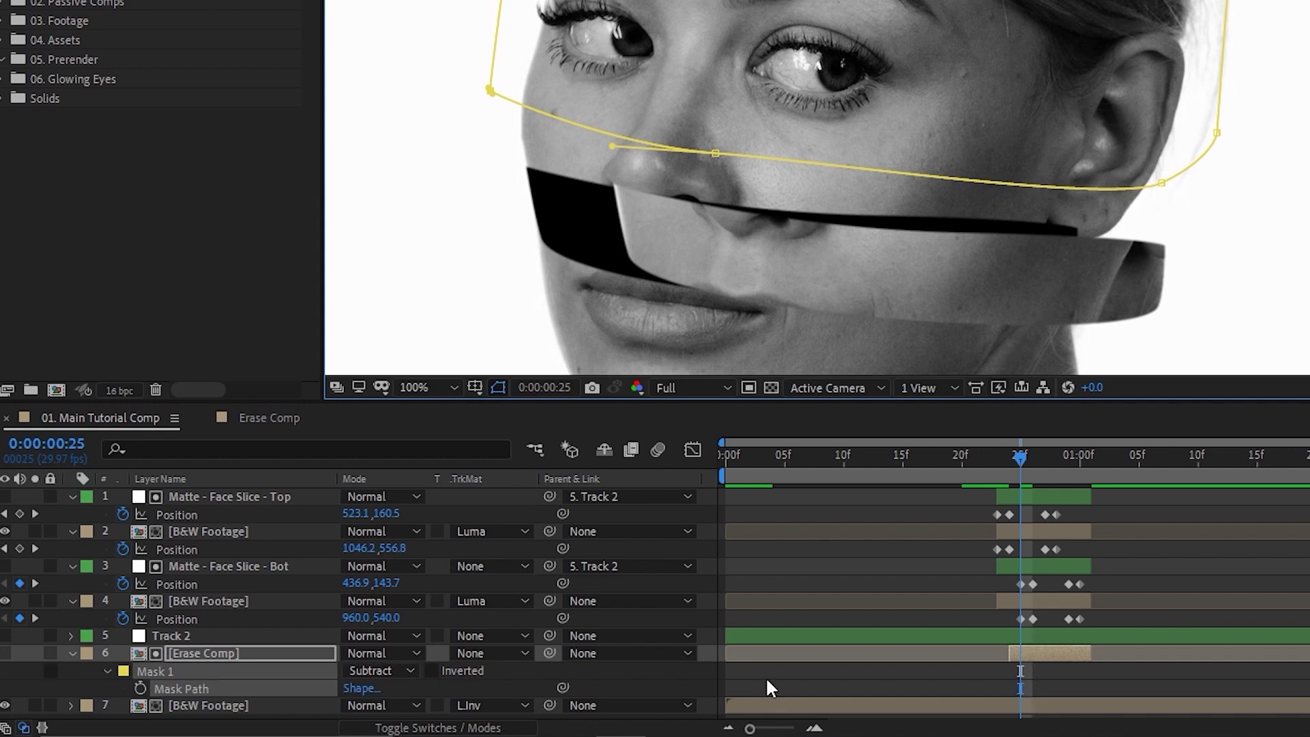
{"action": "left_click", "coordinate": [142, 688]}
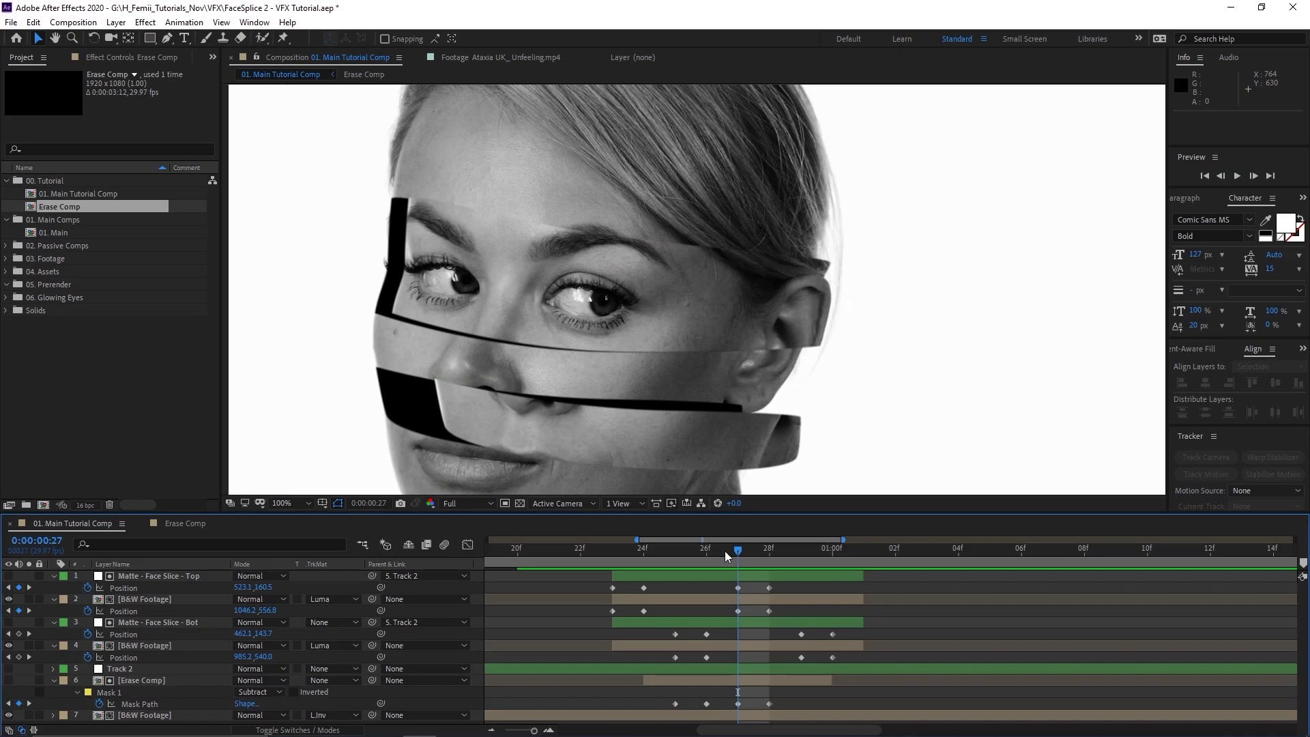
{"action": "left_click_drag", "start_coordinate": [725, 551], "coordinate": [769, 554]}
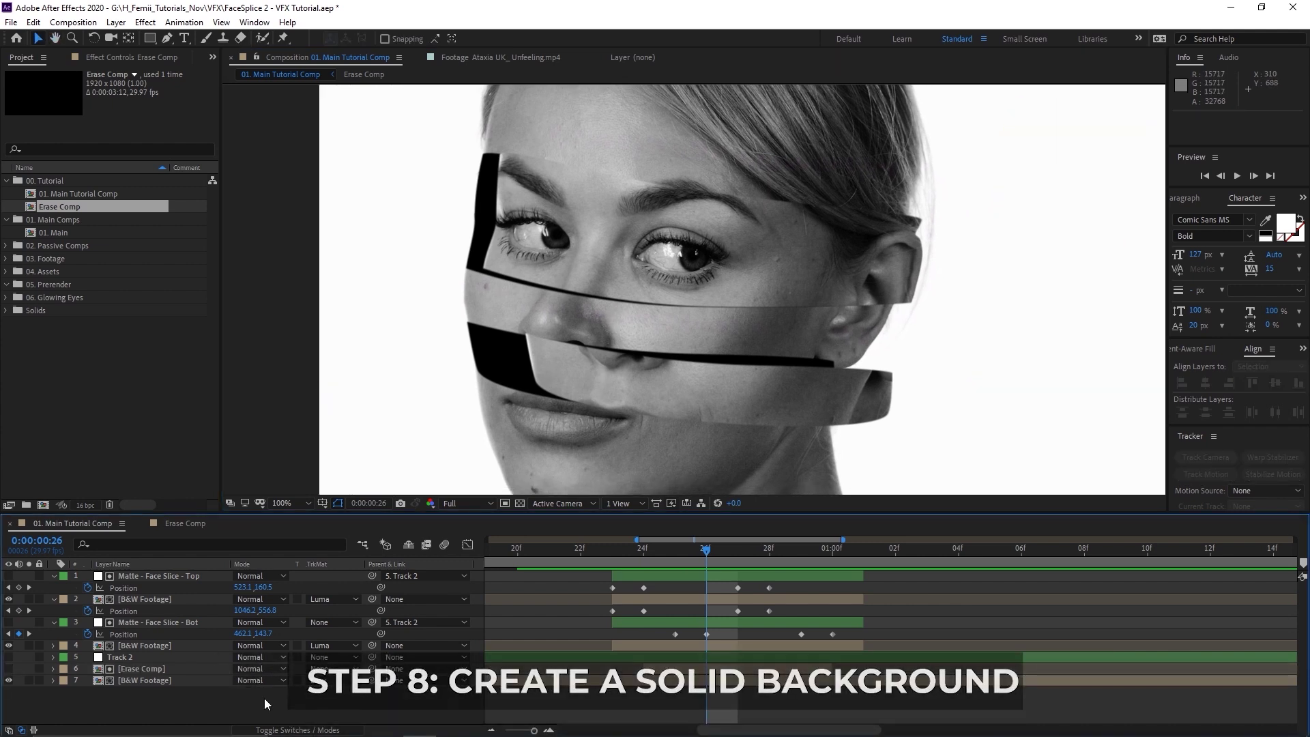
Step: Create a 1920 x 1080 solid coloured with the footage's sampled white background and place it beneath all layers
{"action": "key", "text": "ctrl+y"}
{"action": "left_click", "coordinate": [363, 499]}
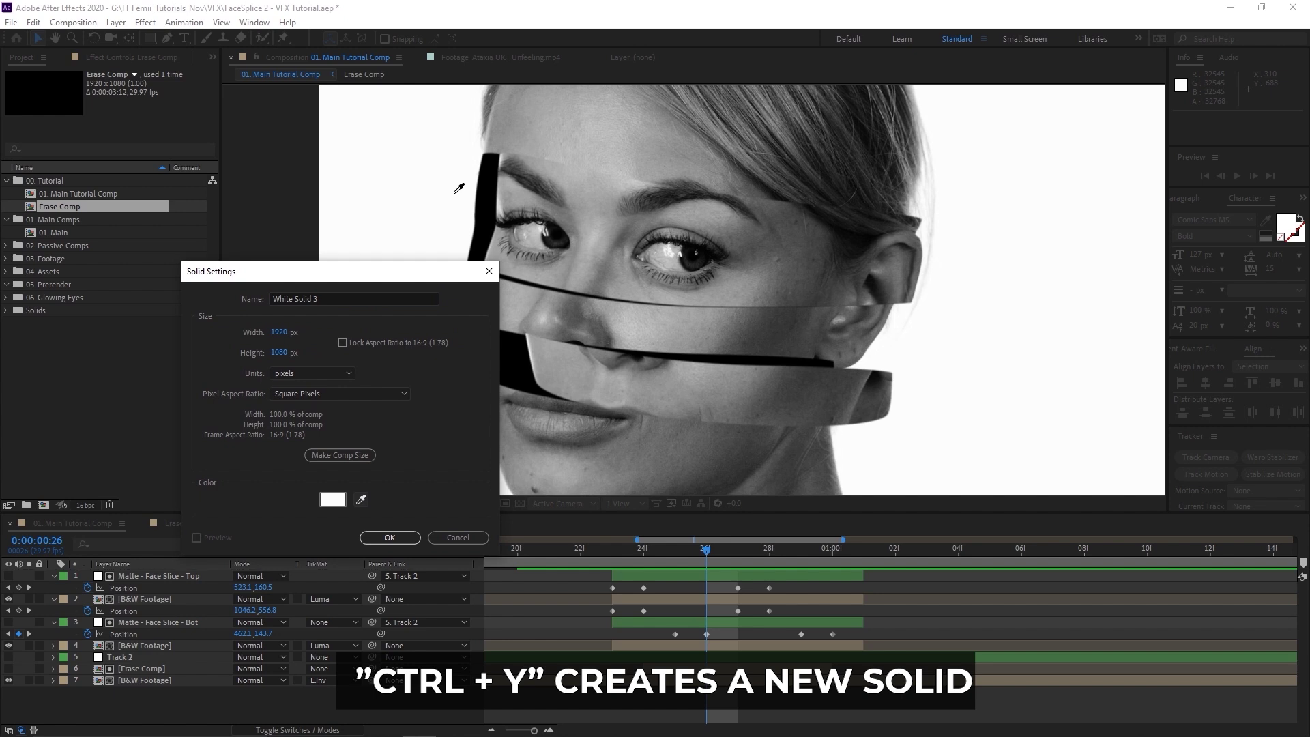
{"action": "left_click", "coordinate": [443, 191]}
{"action": "left_click", "coordinate": [418, 536]}
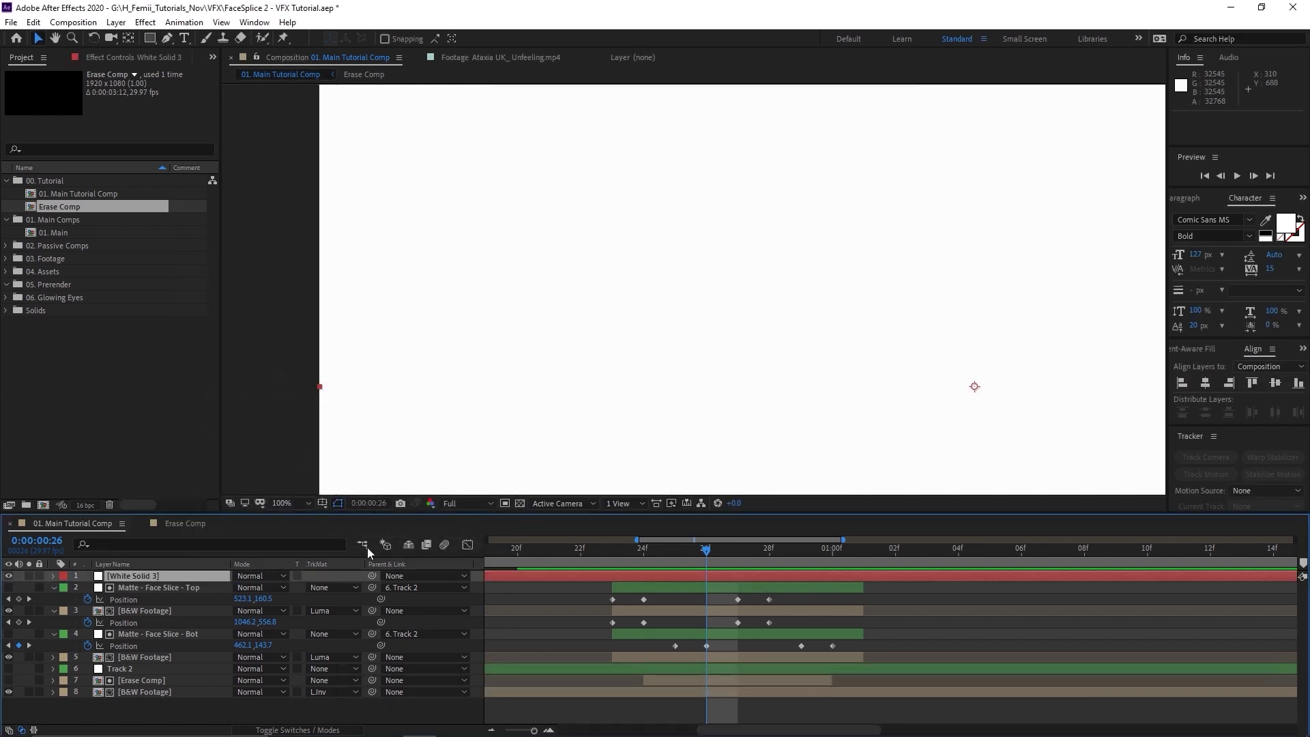
{"action": "left_click_drag", "start_coordinate": [191, 577], "coordinate": [196, 703]}
Step: In the Erase Comp, adjust the left edge of the upper Matte - Face Slice mask at 0:00:00:26 and 0:00:01:01
{"action": "left_click_drag", "start_coordinate": [682, 355], "coordinate": [652, 392]}
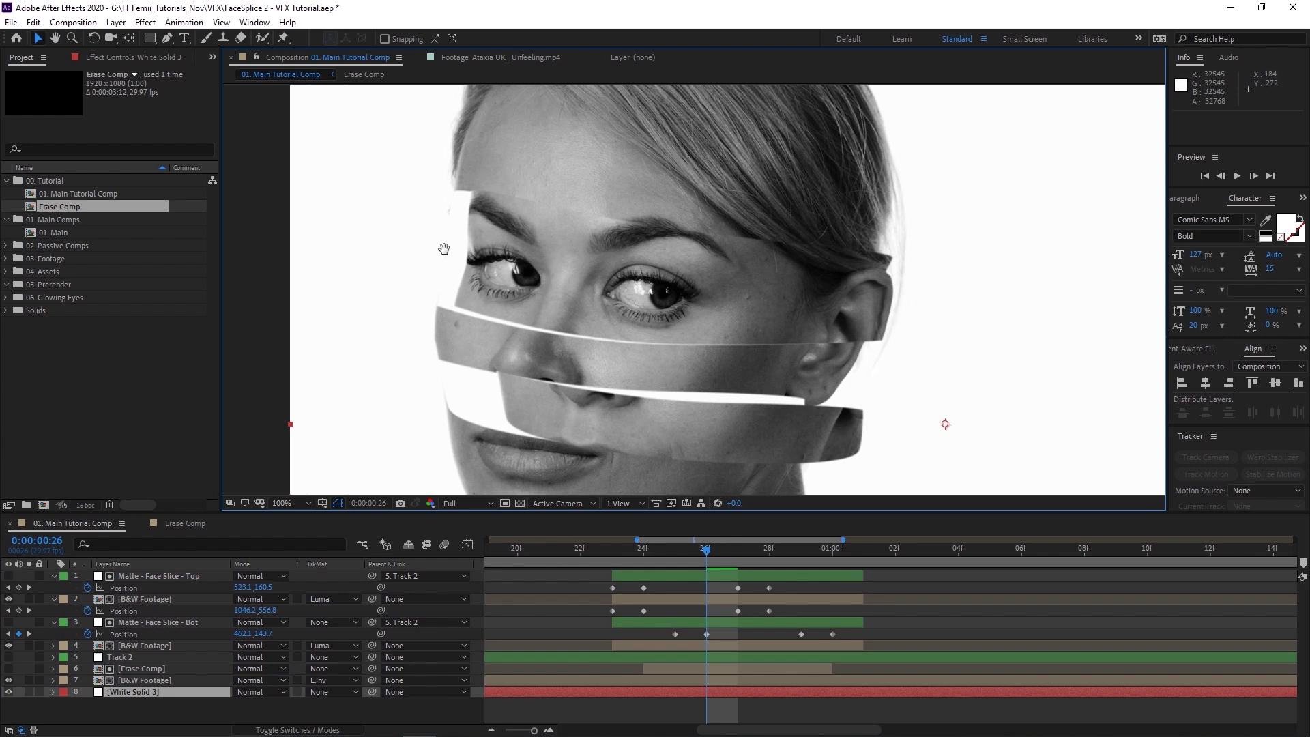
{"action": "left_click_drag", "start_coordinate": [447, 233], "coordinate": [532, 250]}
{"action": "scroll", "coordinate": [539, 252], "scroll_direction": "up", "scroll_amount": 2}
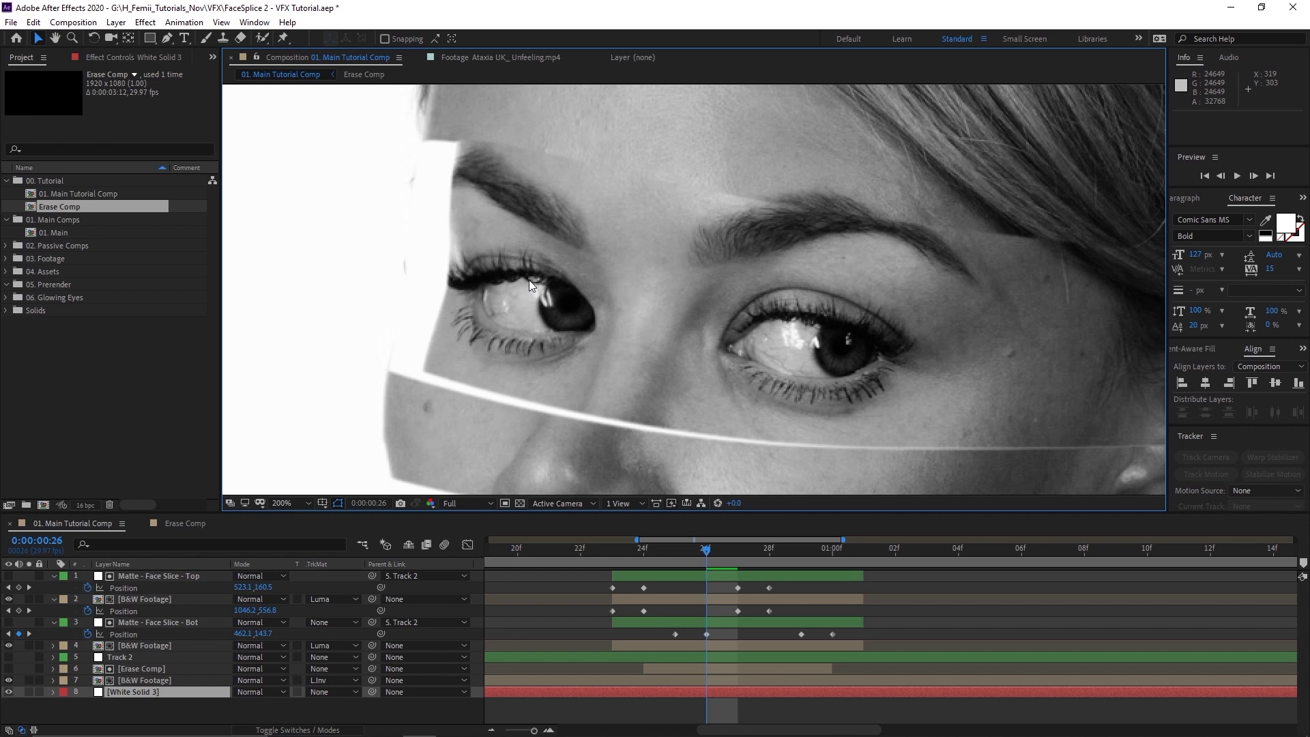
{"action": "scroll", "coordinate": [538, 282], "scroll_direction": "down", "scroll_amount": 1}
{"action": "left_click_drag", "start_coordinate": [650, 308], "coordinate": [588, 284]}
{"action": "key", "text": "v"}
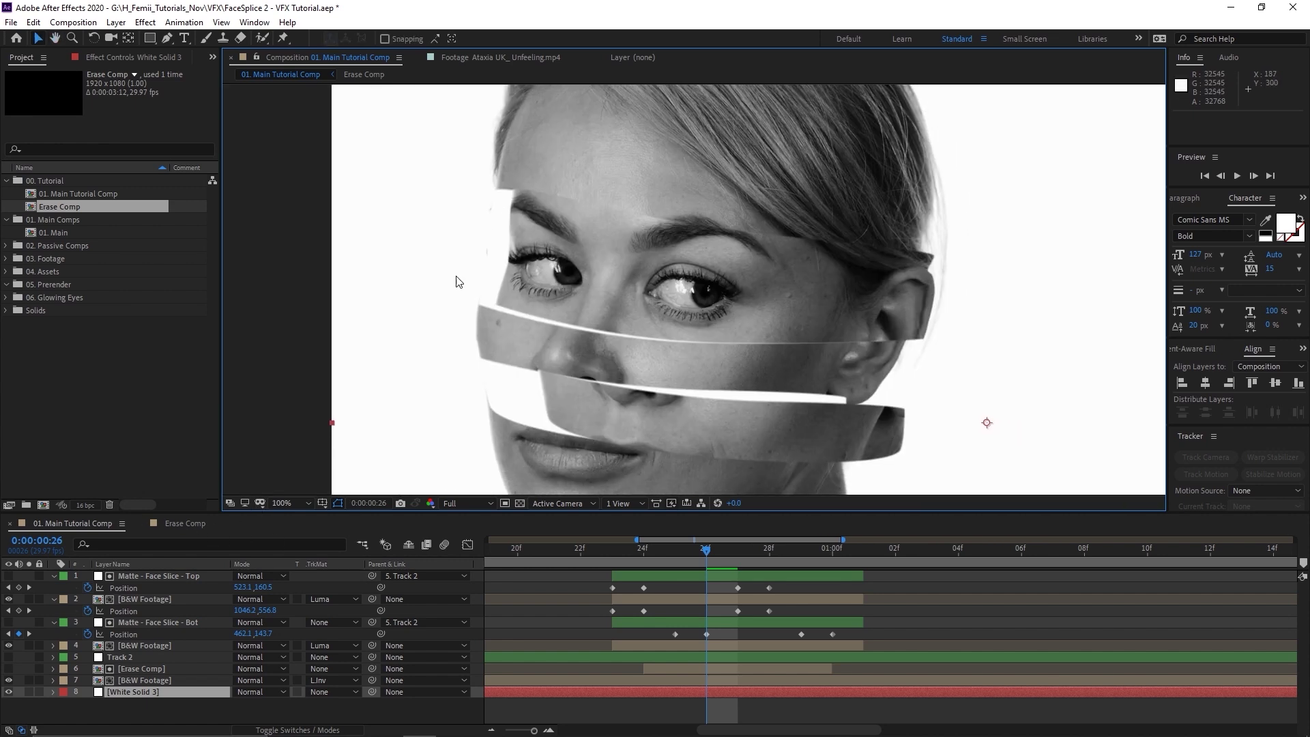
{"action": "left_click", "coordinate": [185, 524]}
{"action": "left_click_drag", "start_coordinate": [469, 264], "coordinate": [439, 262]}
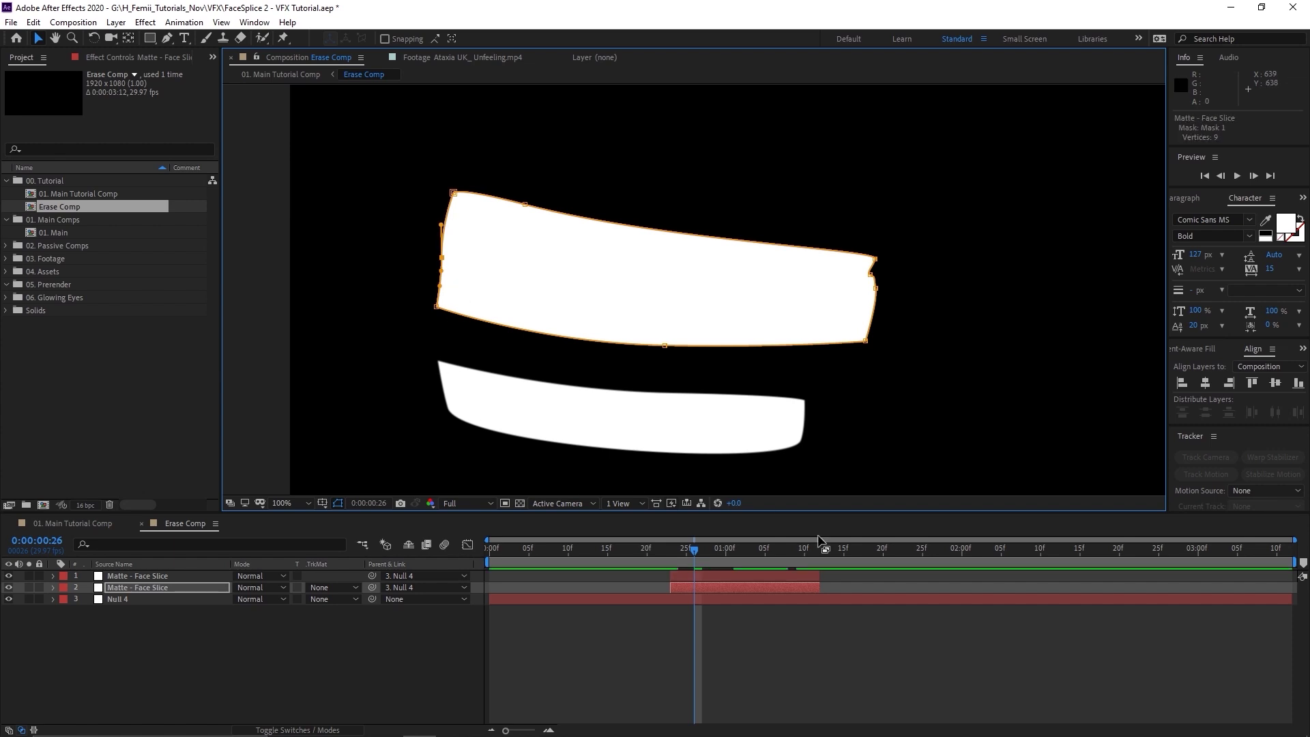
{"action": "key", "text": "u"}
{"action": "left_click", "coordinate": [733, 554]}
{"action": "left_click", "coordinate": [440, 259]}
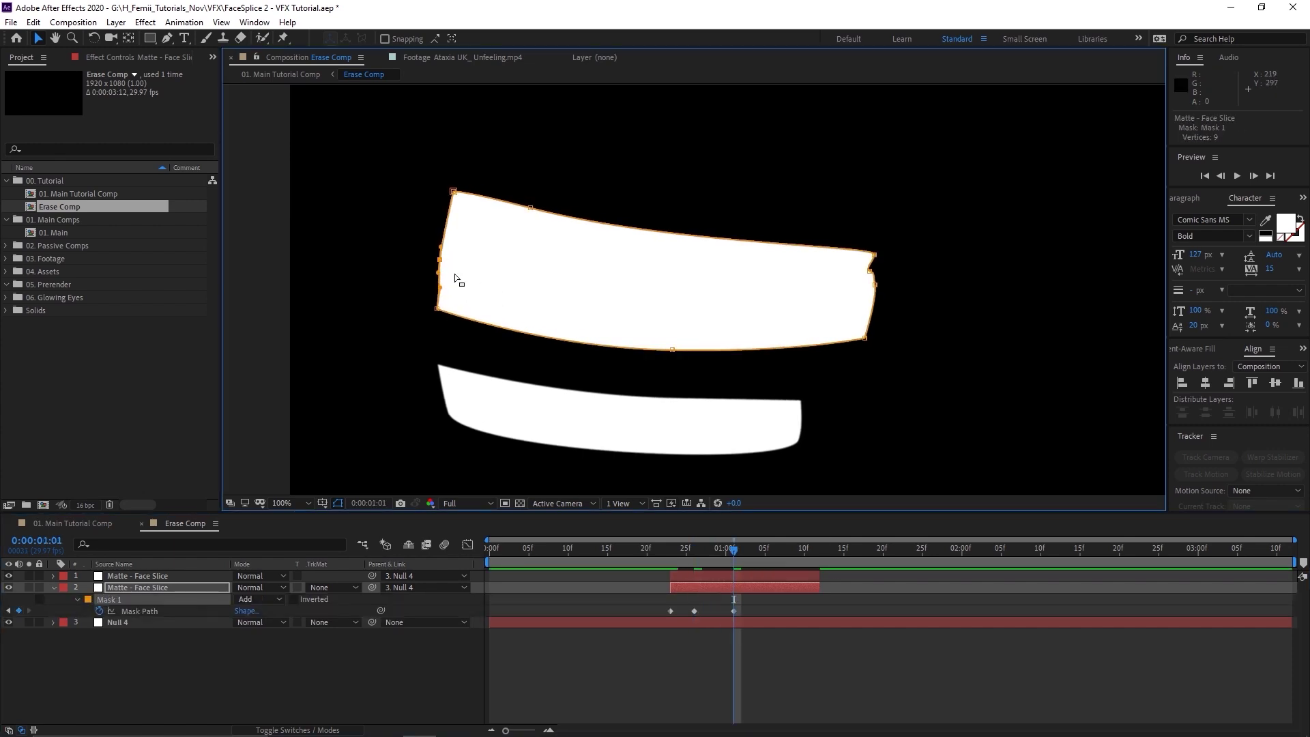
{"action": "left_click", "coordinate": [671, 548]}
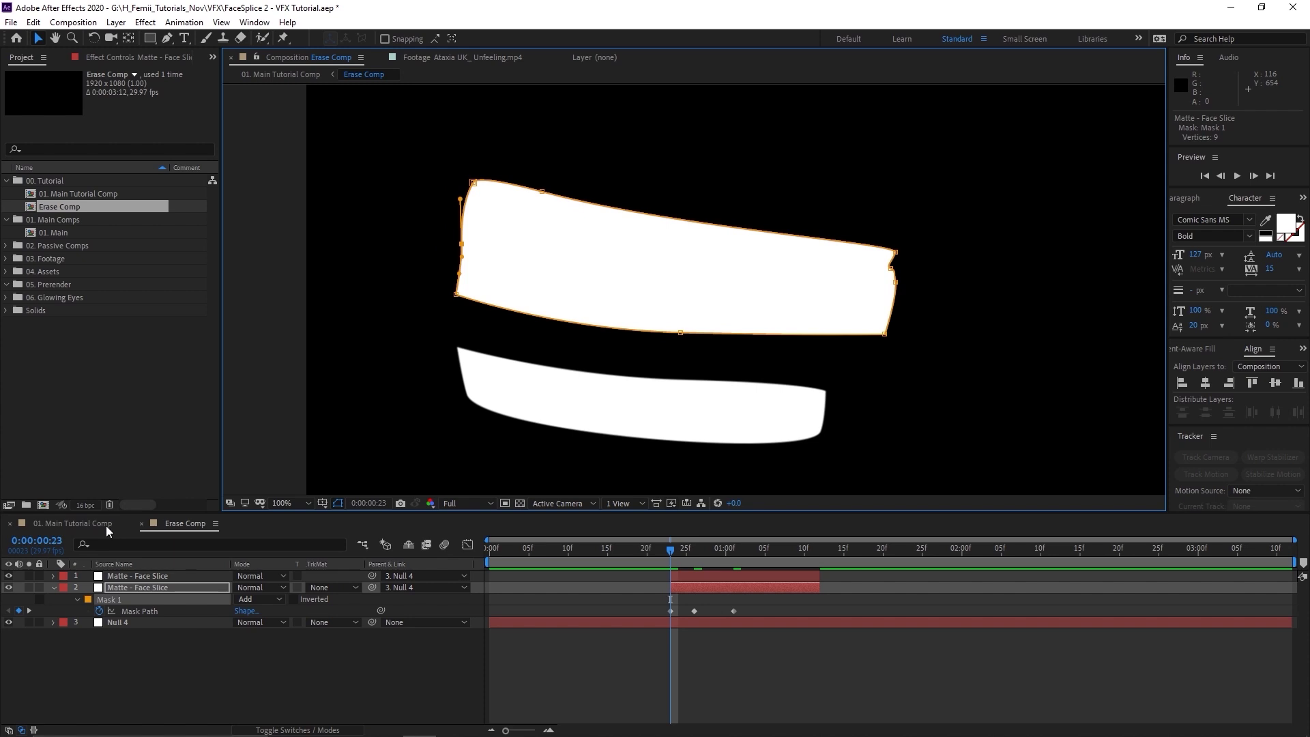
Step: Check the slice edges in the main comp at 0:00:00:27 against the matte shapes in the Erase Comp
{"action": "left_click", "coordinate": [103, 525]}
{"action": "left_click", "coordinate": [743, 554]}
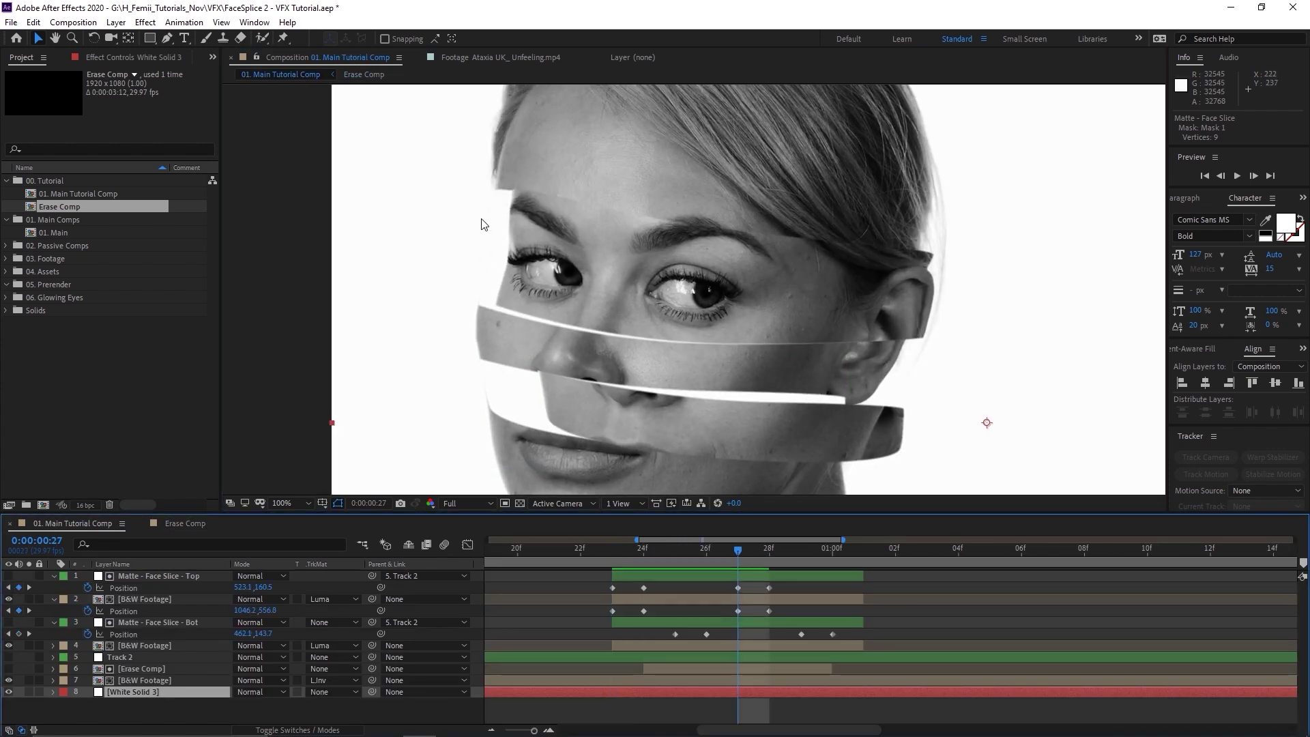
{"action": "left_click_drag", "start_coordinate": [812, 310], "coordinate": [746, 301]}
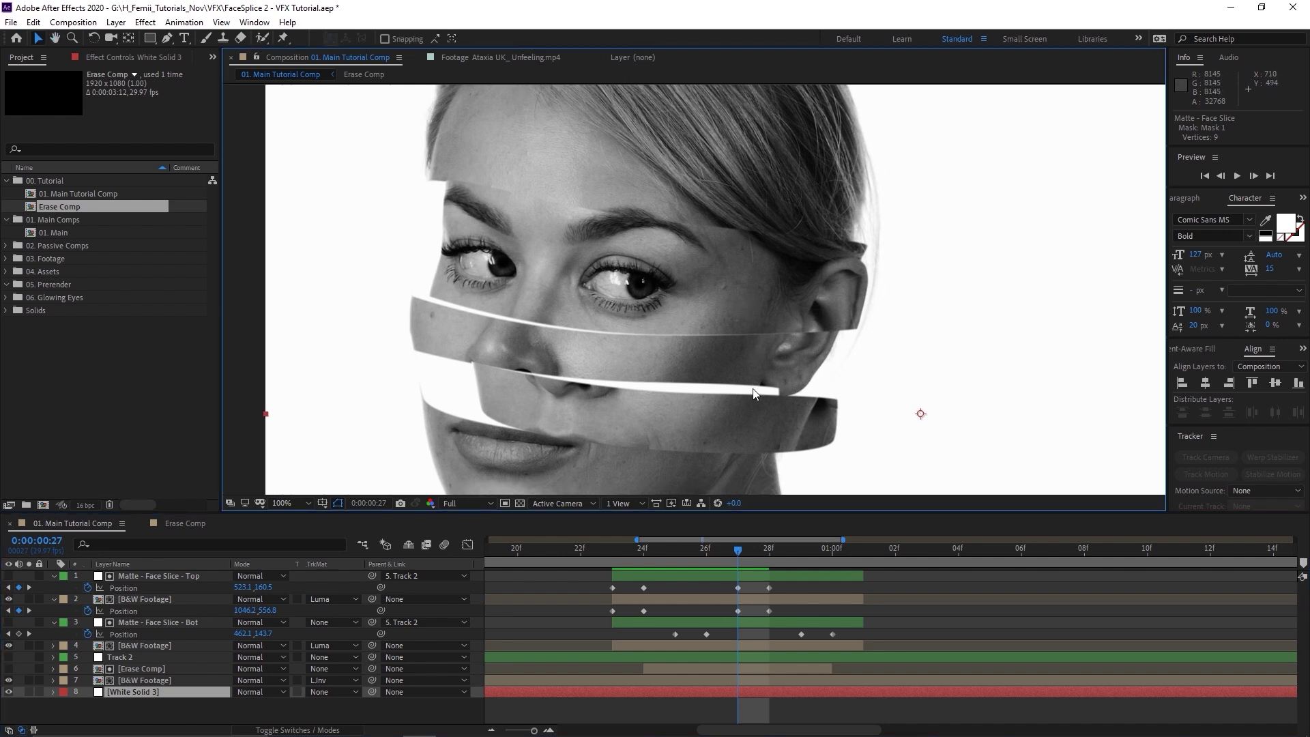
{"action": "left_click", "coordinate": [179, 523]}
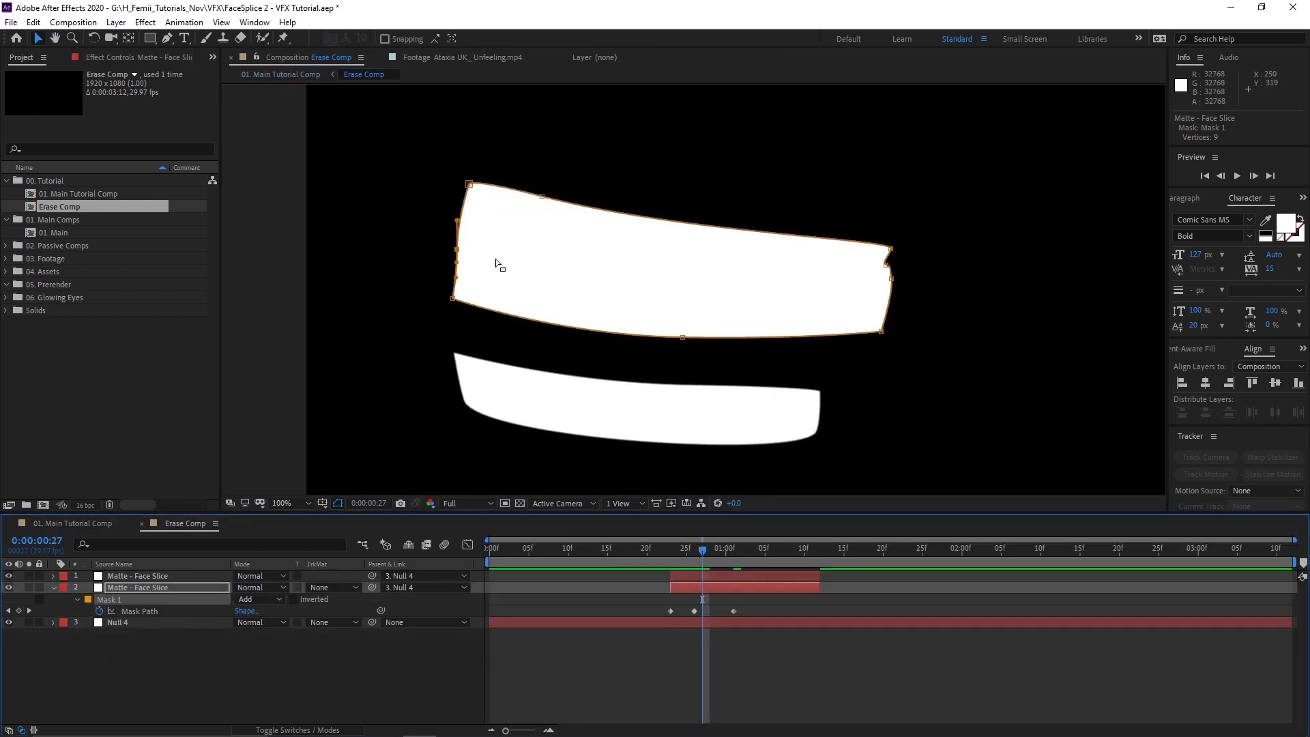
{"action": "left_click", "coordinate": [107, 526]}
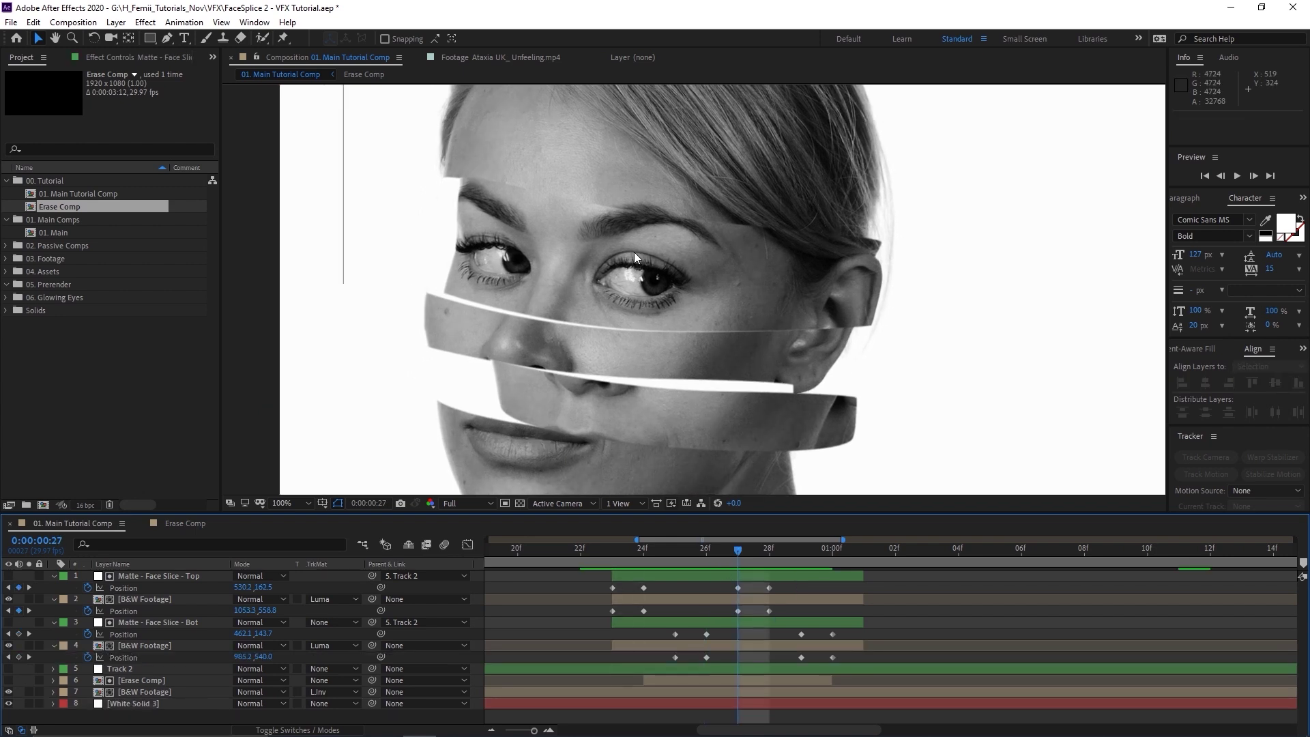
Step: Select the lower face slice's matte layer and its B&W Footage copy
{"action": "left_click", "coordinate": [696, 436]}
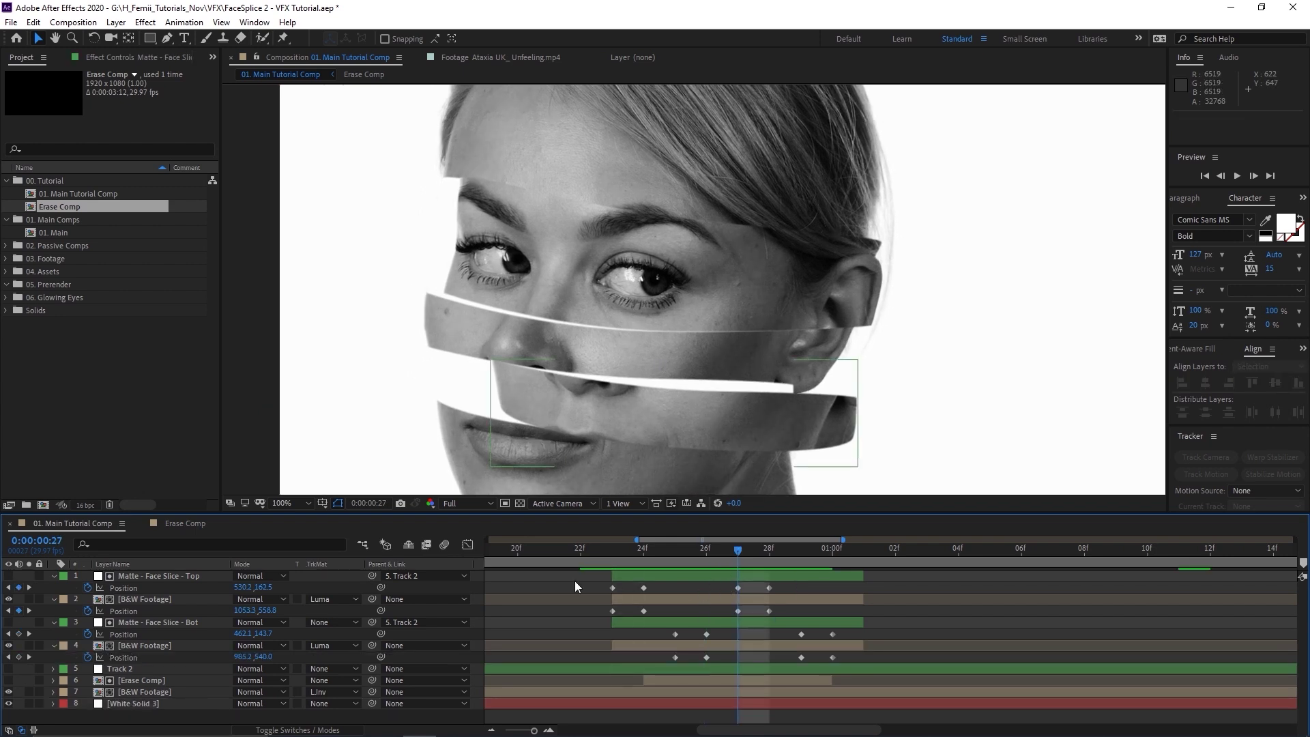
{"action": "left_click", "coordinate": [172, 576]}
{"action": "left_click", "coordinate": [172, 598], "text": "shift"}
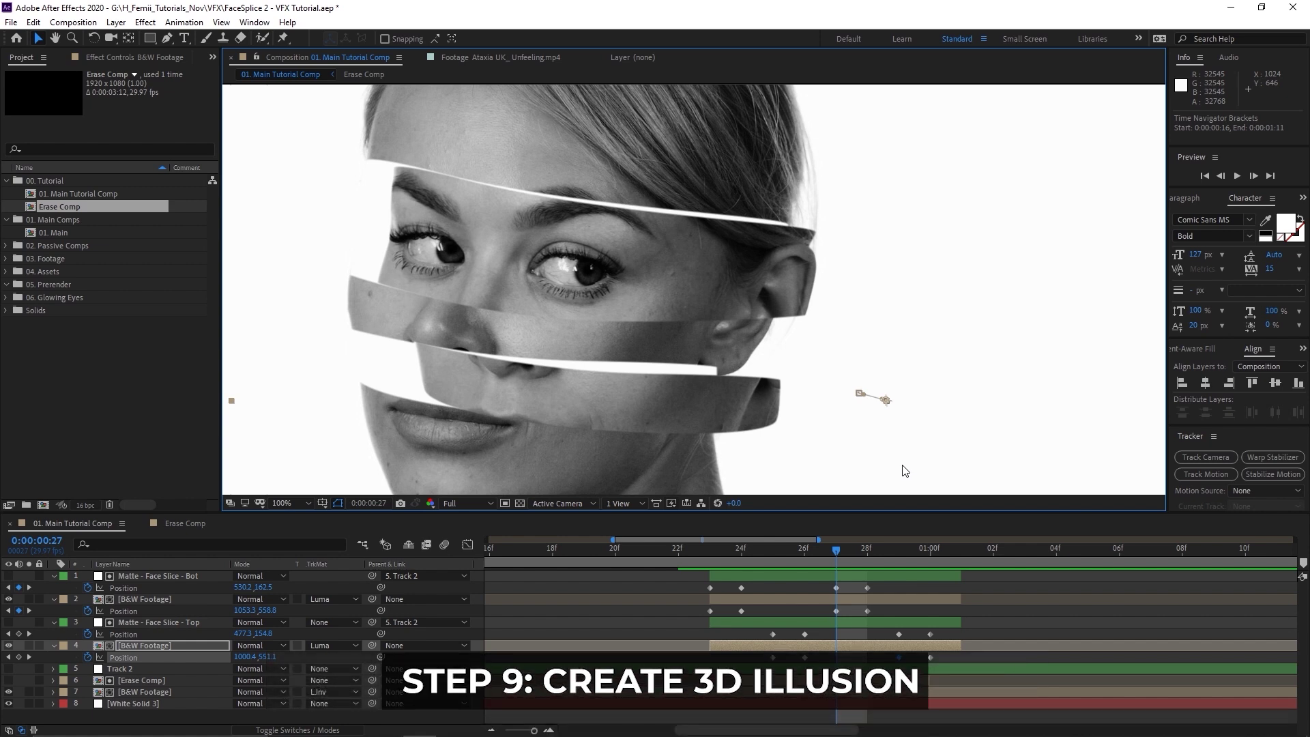
Step: Examine the edges and gaps of the shifted slices at 0:00:00:27 and open the 01. Main comp for comparison
{"action": "left_click_drag", "start_coordinate": [622, 347], "coordinate": [751, 339]}
{"action": "left_click_drag", "start_coordinate": [610, 353], "coordinate": [553, 318]}
{"action": "key", "text": "v"}
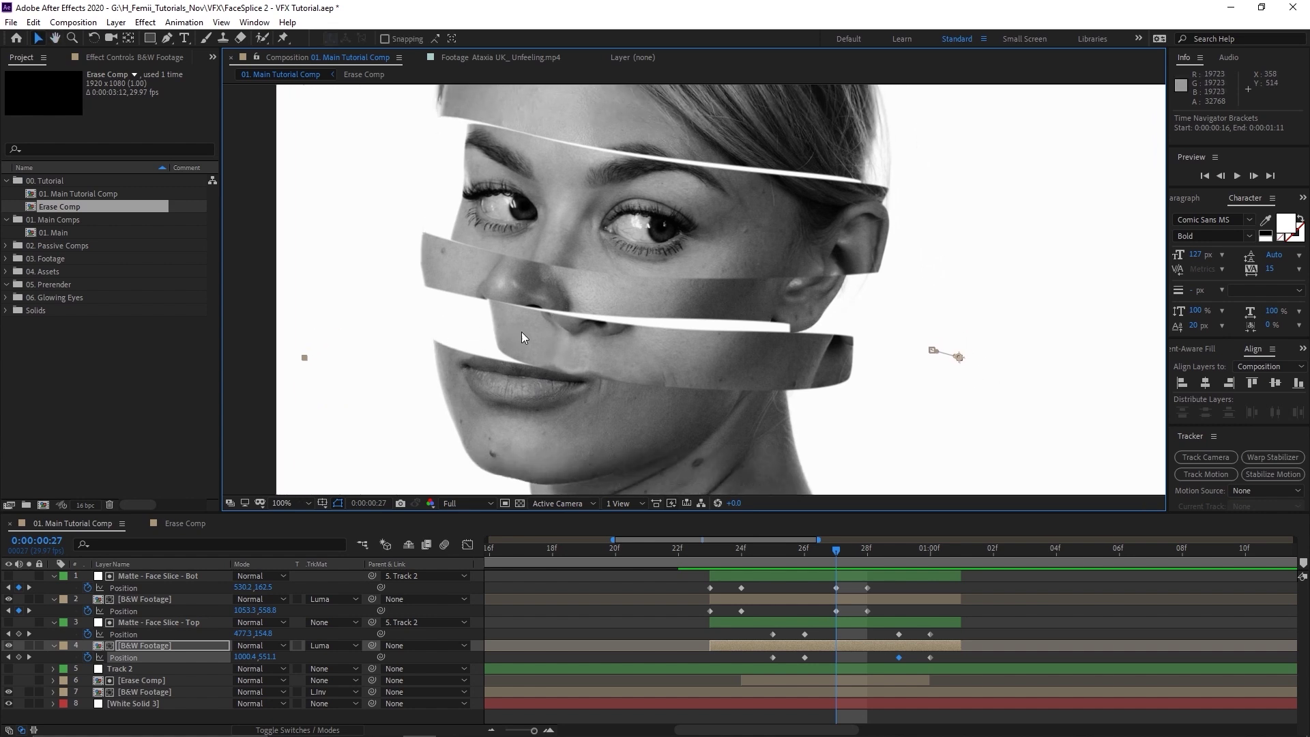
{"action": "left_click_drag", "start_coordinate": [667, 349], "coordinate": [597, 356]}
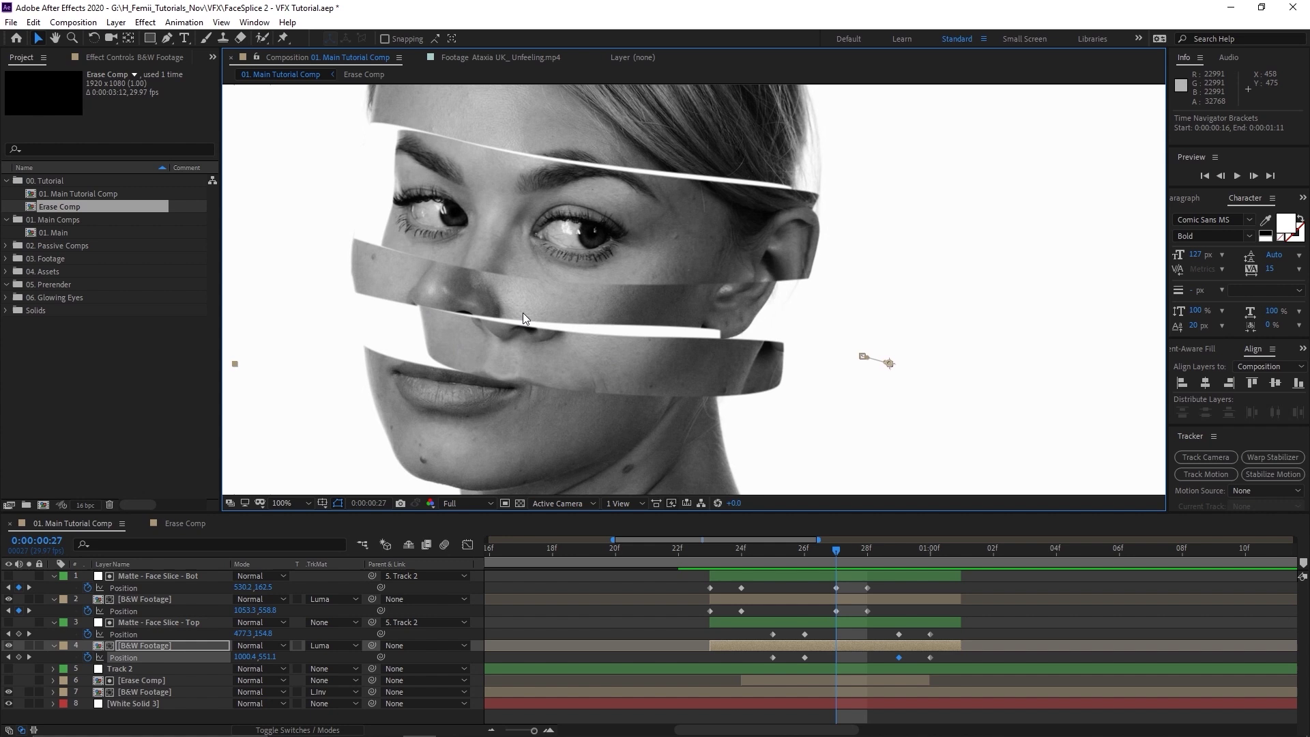
{"action": "left_click_drag", "start_coordinate": [599, 304], "coordinate": [605, 329]}
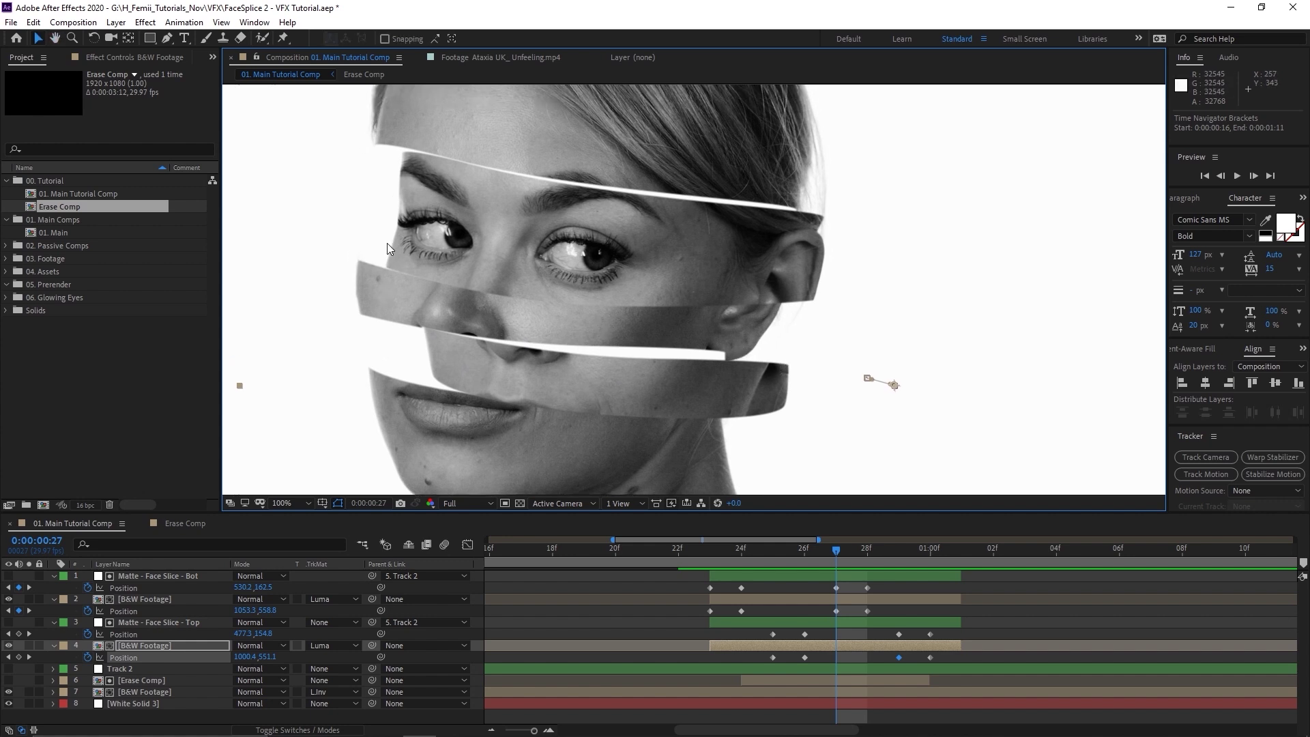
{"action": "scroll", "coordinate": [408, 244], "scroll_direction": "up", "scroll_amount": 3}
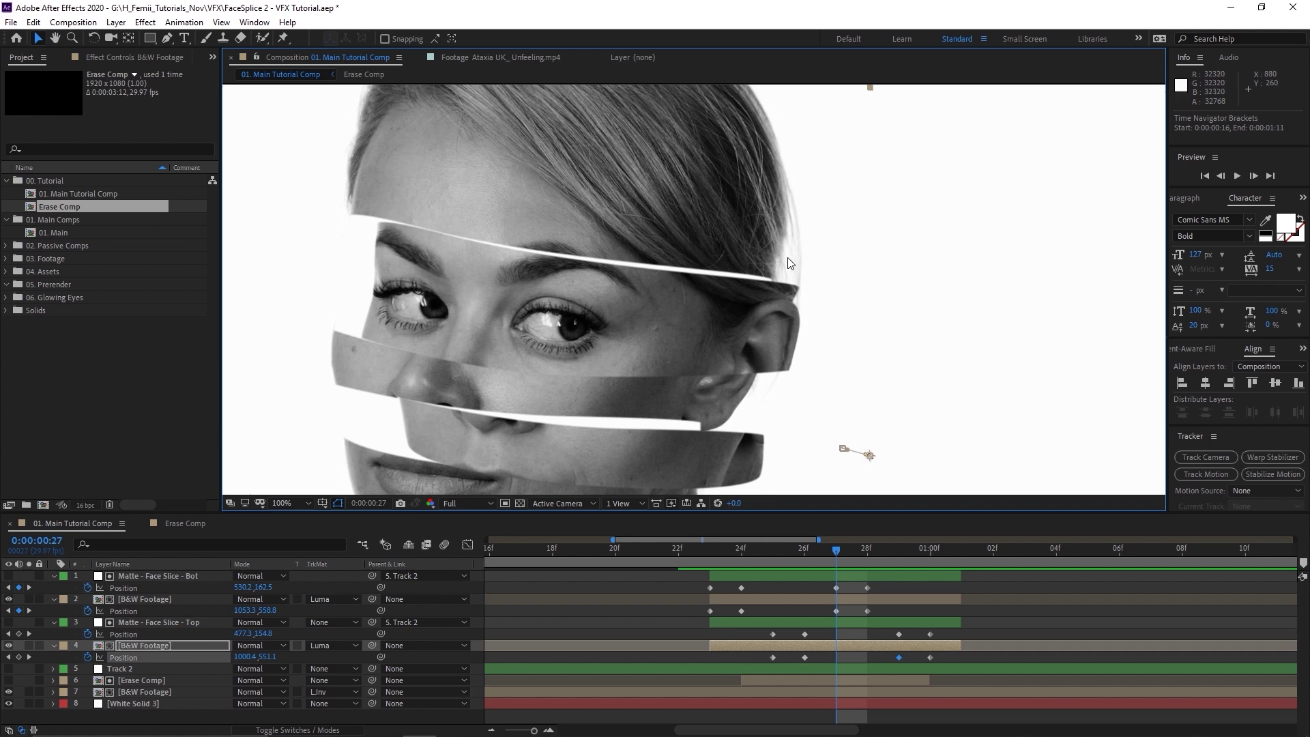
{"action": "left_click_drag", "start_coordinate": [782, 399], "coordinate": [785, 350]}
{"action": "left_click_drag", "start_coordinate": [688, 367], "coordinate": [711, 368]}
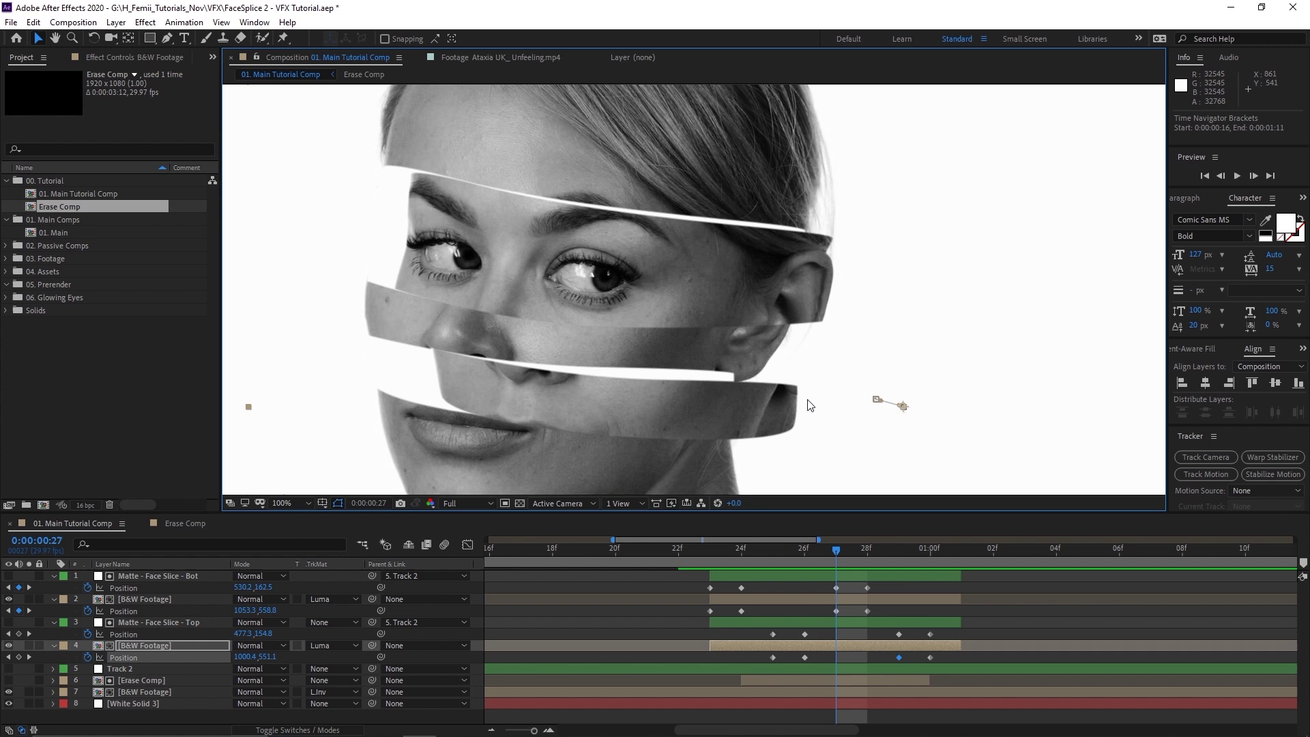
{"action": "double_click", "coordinate": [64, 233]}
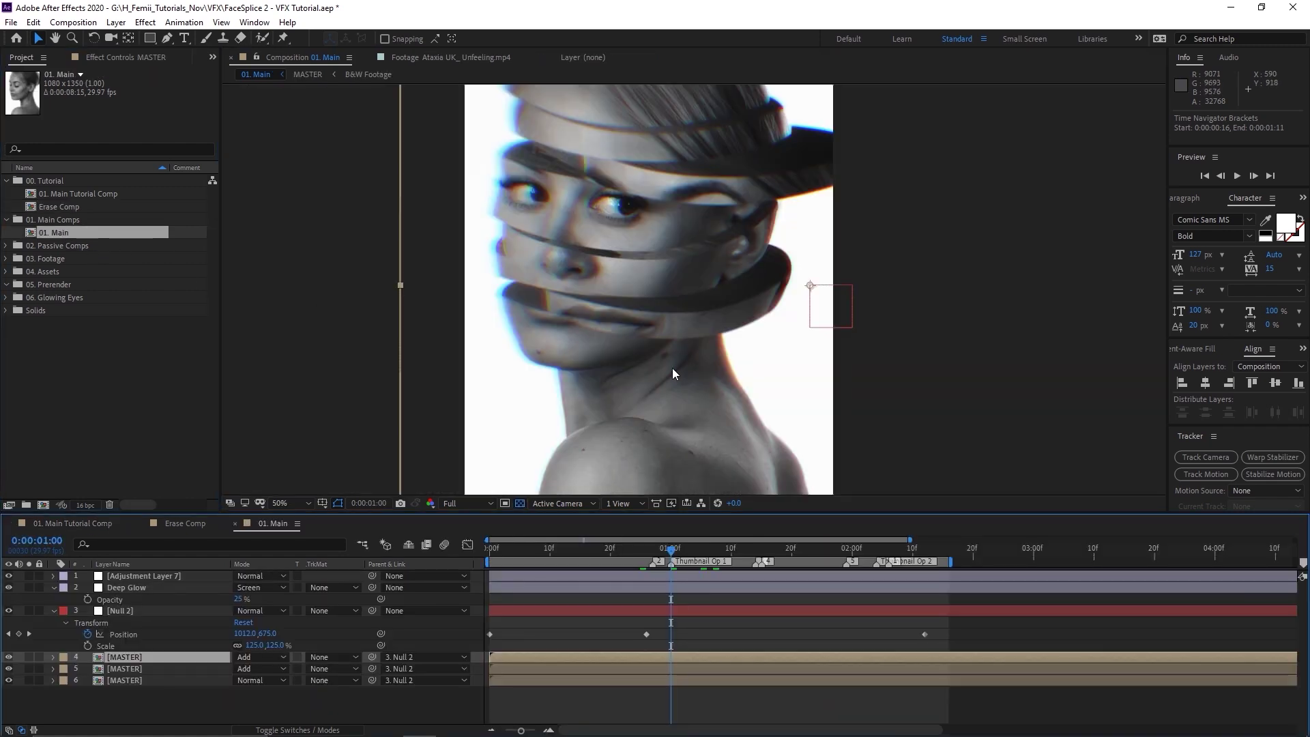
Step: Examine the curved slice edges in the 01. Main comp and compare them with the slices in 01. Main Tutorial Comp
{"action": "left_click_drag", "start_coordinate": [719, 324], "coordinate": [649, 352]}
{"action": "left_click_drag", "start_coordinate": [647, 290], "coordinate": [649, 352]}
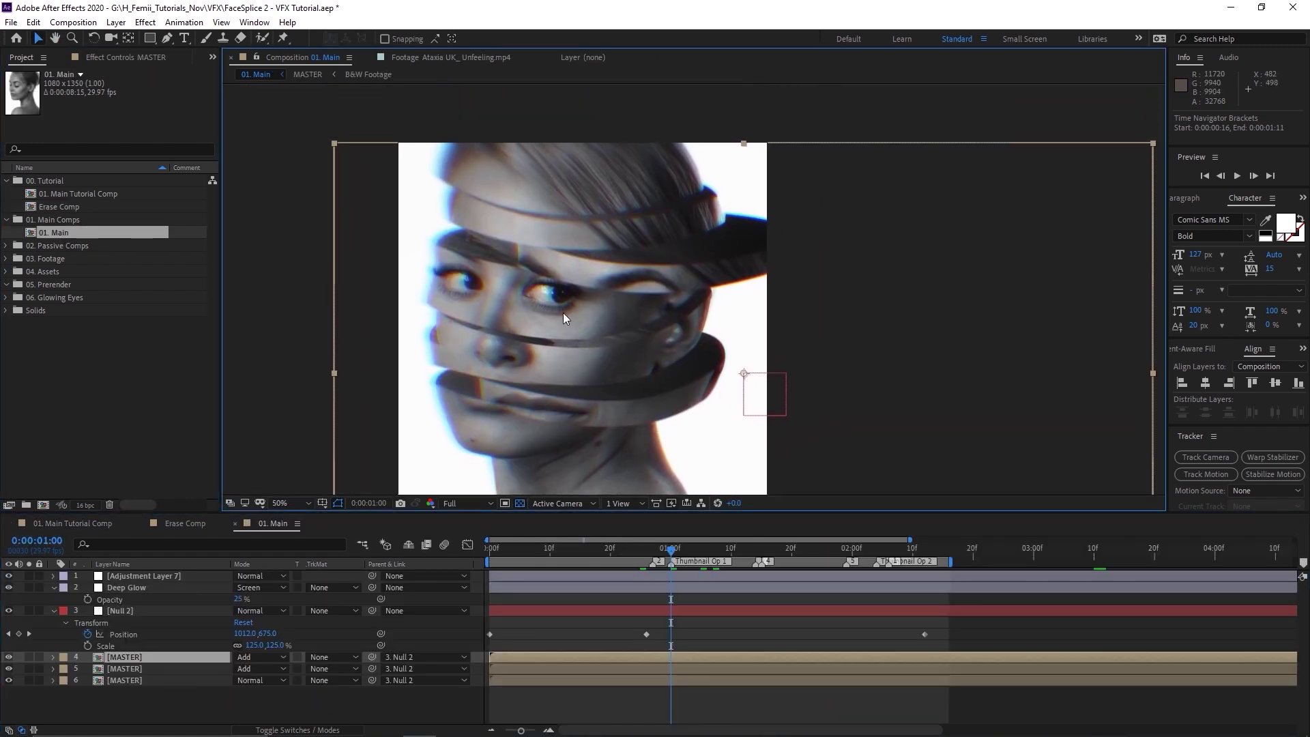
{"action": "left_click_drag", "start_coordinate": [562, 310], "coordinate": [567, 278]}
{"action": "scroll", "coordinate": [614, 325], "scroll_direction": "up", "scroll_amount": 1}
{"action": "left_click_drag", "start_coordinate": [456, 377], "coordinate": [596, 347]}
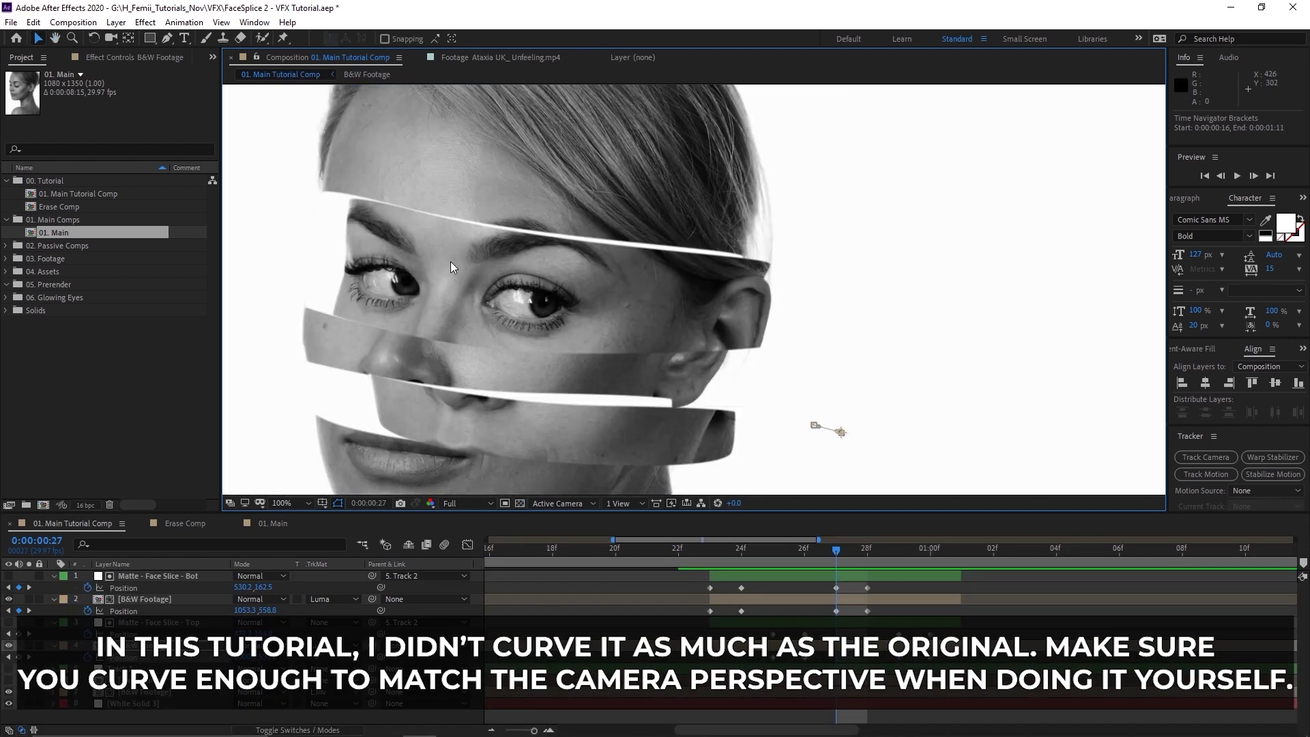
{"action": "left_click_drag", "start_coordinate": [450, 266], "coordinate": [558, 298]}
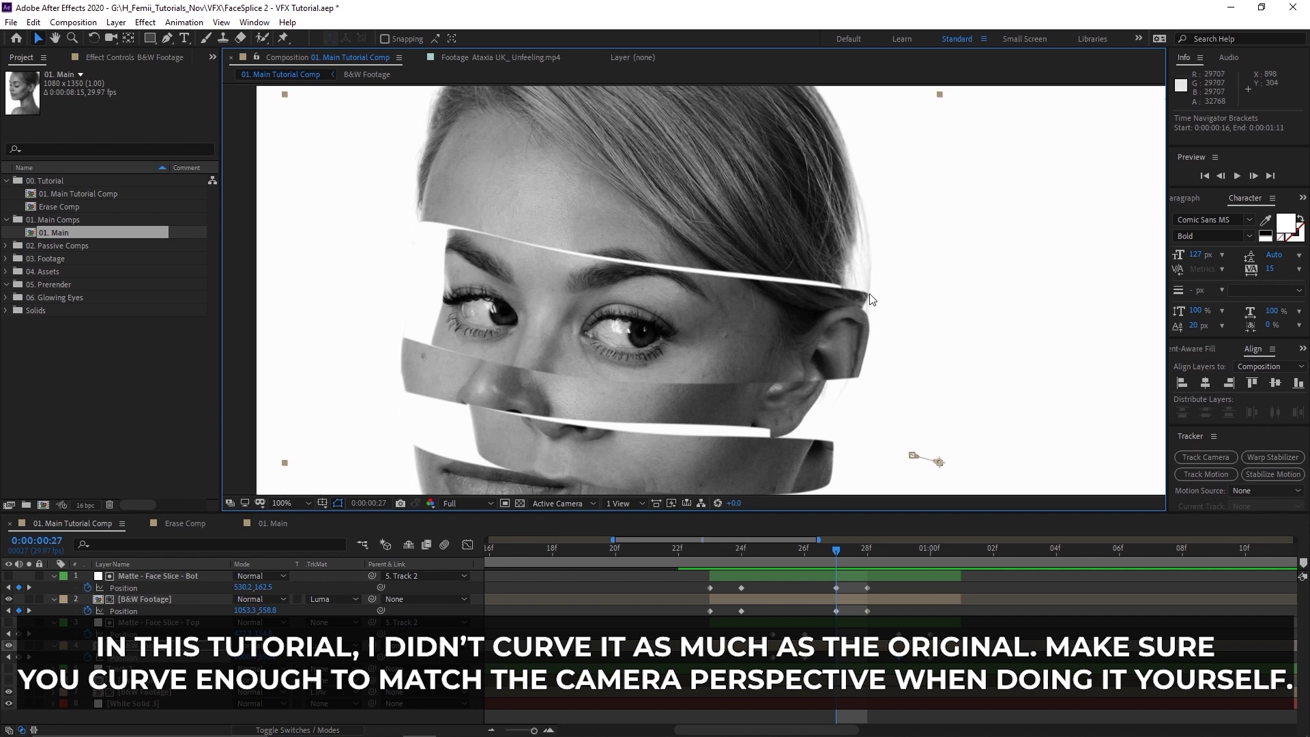
{"action": "mouse_move", "coordinate": [649, 351]}
{"action": "left_mouse_down"}
{"action": "mouse_move", "coordinate": [627, 304]}
{"action": "mouse_move", "coordinate": [641, 335]}
{"action": "left_mouse_up"}
Step: Create a white 1920 x 1080 solid named Fill, hide it and parent it to Track 2
{"action": "left_click", "coordinate": [613, 585]}
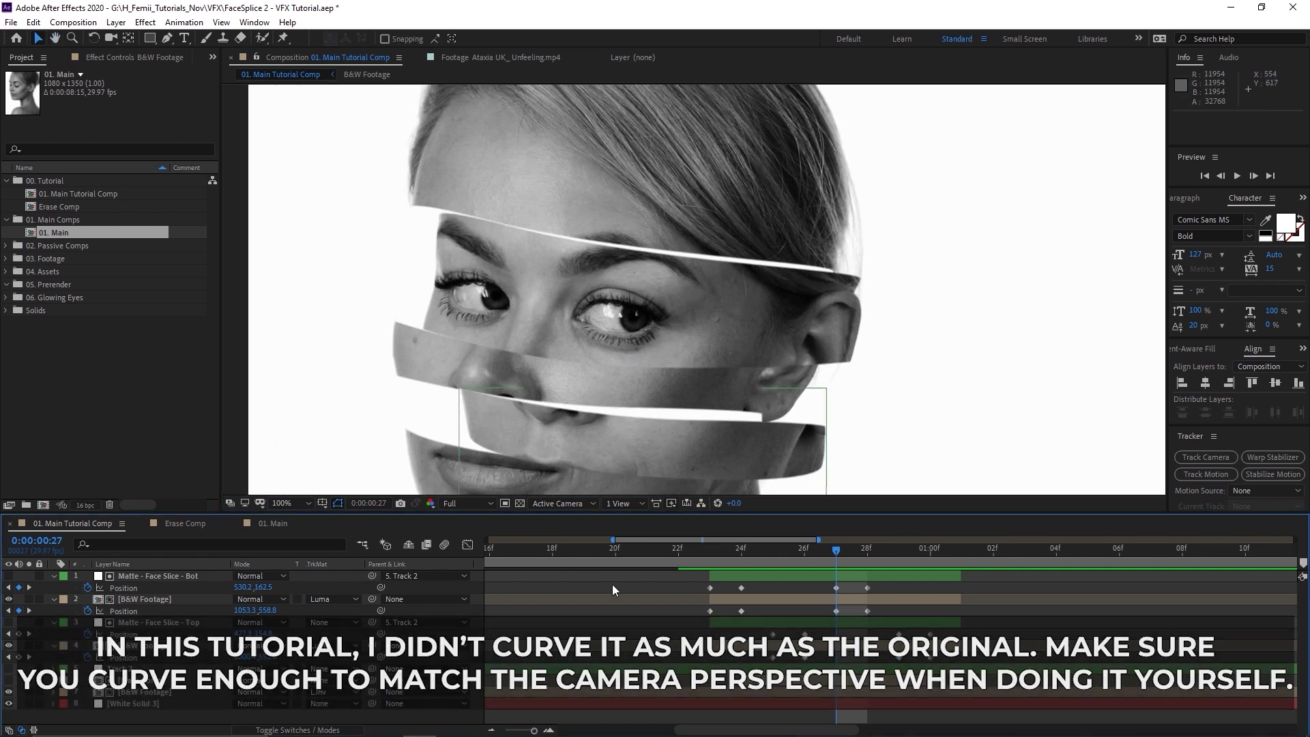
{"action": "key", "text": "ctrl+y"}
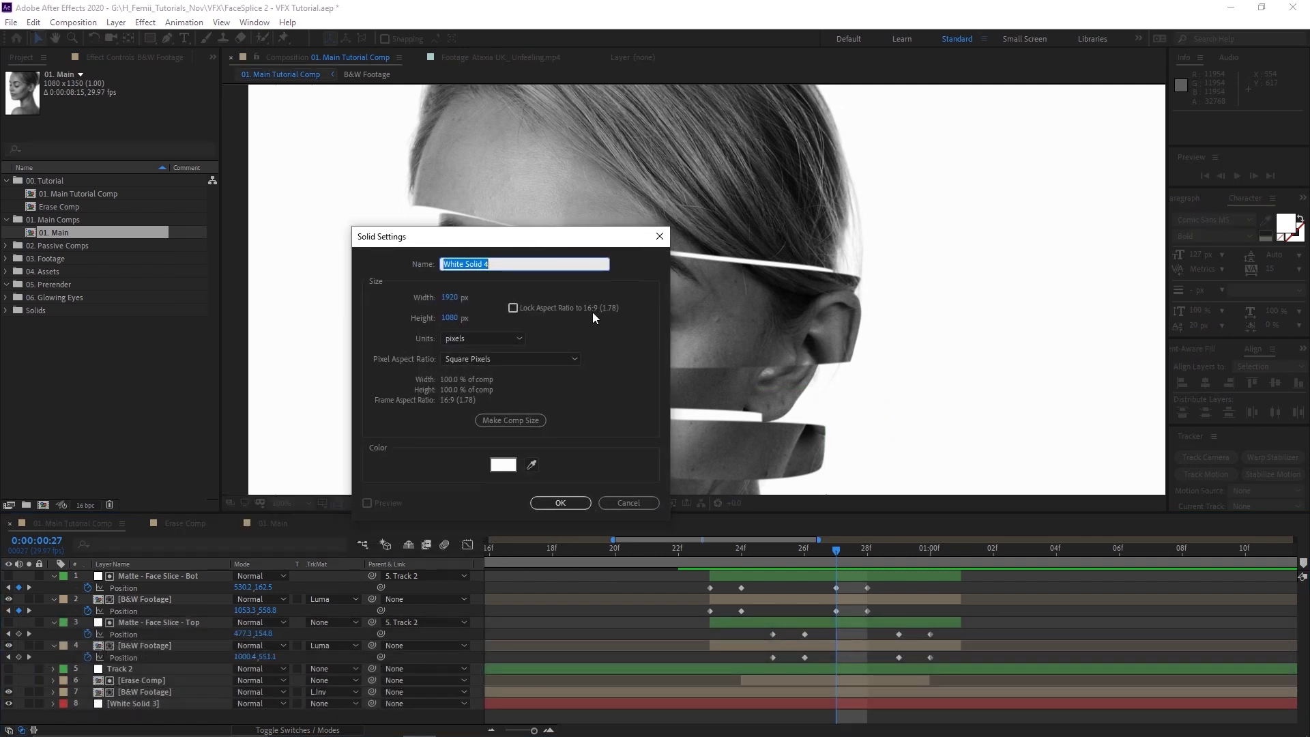
{"action": "type", "text": "Fill"}
{"action": "key", "text": "Return"}
{"action": "left_click", "coordinate": [8, 576]}
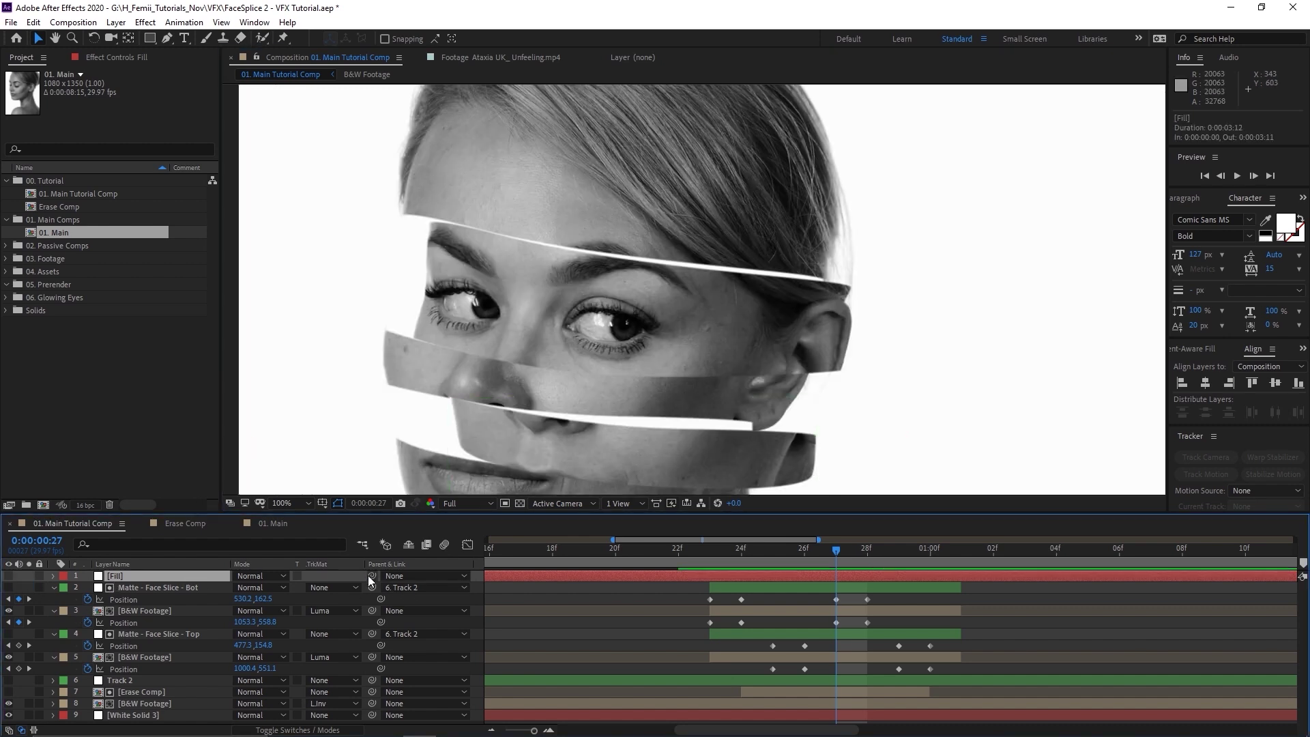
{"action": "left_click_drag", "start_coordinate": [369, 577], "coordinate": [140, 680]}
Step: With the Pen tool, draw four curved masks on the Fill layer around the white gaps between the face slices
{"action": "left_click_drag", "start_coordinate": [585, 300], "coordinate": [594, 324]}
{"action": "left_click_drag", "start_coordinate": [599, 398], "coordinate": [630, 389]}
{"action": "scroll", "coordinate": [565, 364], "scroll_direction": "up", "scroll_amount": 1}
{"action": "scroll", "coordinate": [565, 363], "scroll_direction": "down", "scroll_amount": 1}
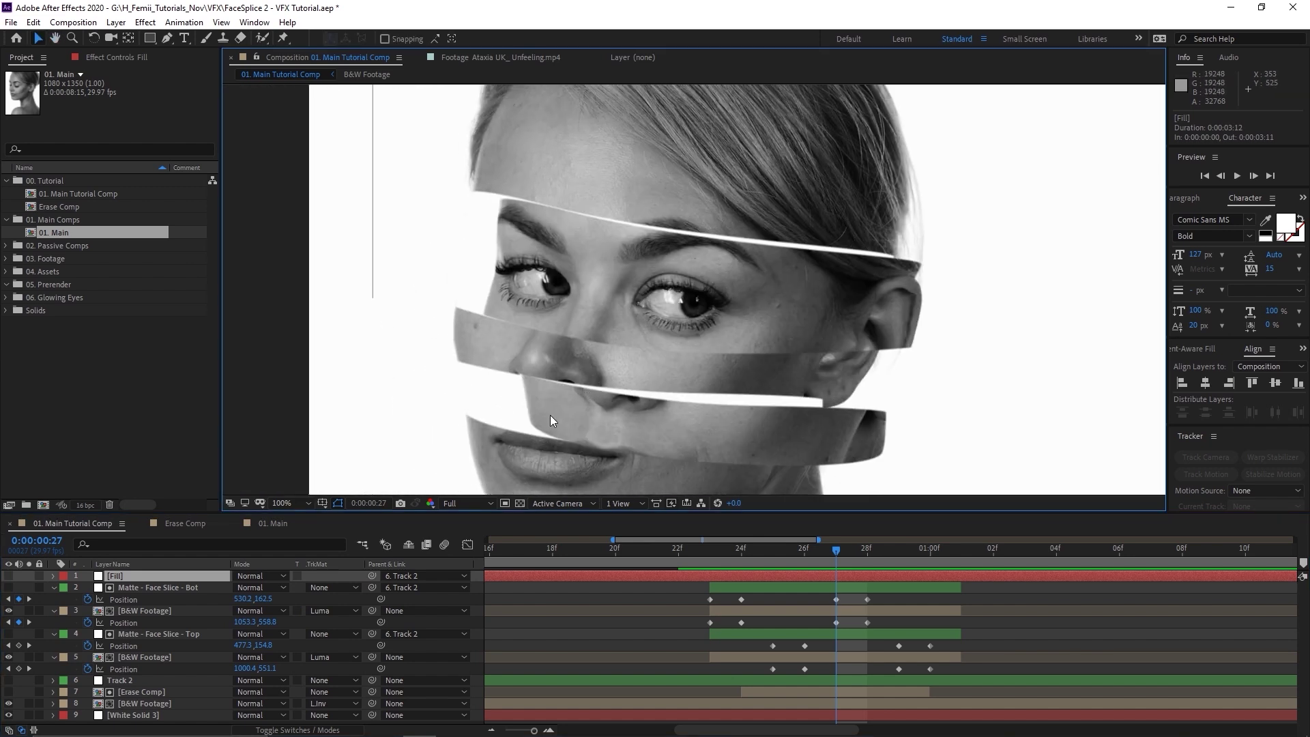
{"action": "left_click", "coordinate": [785, 579]}
{"action": "key", "text": "g"}
{"action": "scroll", "coordinate": [427, 335], "scroll_direction": "up", "scroll_amount": 1}
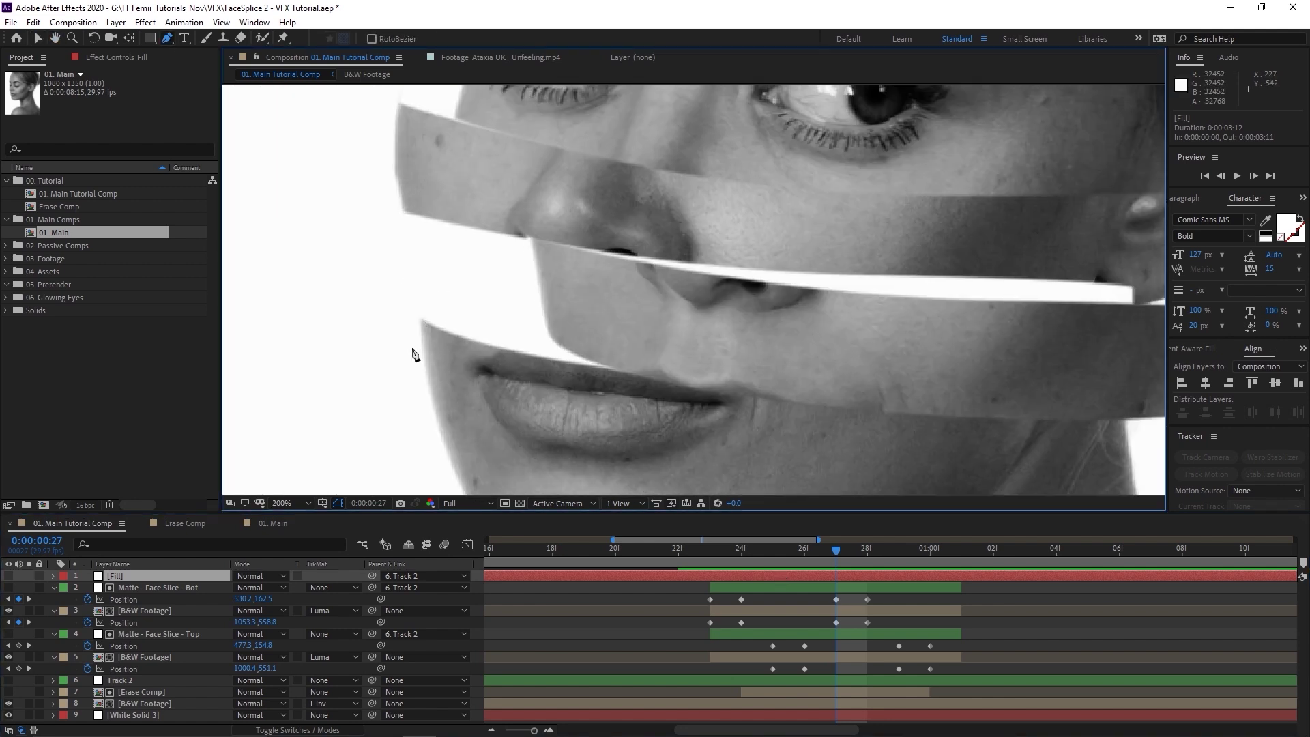
{"action": "left_click", "coordinate": [420, 319]}
{"action": "left_click_drag", "start_coordinate": [463, 307], "coordinate": [544, 291]}
{"action": "left_click_drag", "start_coordinate": [578, 294], "coordinate": [465, 267]}
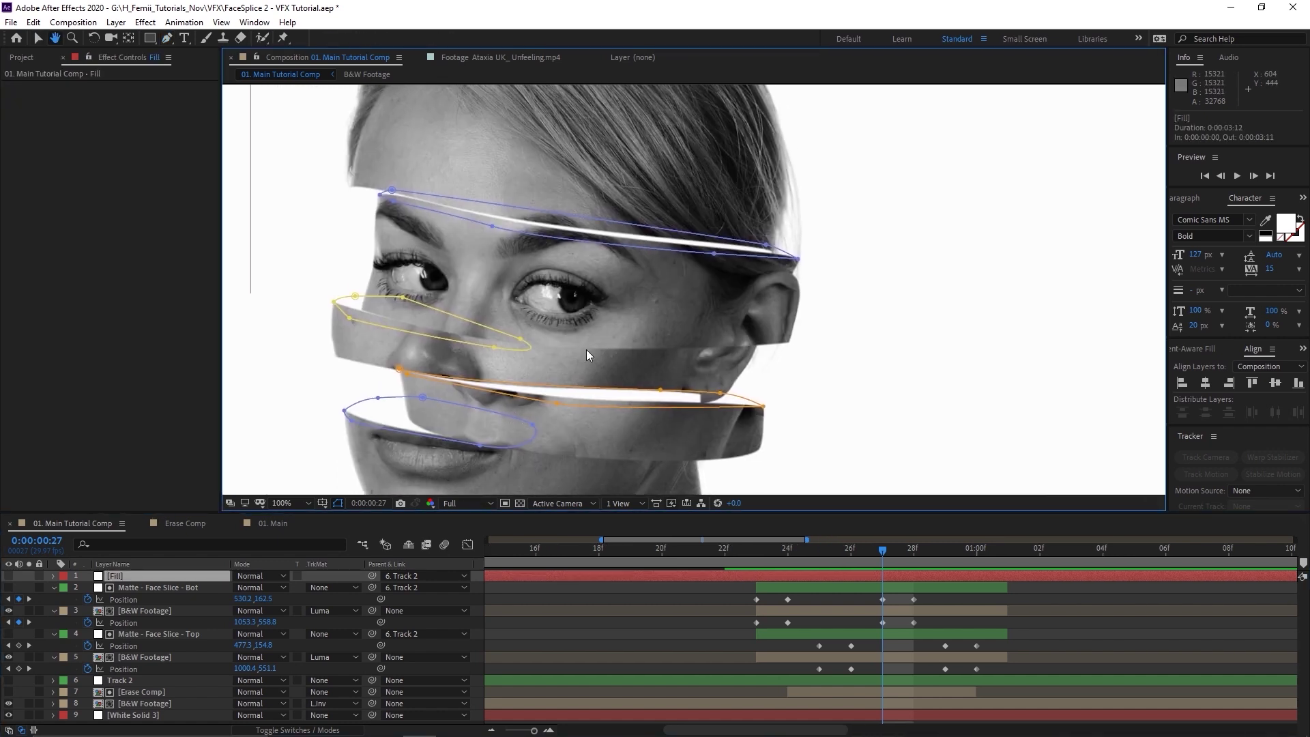
Step: Set the Mask Feather of all four Fill masks to 1 pixel
{"action": "left_click_drag", "start_coordinate": [438, 363], "coordinate": [494, 350]}
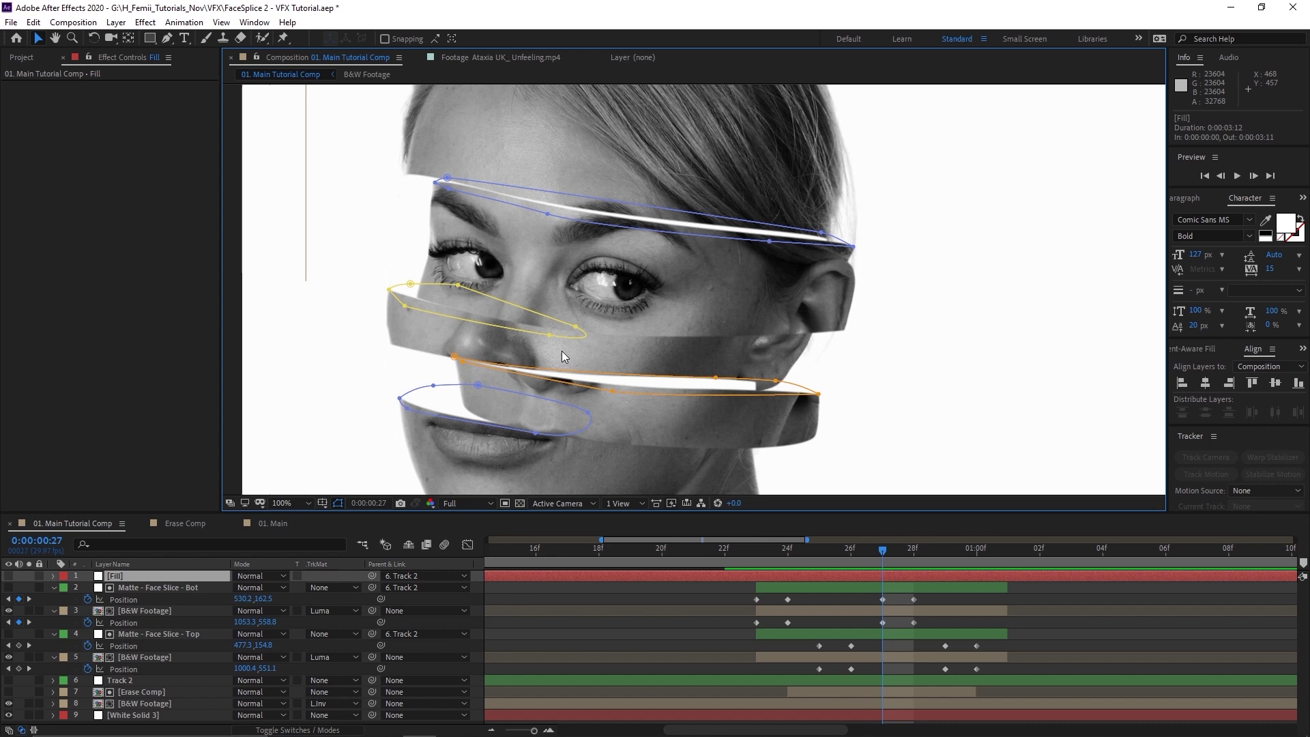
{"action": "key", "text": "f"}
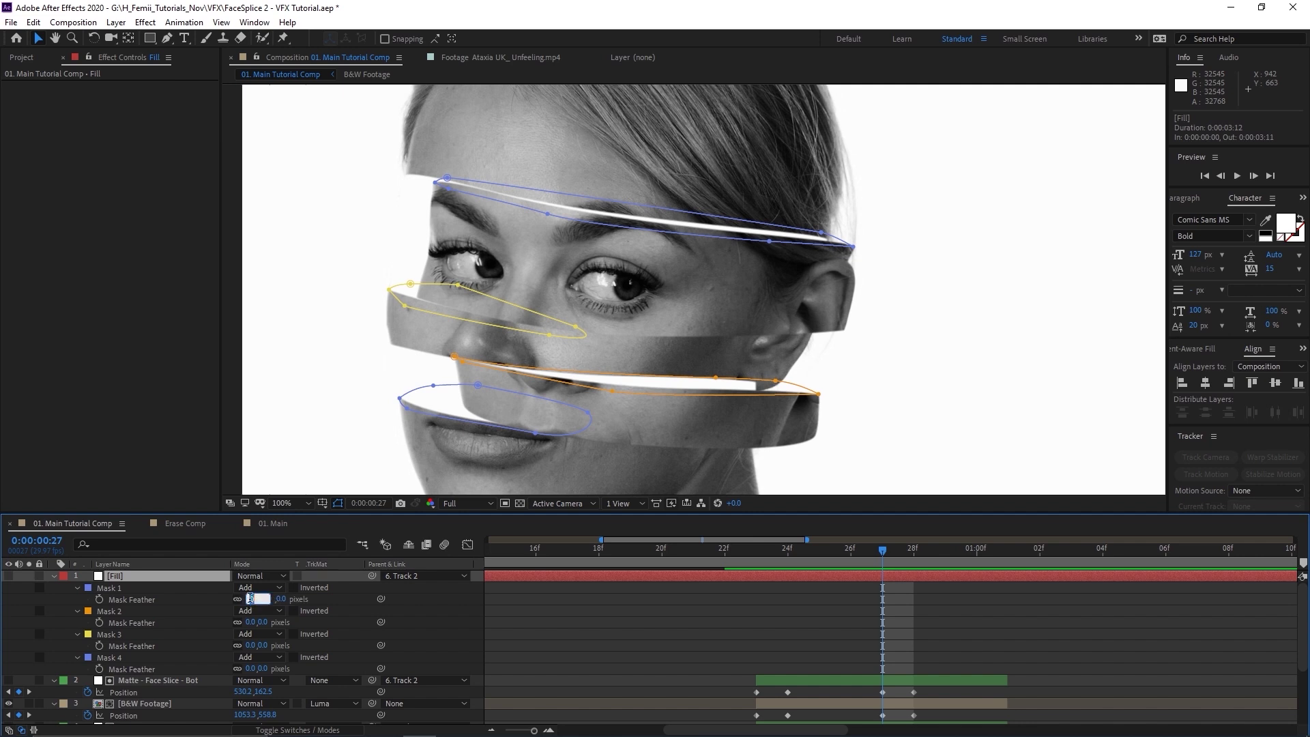
{"action": "left_click", "coordinate": [137, 591]}
{"action": "left_click", "coordinate": [135, 658], "text": "shift"}
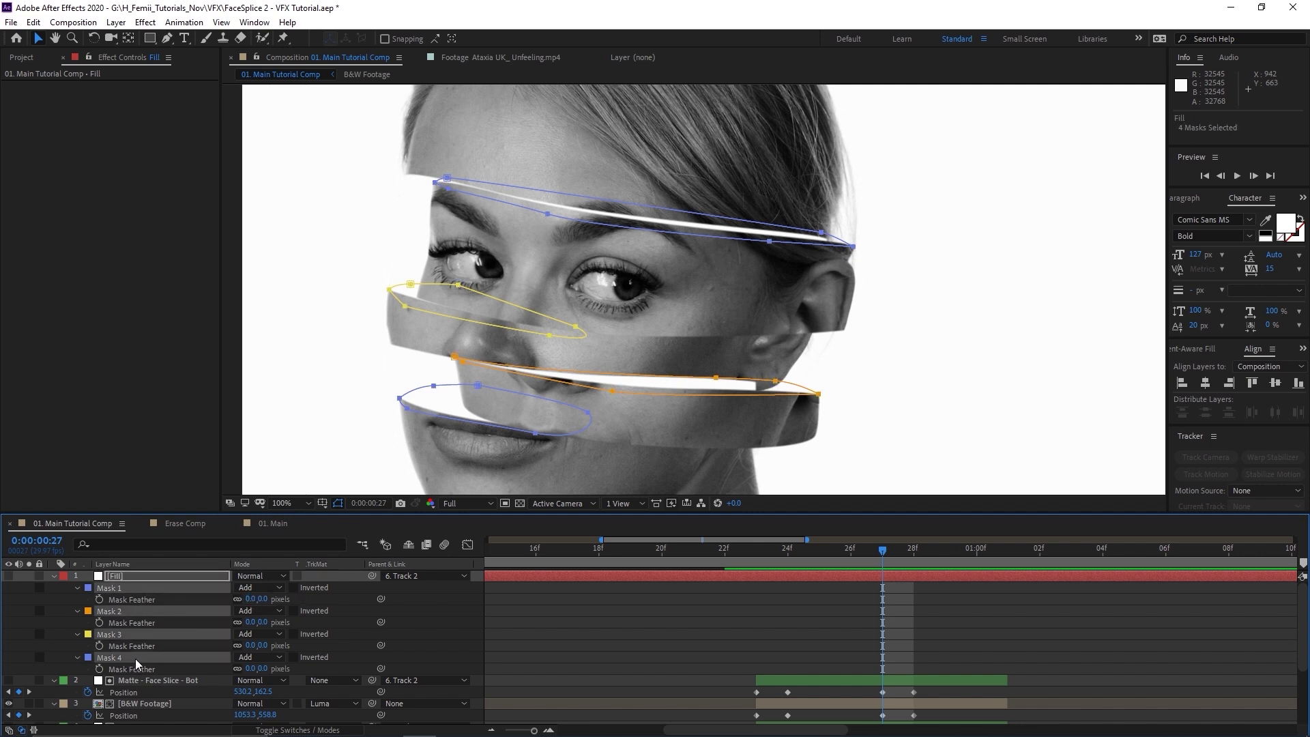
{"action": "left_click", "coordinate": [250, 600]}
{"action": "type", "text": "1"}
{"action": "left_click", "coordinate": [449, 641]}
{"action": "left_click", "coordinate": [805, 577]}
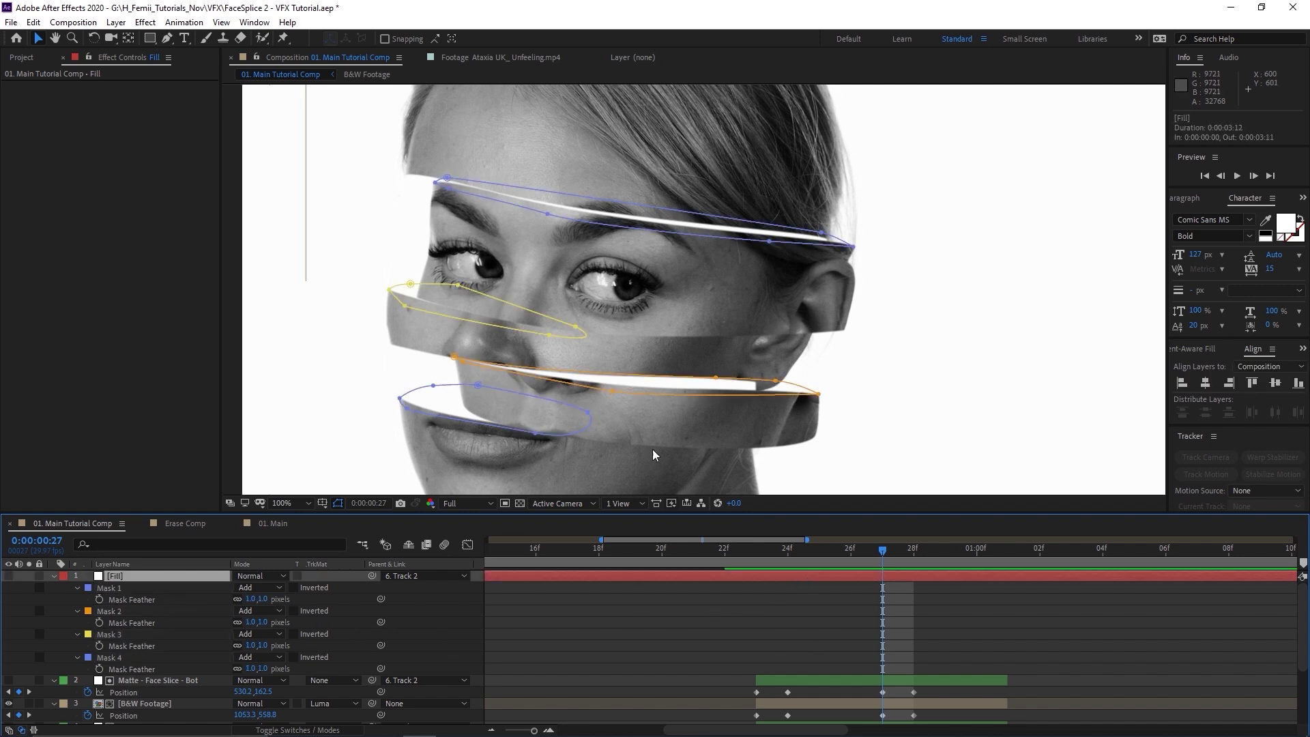
Step: Save the project and collapse the Fill layer's mask properties in the timeline
{"action": "left_click_drag", "start_coordinate": [652, 449], "coordinate": [626, 432]}
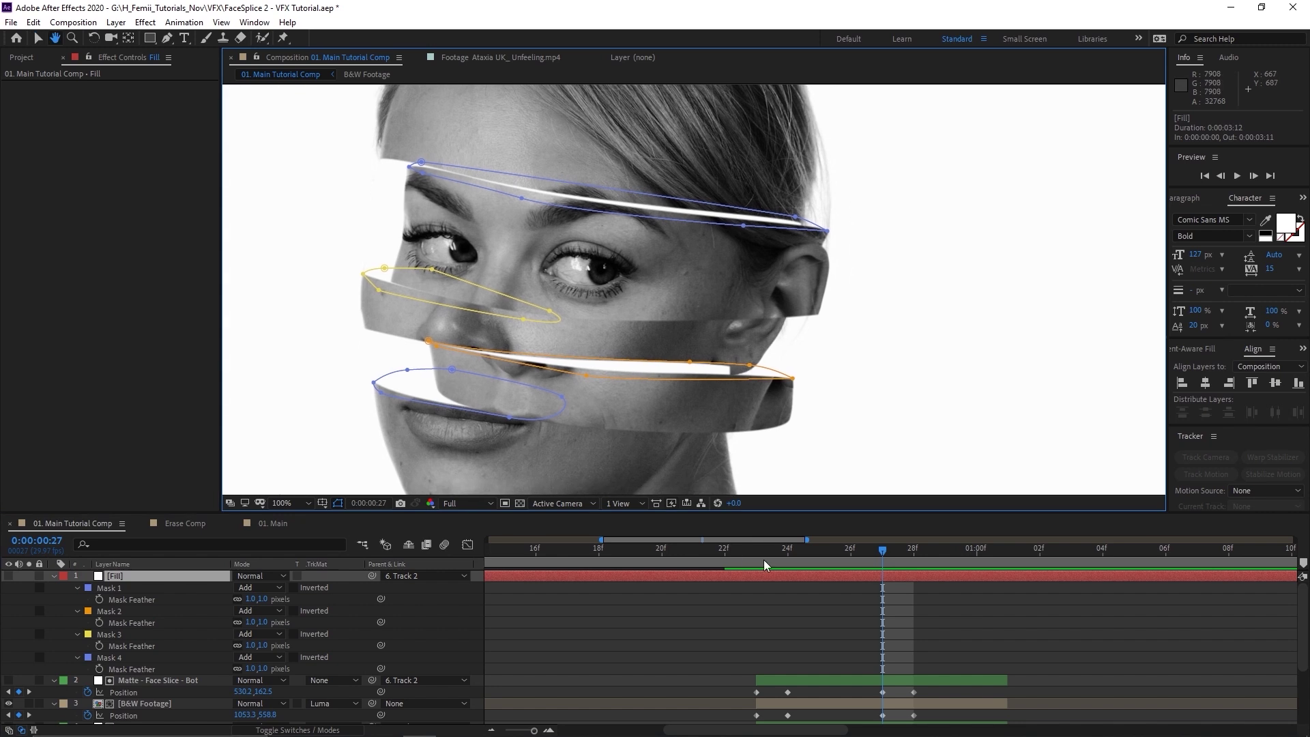
{"action": "left_click", "coordinate": [838, 617]}
{"action": "key", "text": "ctrl+s"}
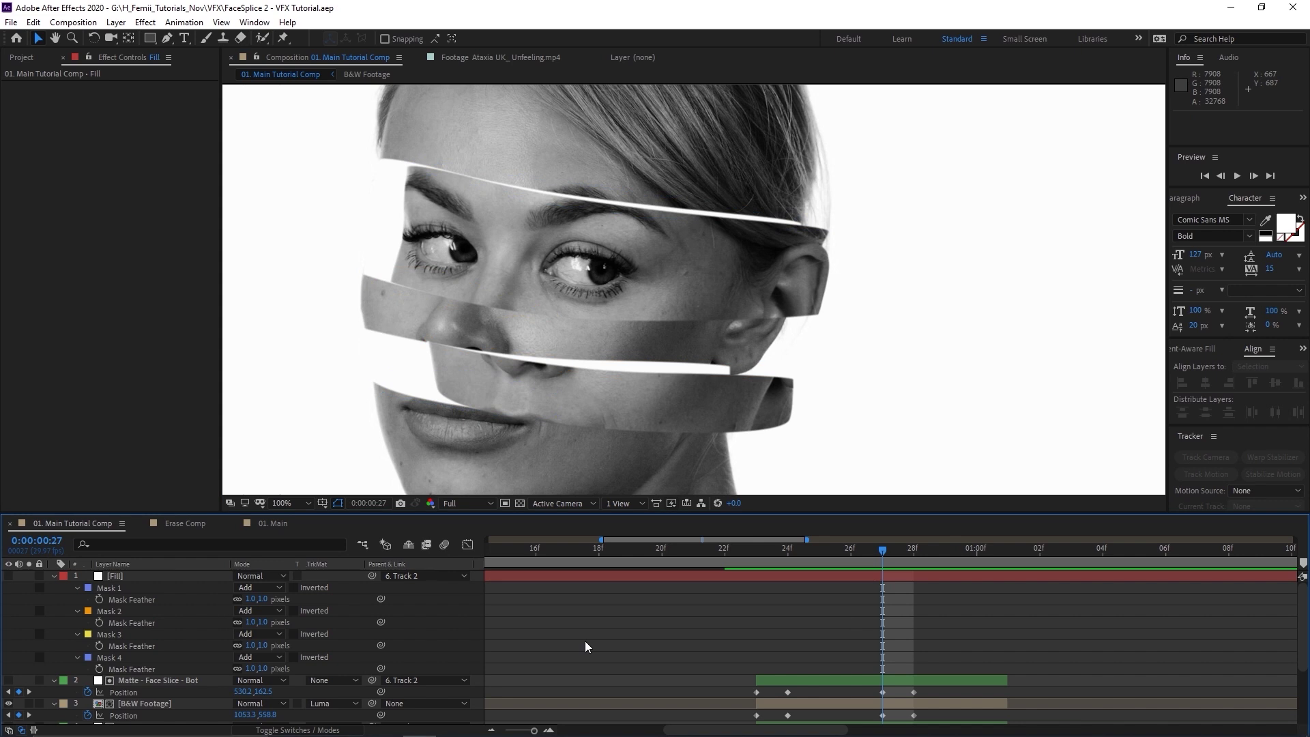
{"action": "left_click", "coordinate": [178, 576]}
{"action": "key", "text": "u"}
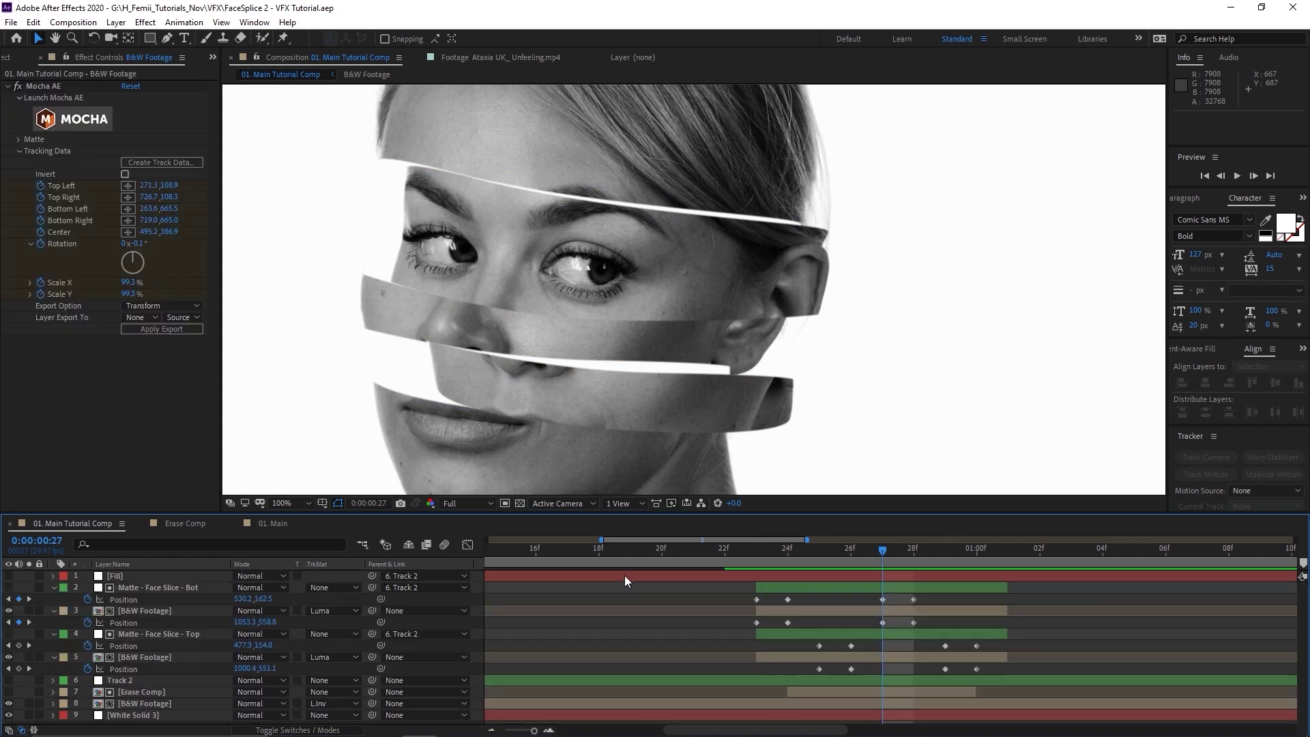
Step: Duplicate the main B&W Footage layer, place the copy just above White Solid 3 and put the Fill layer directly over it
{"action": "left_click", "coordinate": [146, 706]}
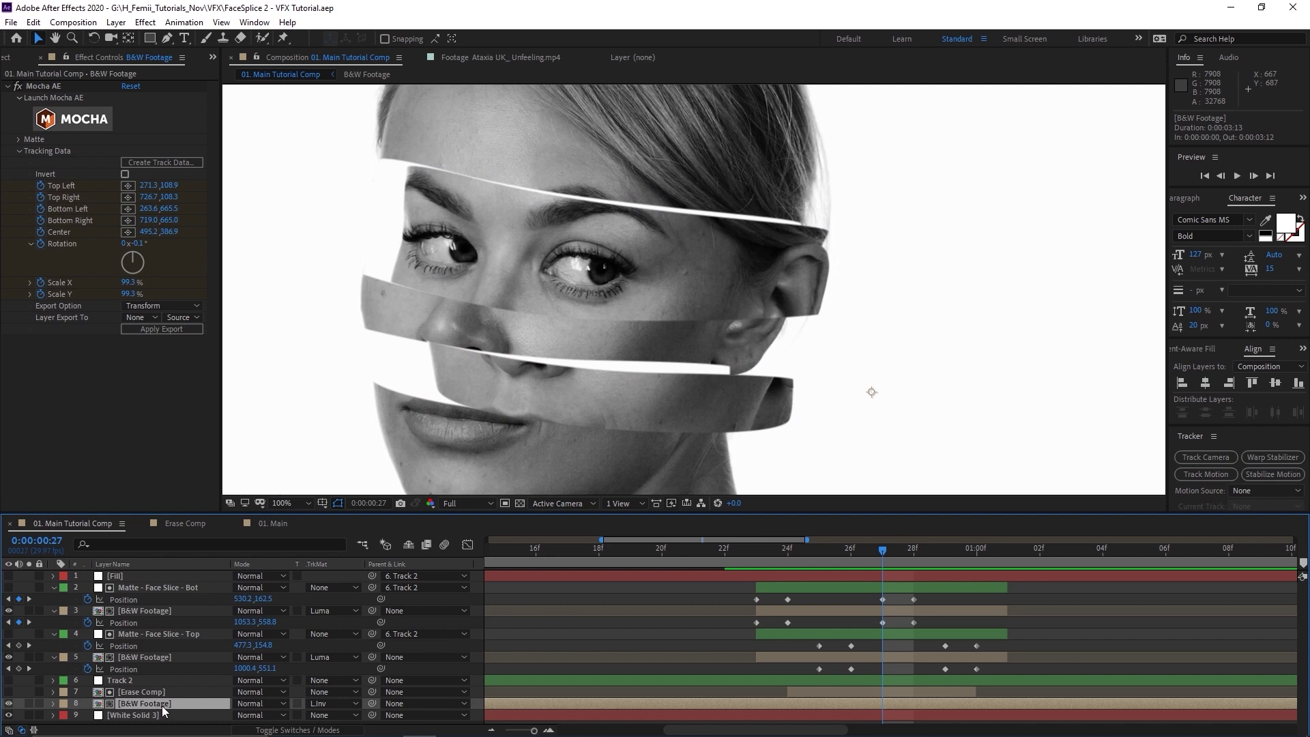
{"action": "key", "text": "ctrl+d"}
{"action": "scroll", "coordinate": [162, 690], "scroll_direction": "down", "scroll_amount": 1}
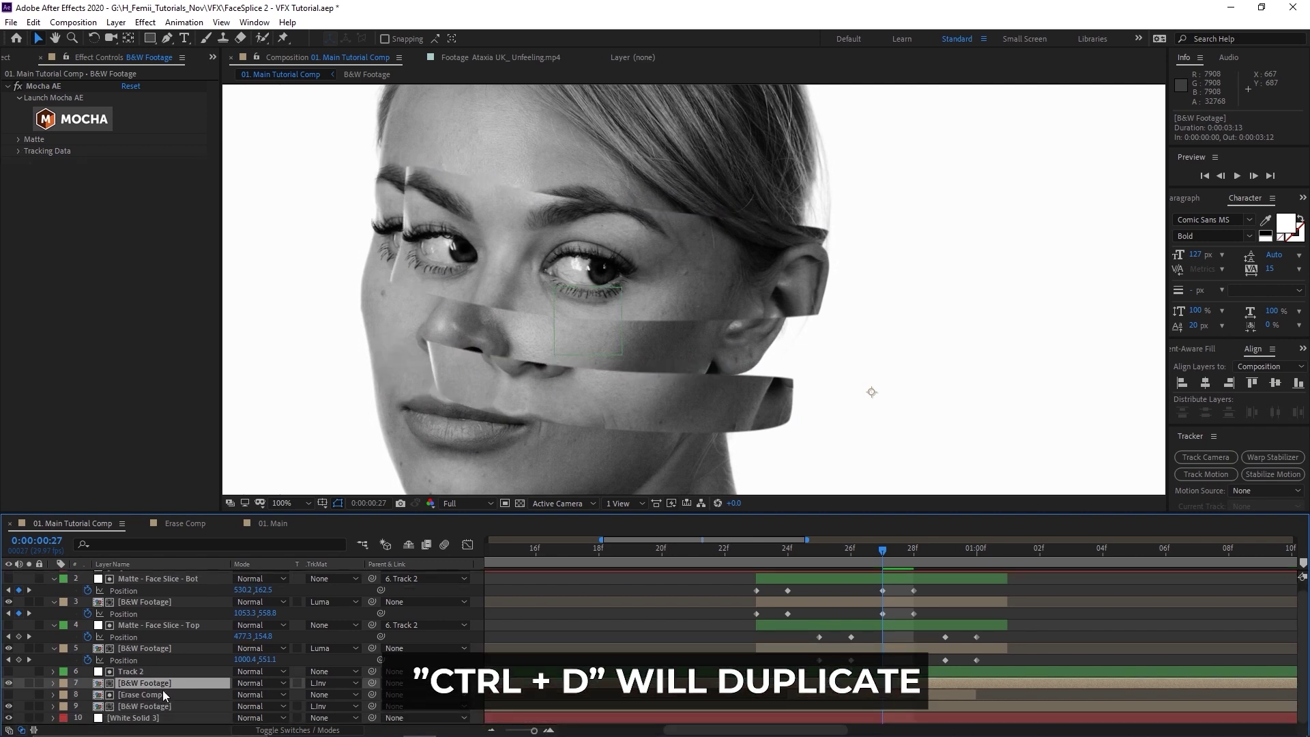
{"action": "scroll", "coordinate": [149, 656], "scroll_direction": "up", "scroll_amount": 1}
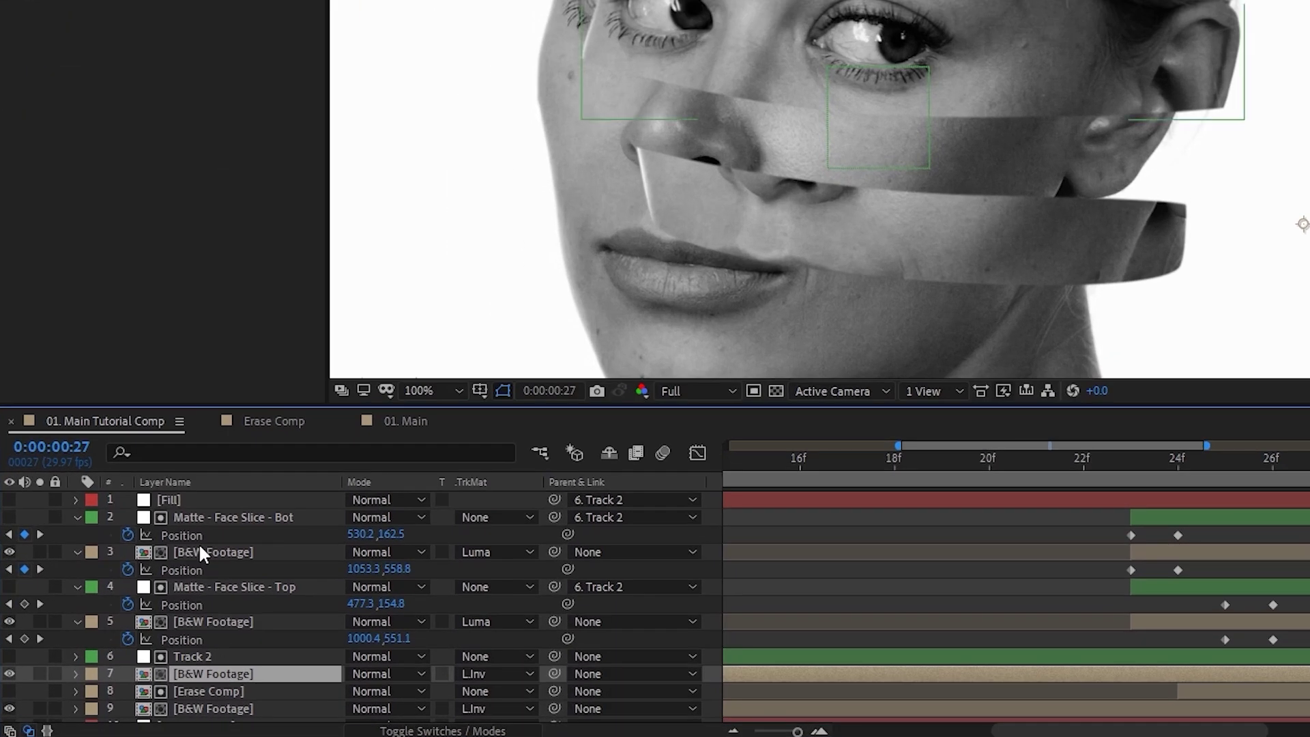
{"action": "scroll", "coordinate": [205, 649], "scroll_direction": "down", "scroll_amount": 1}
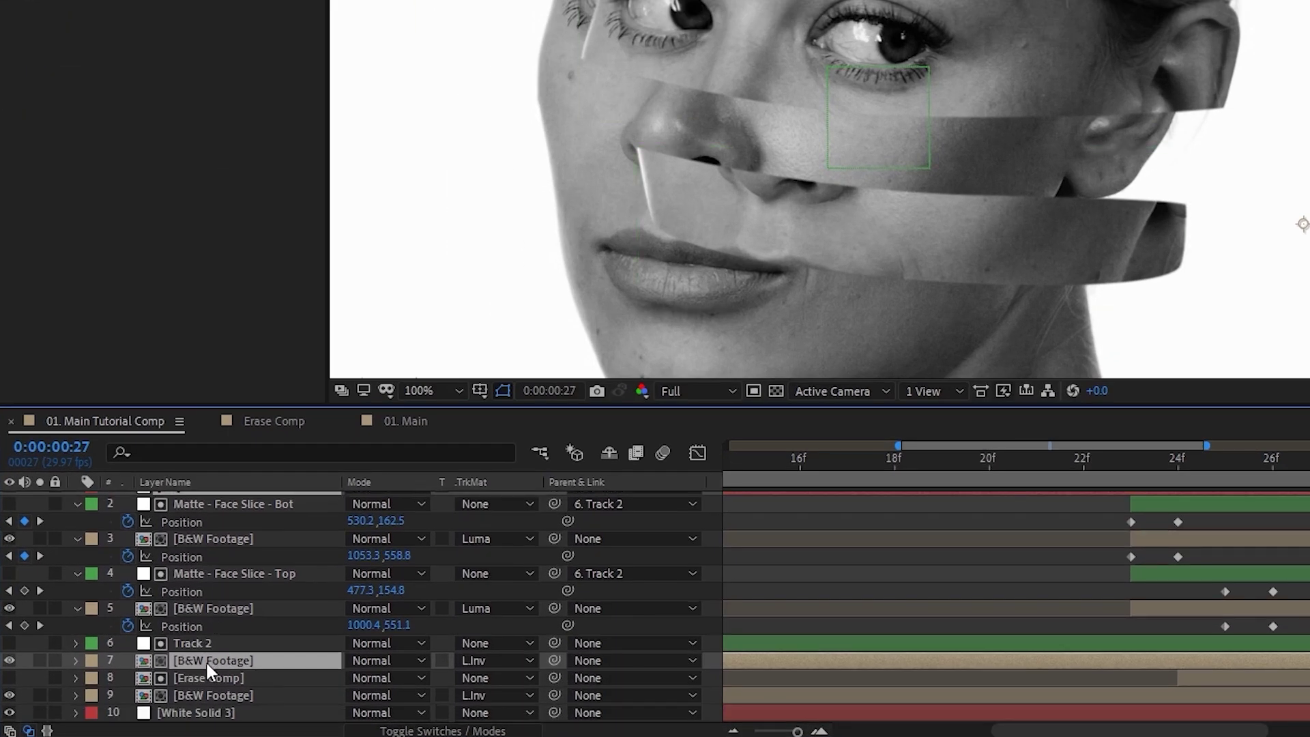
{"action": "left_click_drag", "start_coordinate": [206, 661], "coordinate": [212, 710]}
{"action": "left_click_drag", "start_coordinate": [213, 710], "coordinate": [211, 709]}
{"action": "scroll", "coordinate": [211, 662], "scroll_direction": "up", "scroll_amount": 1}
{"action": "scroll", "coordinate": [218, 659], "scroll_direction": "down", "scroll_amount": 1}
Step: Change the label color of the Fill layer and the B&W Footage copy beneath it to Fuchsia
{"action": "left_click", "coordinate": [91, 678]}
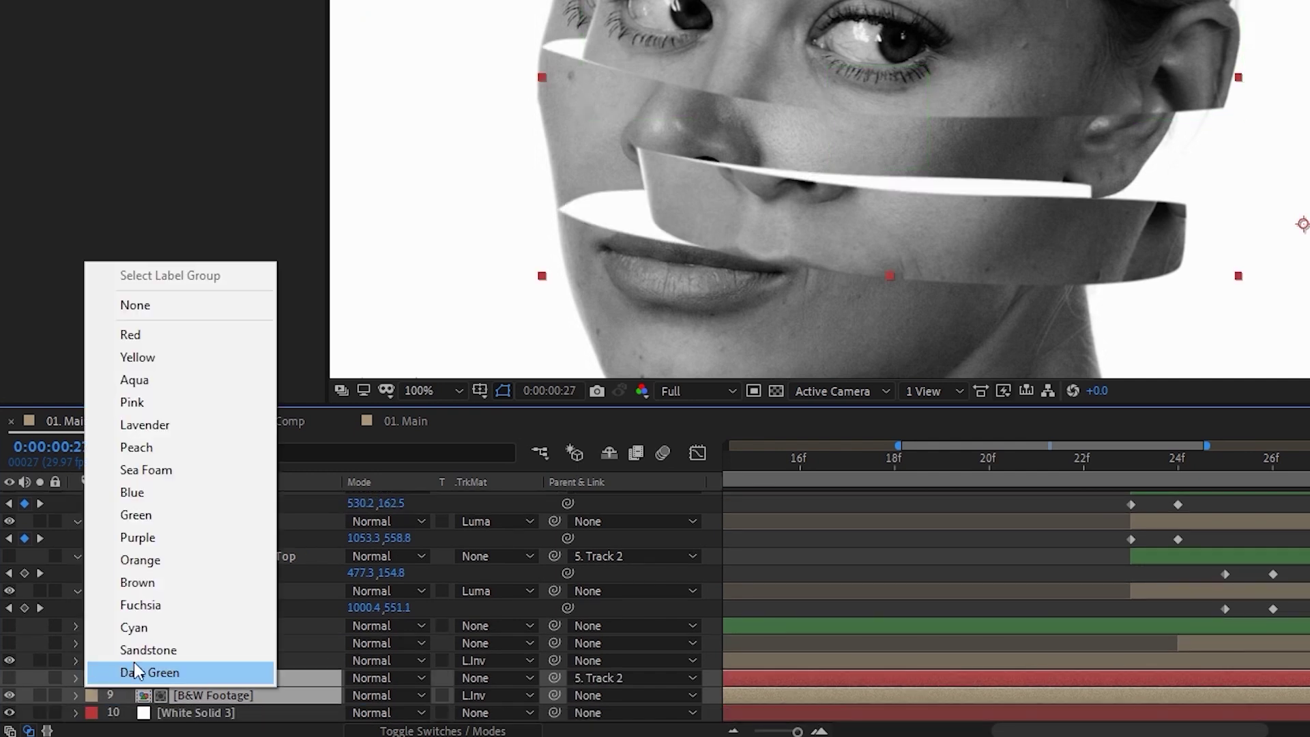
{"action": "left_click", "coordinate": [139, 605]}
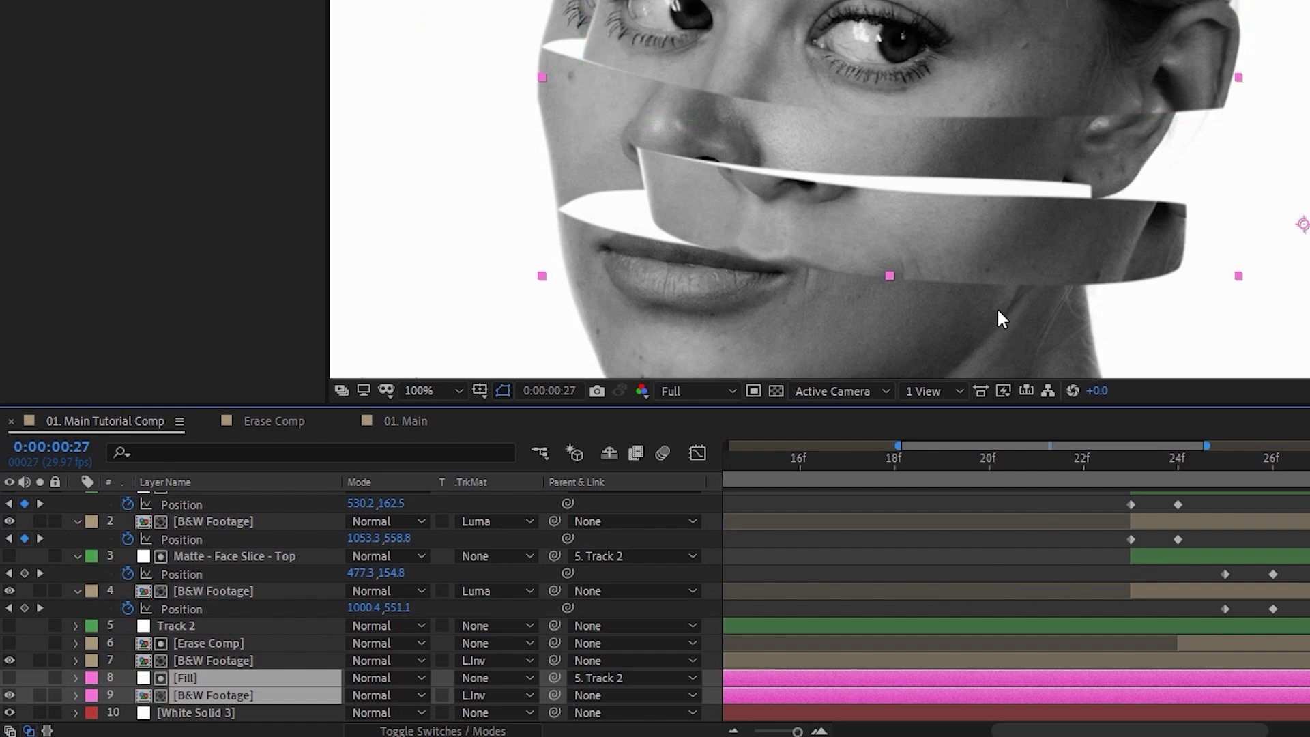
{"action": "scroll", "coordinate": [998, 311], "scroll_direction": "down", "scroll_amount": 1}
{"action": "left_click_drag", "start_coordinate": [997, 252], "coordinate": [1004, 251]}
{"action": "scroll", "coordinate": [1004, 251], "scroll_direction": "up", "scroll_amount": 1}
{"action": "left_click", "coordinate": [1097, 604]}
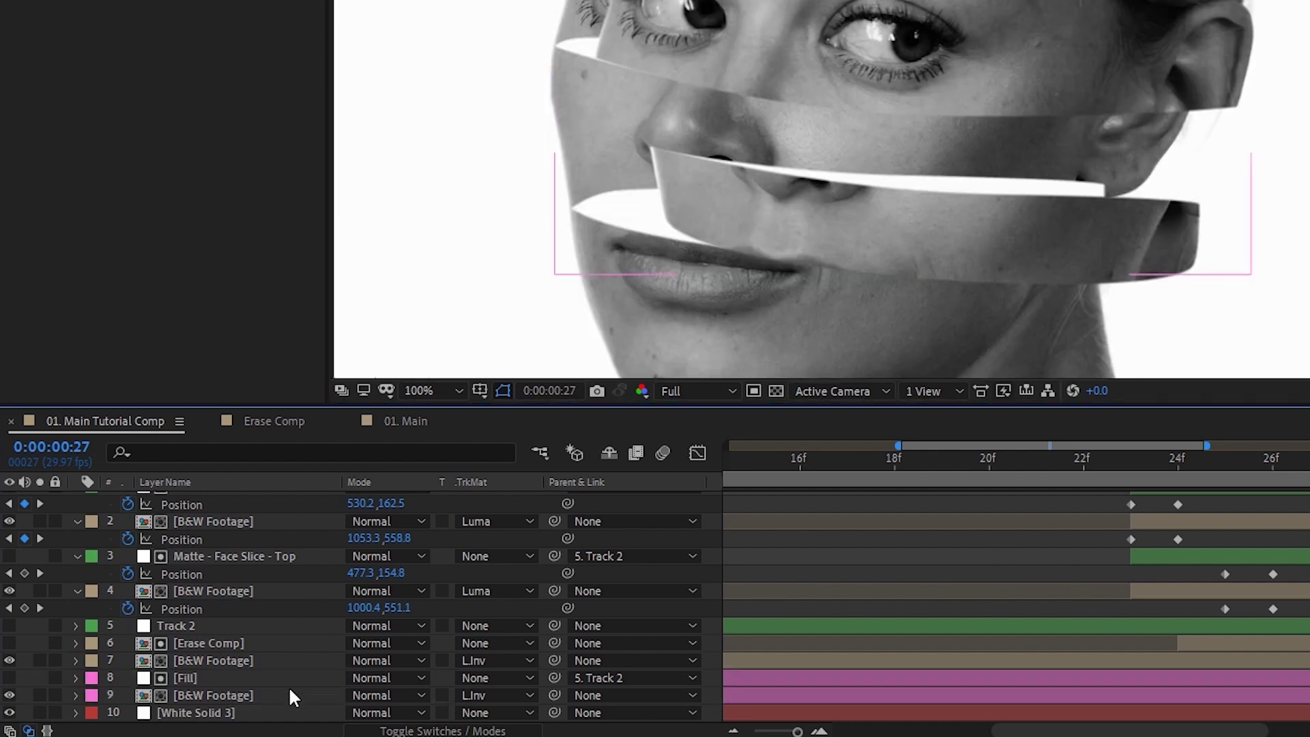
Step: Rename the fuchsia B&W Footage copy as Fill Effect
{"action": "left_click", "coordinate": [243, 691]}
{"action": "right_click", "coordinate": [227, 696]}
{"action": "left_click", "coordinate": [255, 683]}
{"action": "type", "text": "Fill Effect"}
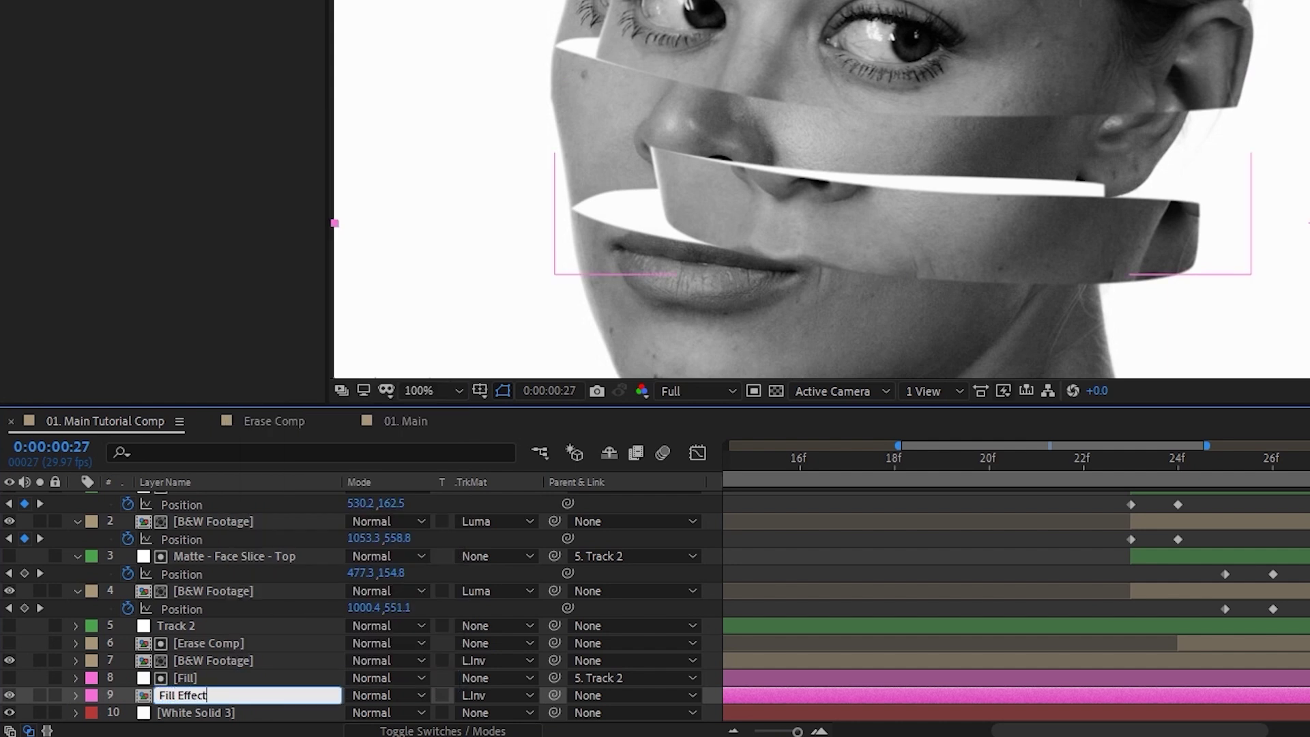
{"action": "key", "text": "Return"}
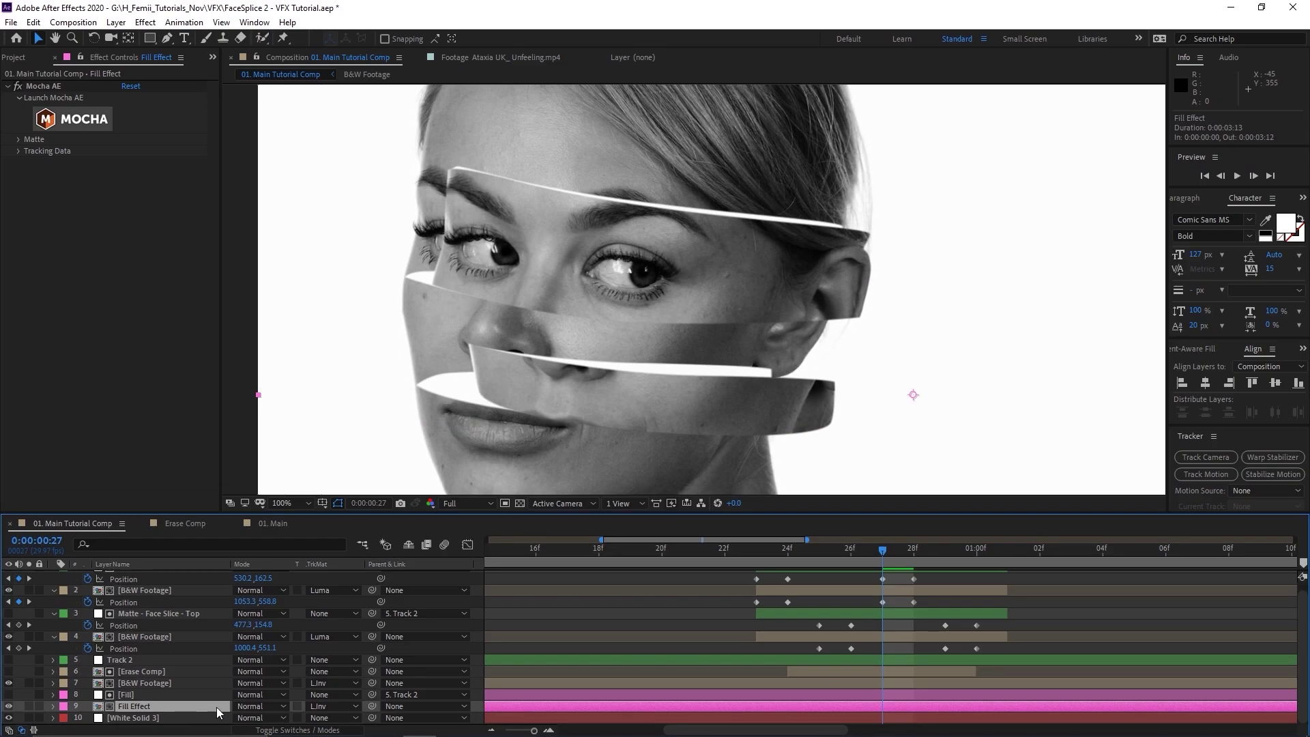
Step: Set the Fill Effect layer's track matte to Luma Matte "[Fill]"
{"action": "left_click", "coordinate": [333, 710]}
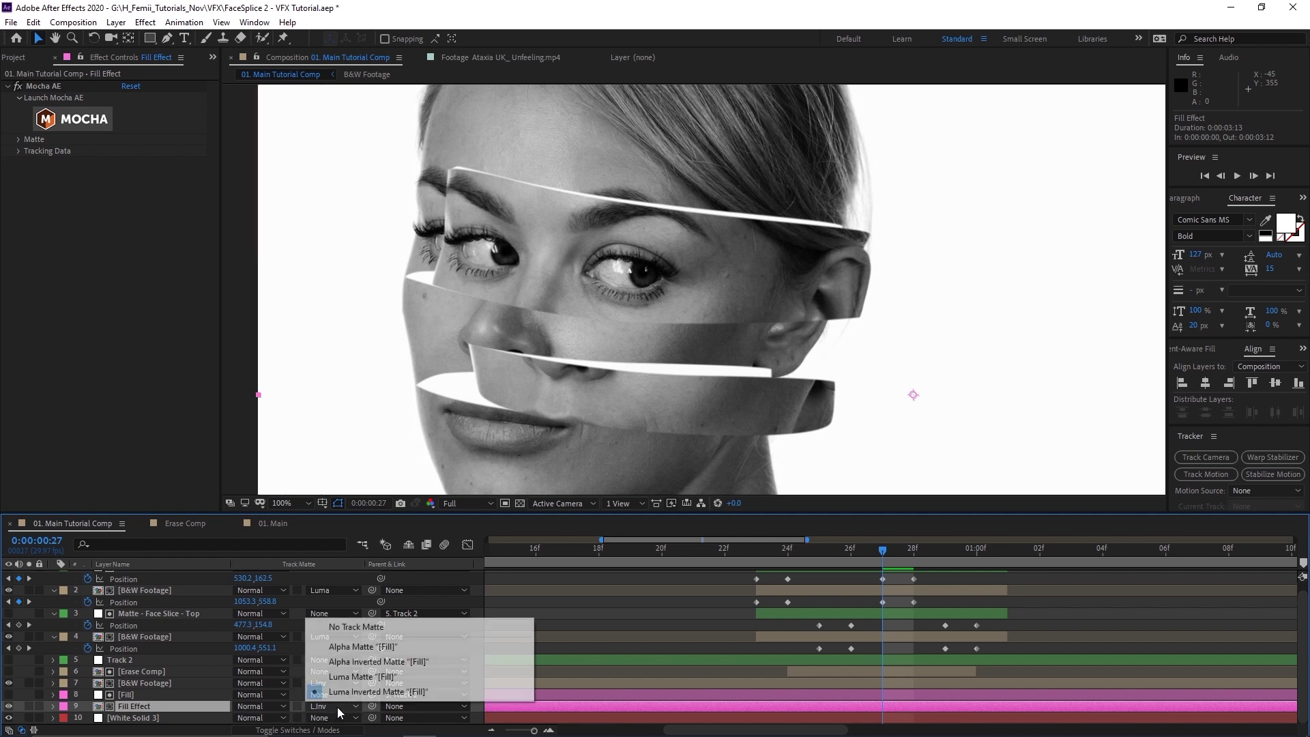
{"action": "left_click", "coordinate": [361, 678]}
{"action": "left_click", "coordinate": [133, 697]}
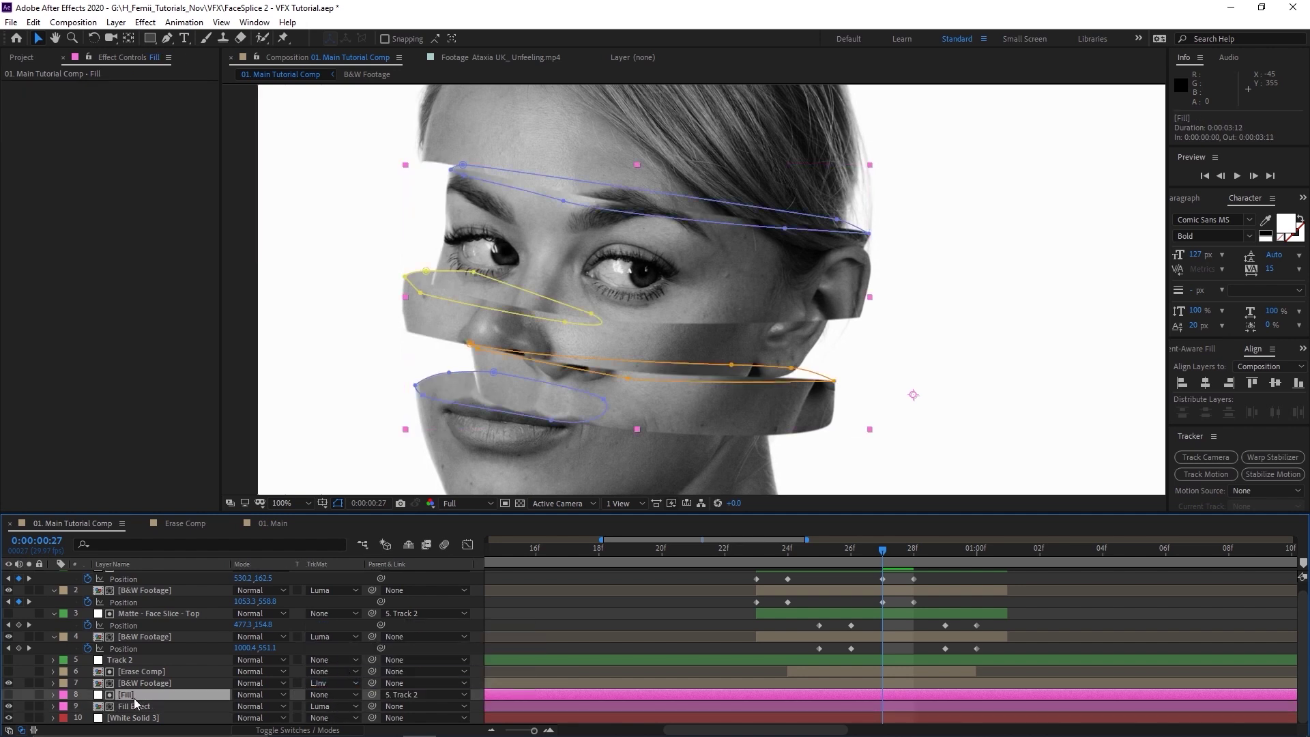
{"action": "left_click", "coordinate": [139, 707]}
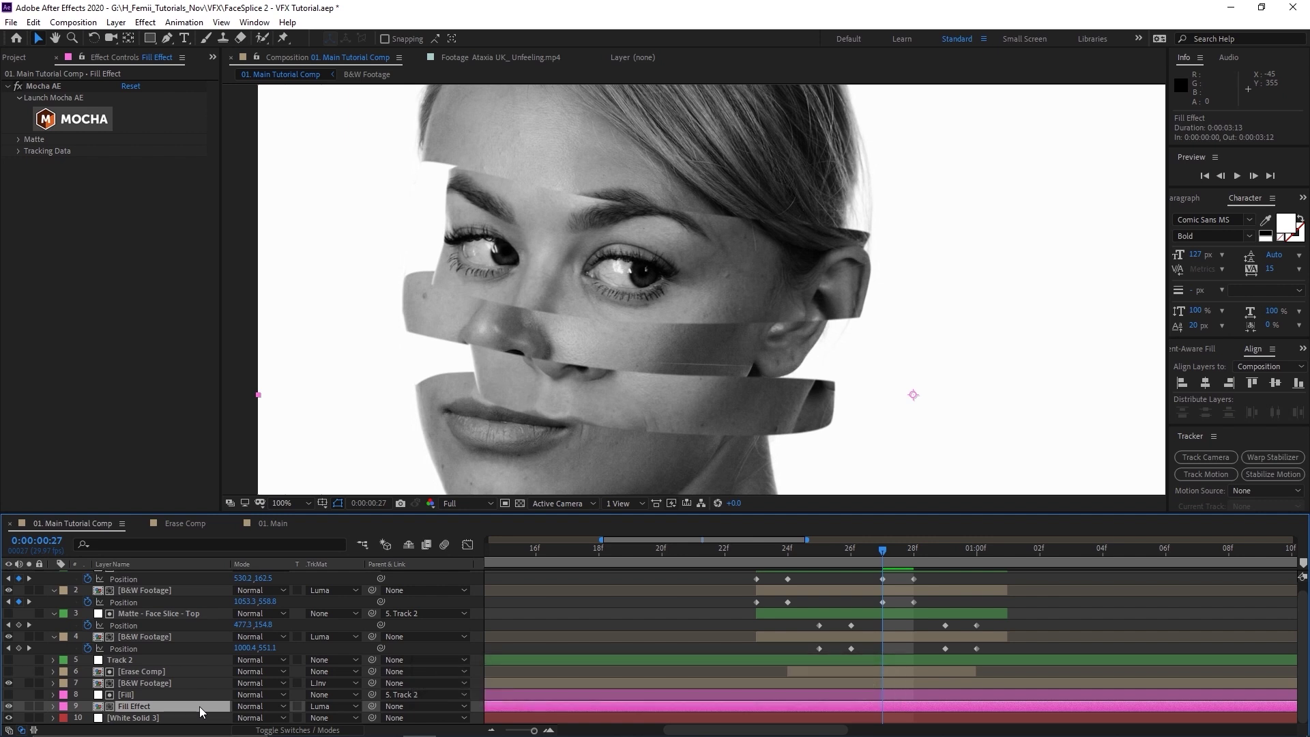
Step: Apply Curves to the Fill Effect layer and bend the RGB curve downward to darken the slice interiors
{"action": "key", "text": "ctrl+space"}
{"action": "type", "text": "curves"}
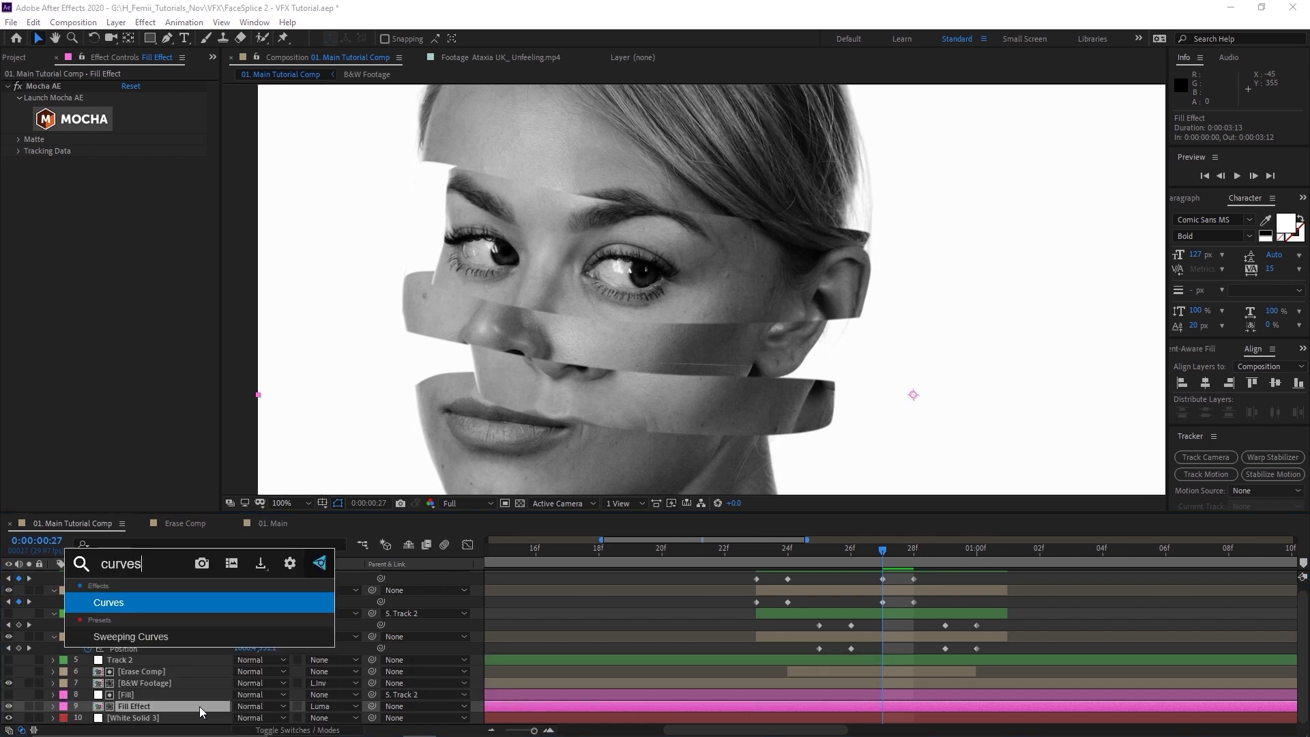
{"action": "key", "text": "Return"}
{"action": "left_click_drag", "start_coordinate": [118, 295], "coordinate": [139, 331]}
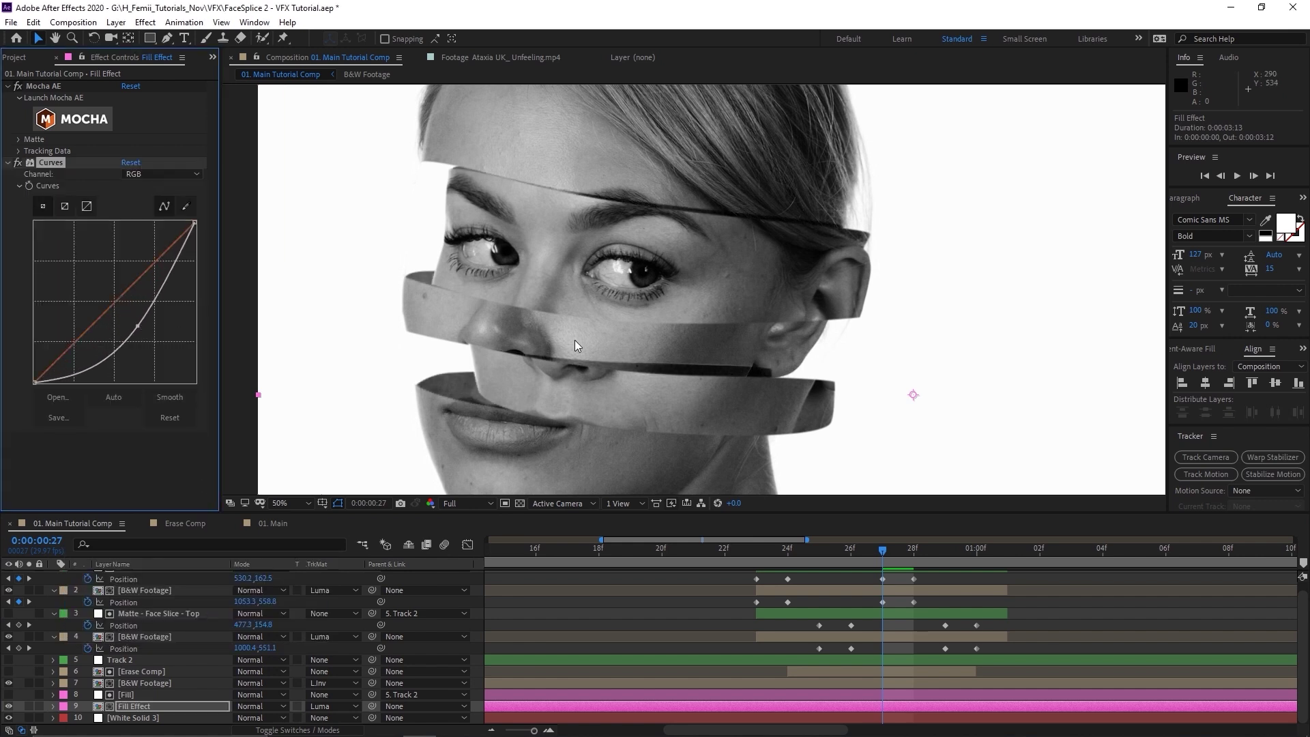
{"action": "scroll", "coordinate": [574, 346], "scroll_direction": "down", "scroll_amount": 2}
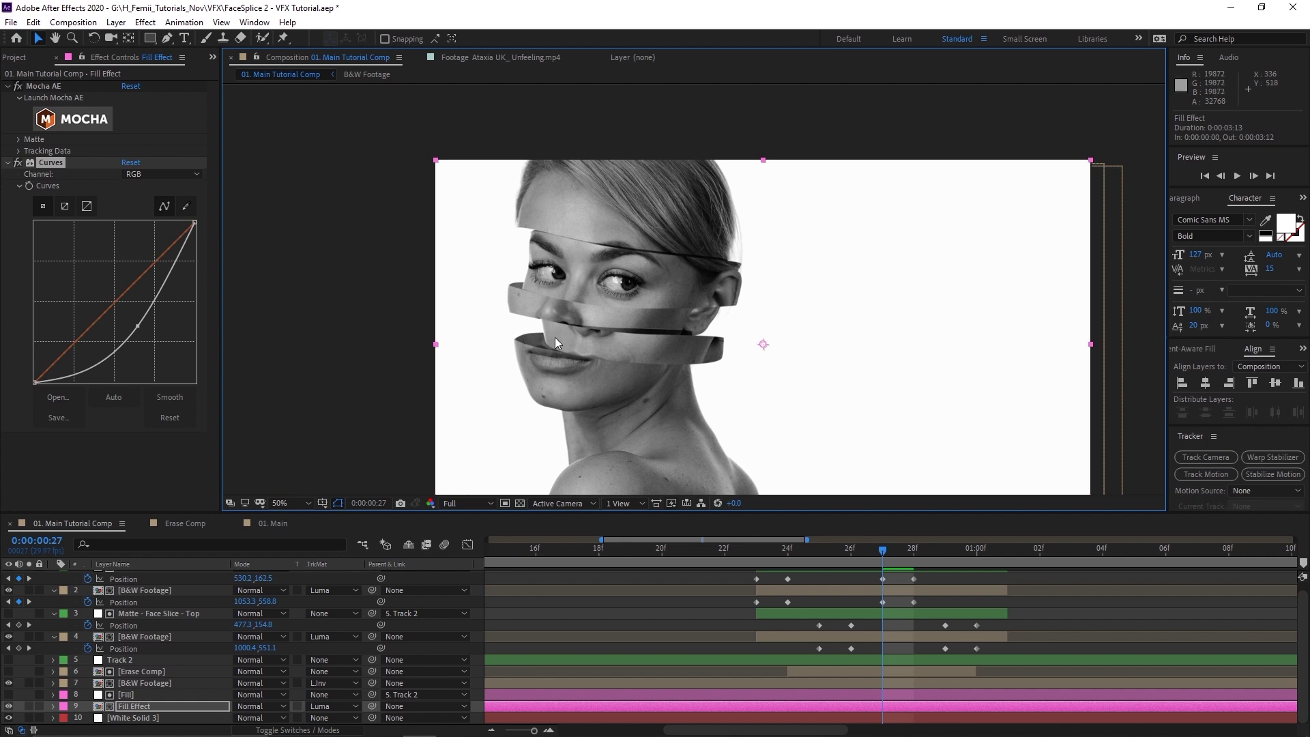
{"action": "scroll", "coordinate": [533, 342], "scroll_direction": "up", "scroll_amount": 1}
Step: Add a Noise effect to the Fill Effect layer with 20% noise and Use Color Noise turned off
{"action": "left_click", "coordinate": [185, 704]}
{"action": "key", "text": "ctrl+space"}
{"action": "type", "text": "noise"}
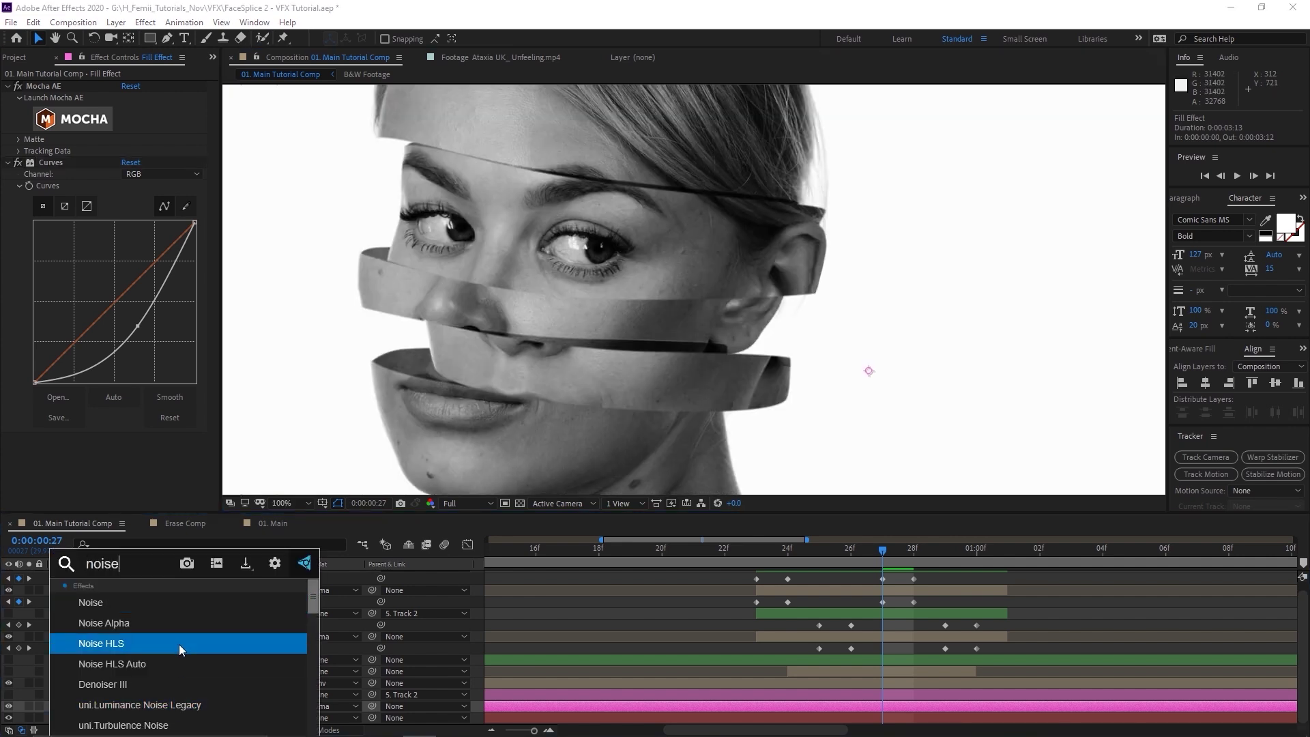
{"action": "left_click", "coordinate": [177, 601]}
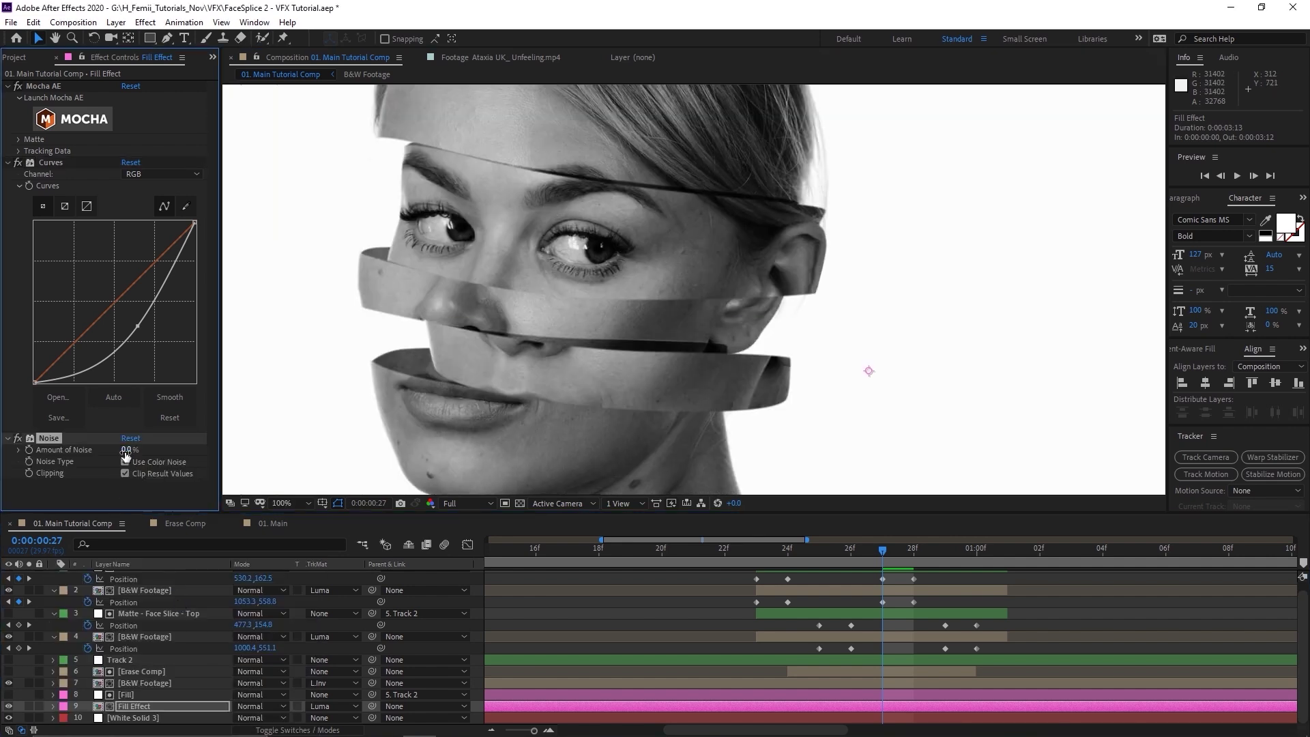
{"action": "key", "text": "Return"}
{"action": "left_click", "coordinate": [125, 462]}
{"action": "scroll", "coordinate": [621, 367], "scroll_direction": "down", "scroll_amount": 2}
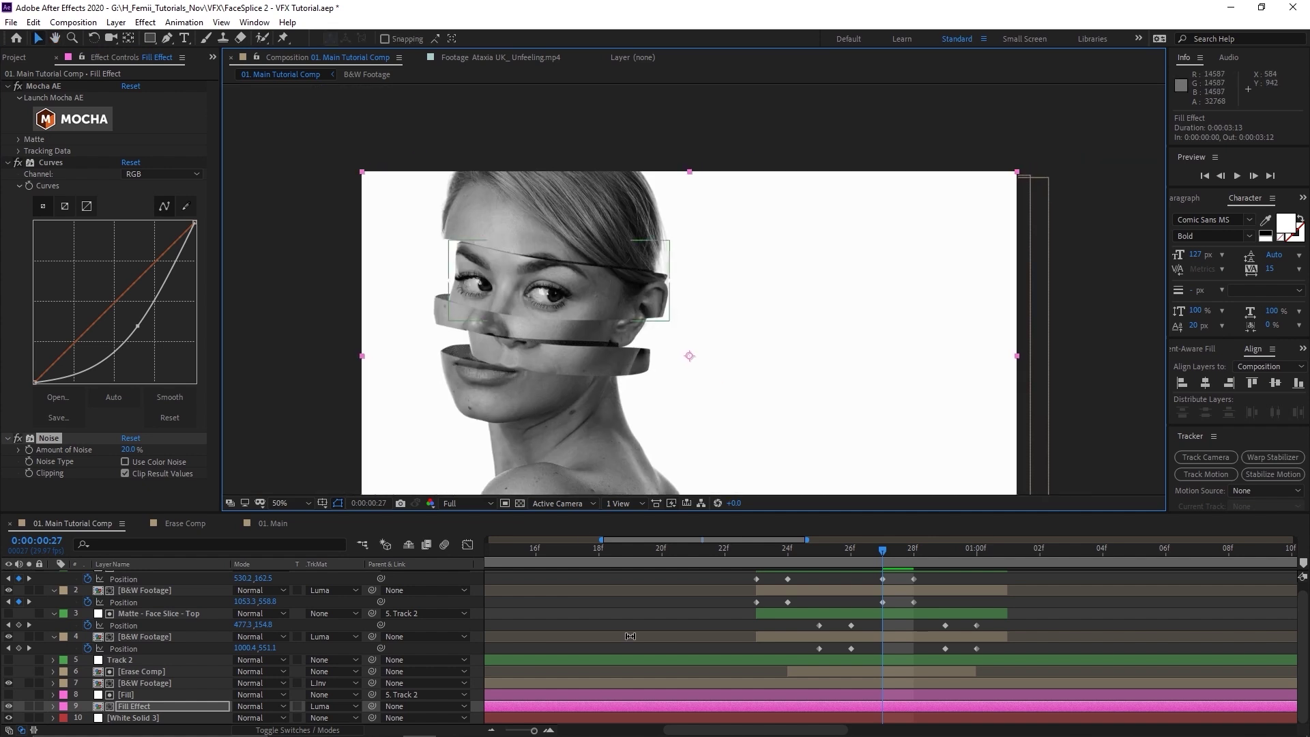
Step: Apply the AE Pixel Sorter 2 effect to the Fill Effect layer
{"action": "left_click", "coordinate": [589, 706]}
{"action": "key", "text": "ctrl+space"}
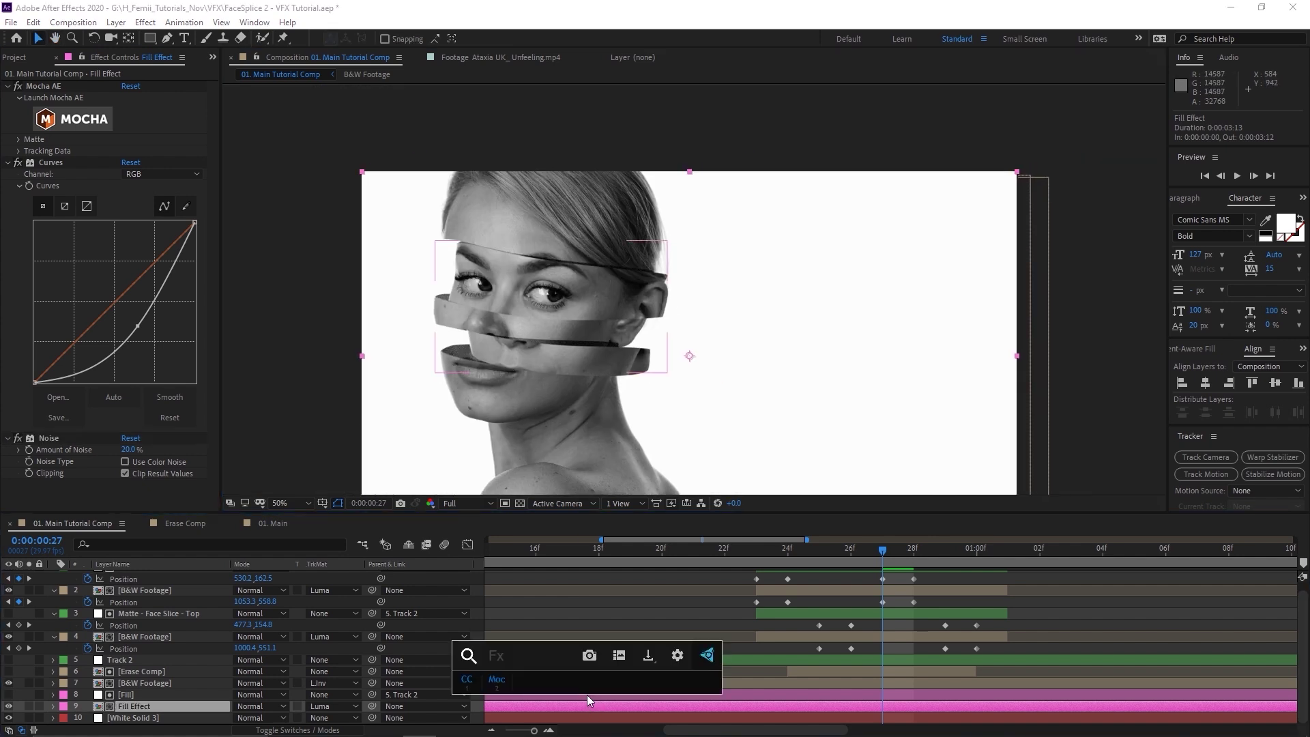
{"action": "type", "text": "ae"}
{"action": "left_click", "coordinate": [560, 644]}
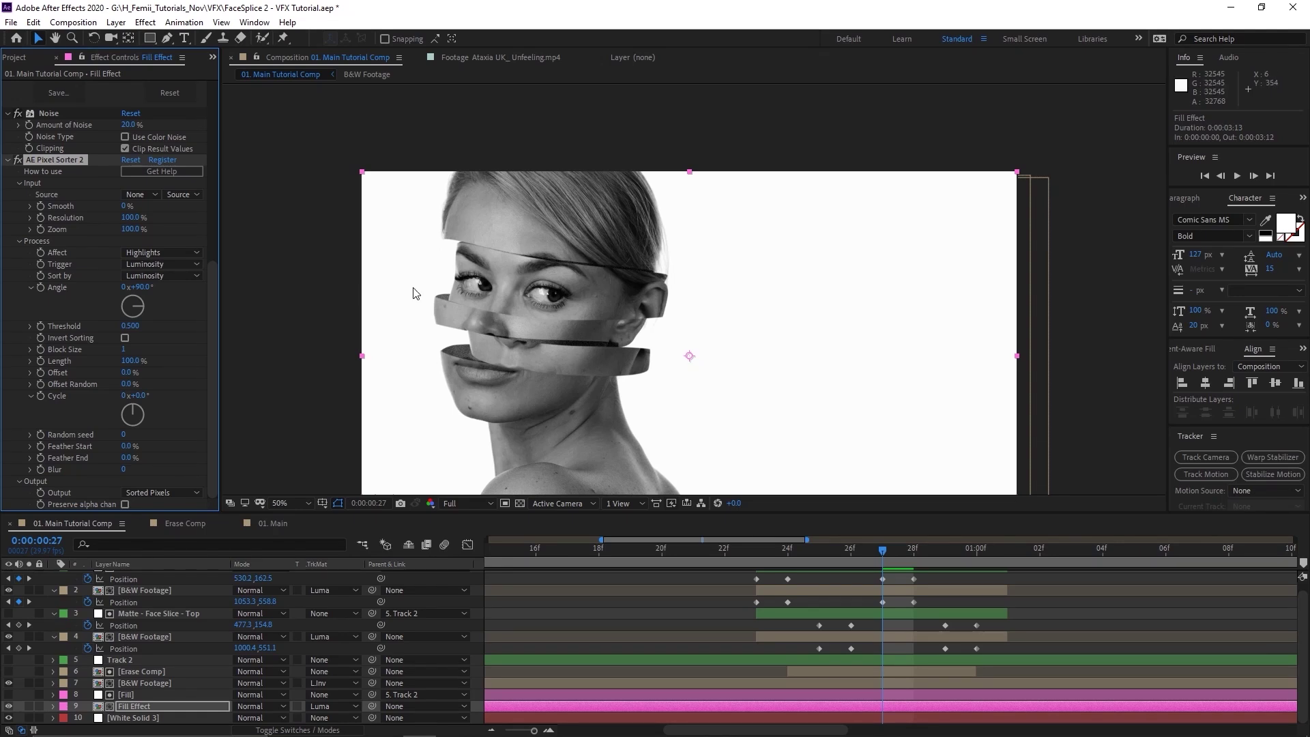
Step: Scale the Fill Effect layer to 111% and shift it horizontally to position 1037, 540
{"action": "scroll", "coordinate": [614, 341], "scroll_direction": "up", "scroll_amount": 2}
{"action": "left_click_drag", "start_coordinate": [465, 307], "coordinate": [627, 337]}
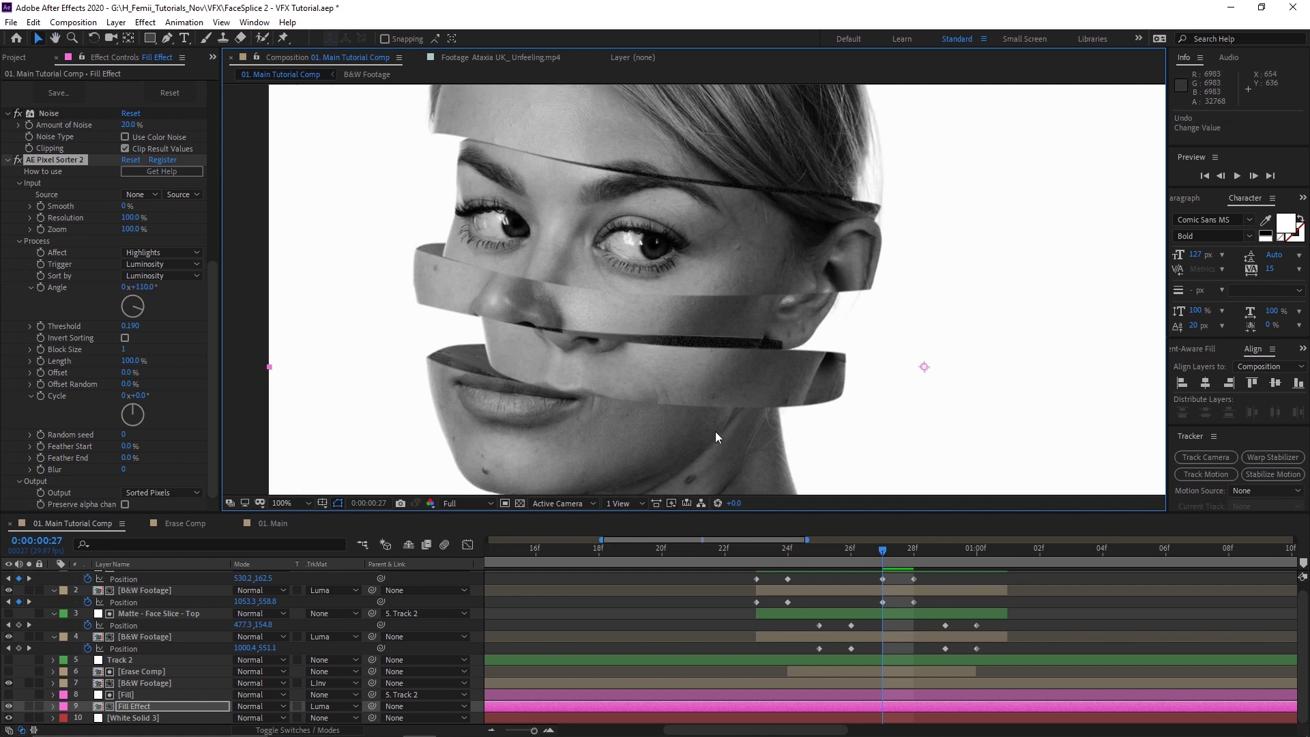
{"action": "left_click_drag", "start_coordinate": [714, 405], "coordinate": [762, 392]}
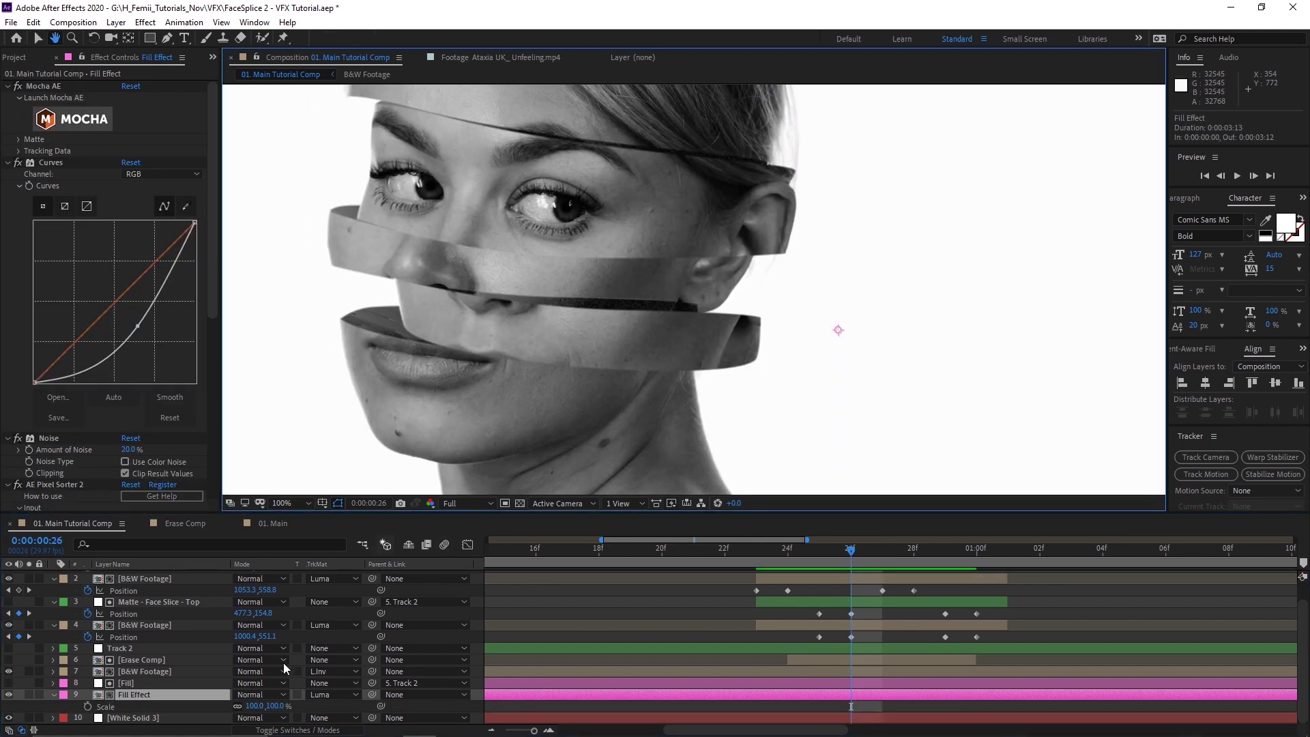
{"action": "left_click_drag", "start_coordinate": [260, 706], "coordinate": [267, 705]}
{"action": "left_click_drag", "start_coordinate": [526, 350], "coordinate": [577, 355]}
{"action": "left_click_drag", "start_coordinate": [700, 327], "coordinate": [667, 337]}
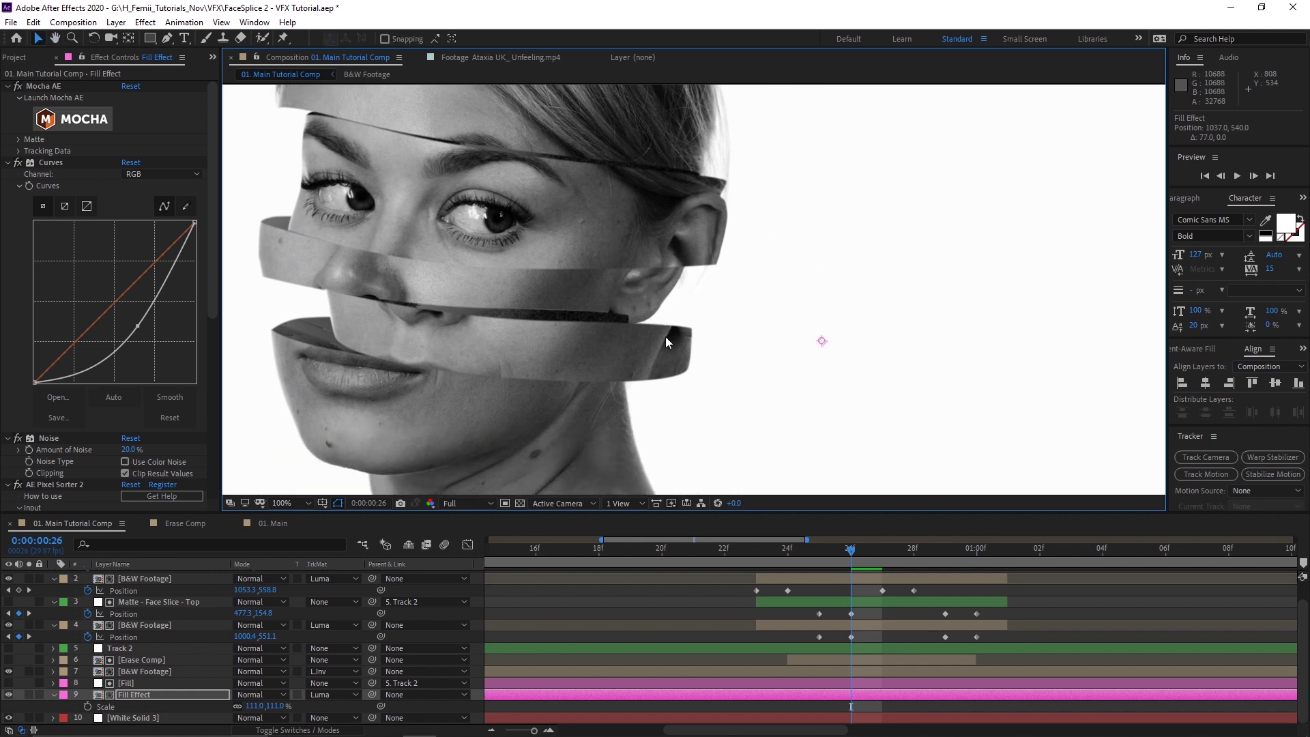
Step: Toggle the visibility of the luma-inverted B&W Footage layer to examine the fill behind the gap near the ear
{"action": "scroll", "coordinate": [670, 338], "scroll_direction": "up", "scroll_amount": 1}
{"action": "left_click_drag", "start_coordinate": [572, 341], "coordinate": [563, 358]}
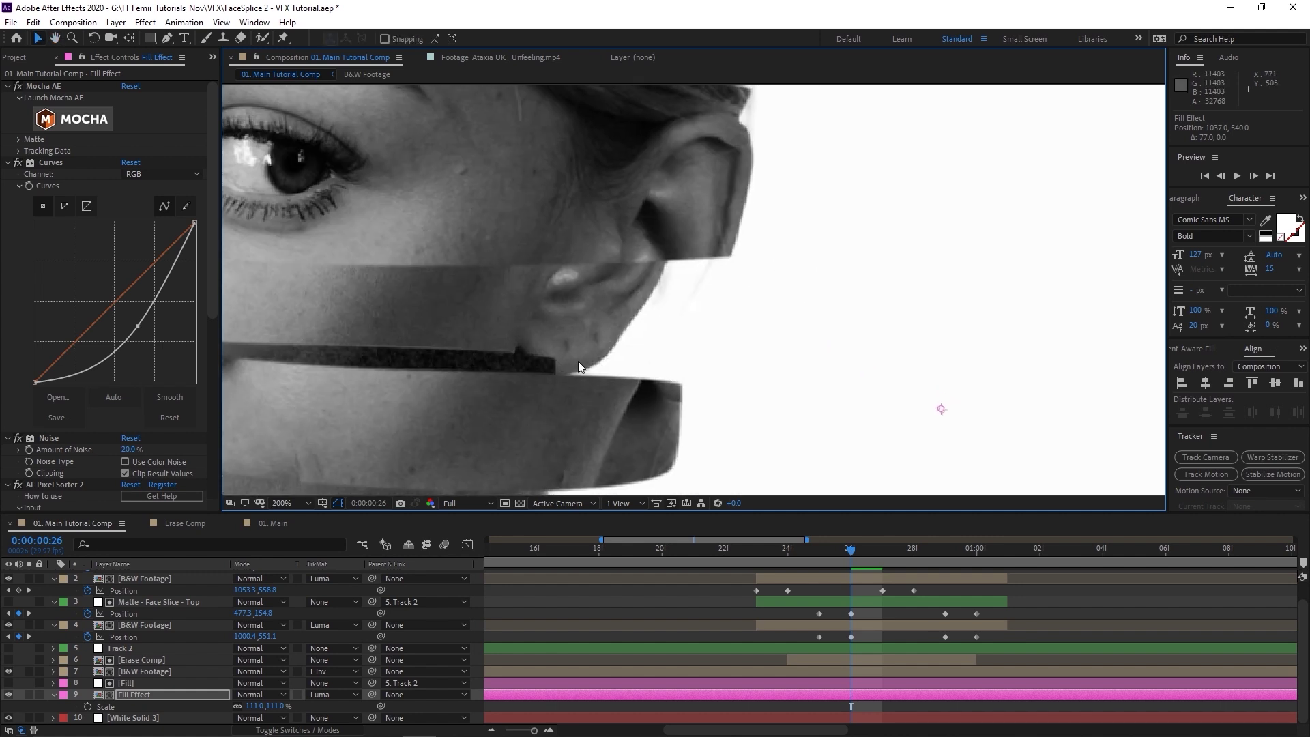
{"action": "left_click", "coordinate": [130, 673]}
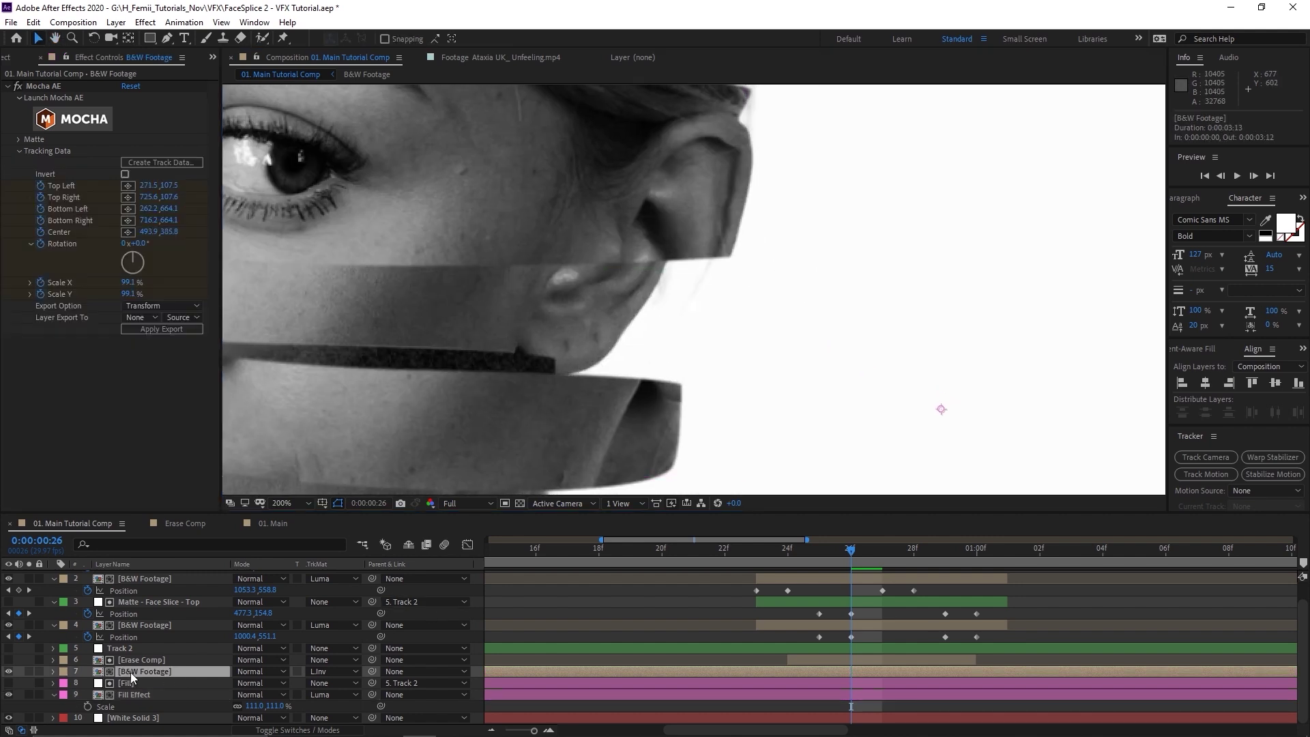
{"action": "left_click", "coordinate": [9, 670]}
{"action": "left_click", "coordinate": [10, 669]}
{"action": "left_click", "coordinate": [9, 670]}
{"action": "left_click", "coordinate": [8, 669]}
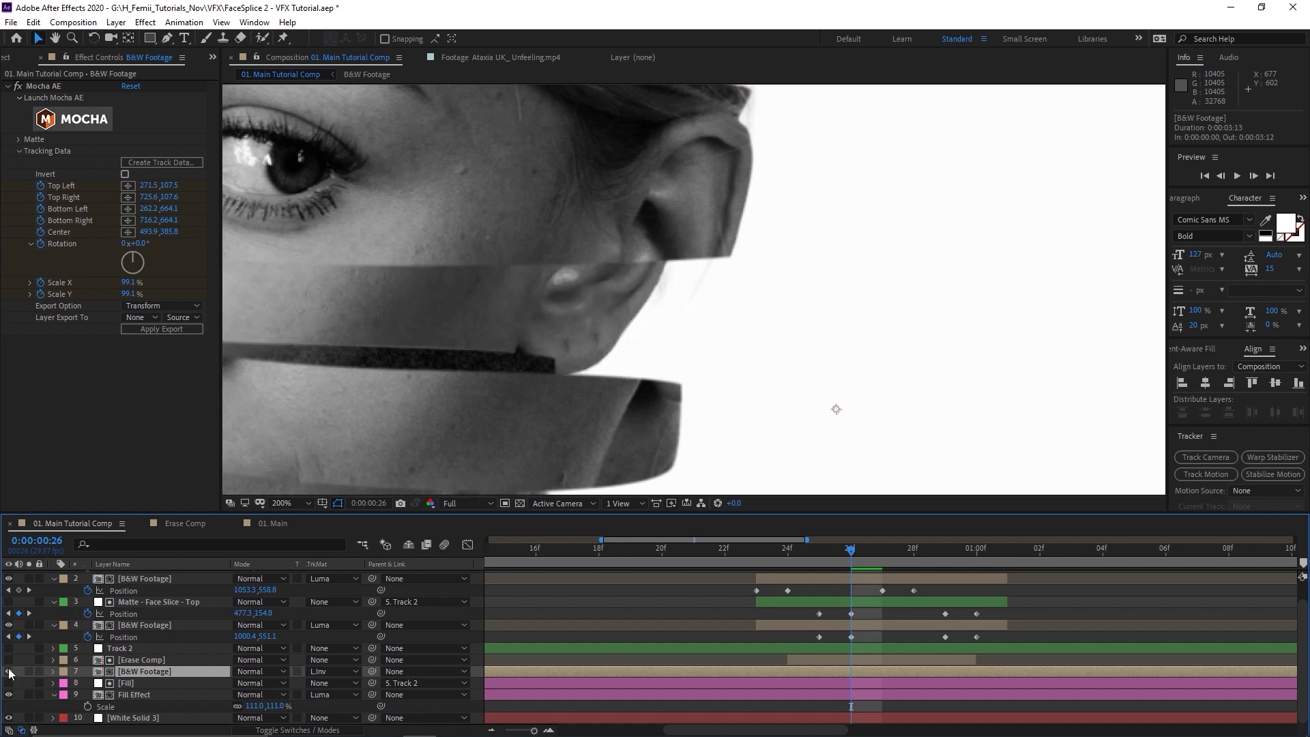
Step: Duplicate the [Fill] and Fill Effect layers and place the two copies directly above the [Erase Comp] layer
{"action": "left_click", "coordinate": [129, 681]}
{"action": "left_click", "coordinate": [133, 692], "text": "shift"}
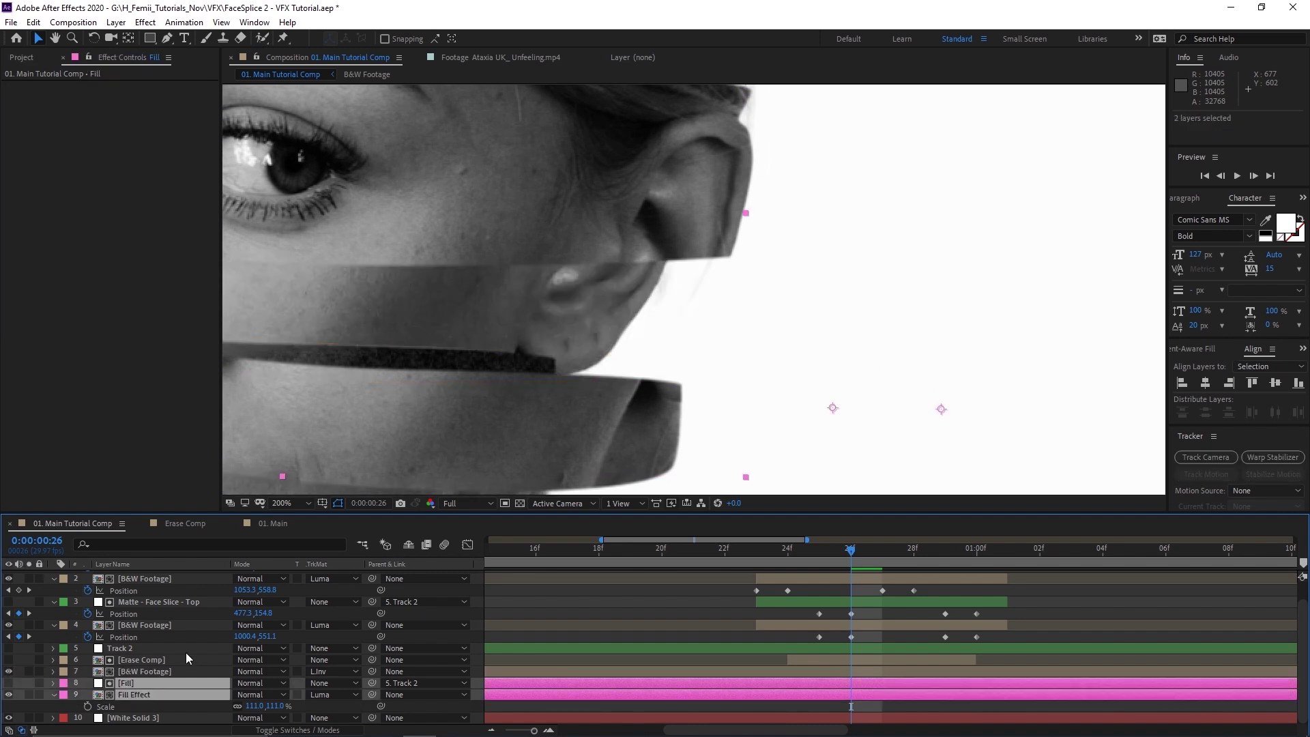
{"action": "key", "text": "ctrl+d"}
{"action": "scroll", "coordinate": [205, 696], "scroll_direction": "down", "scroll_amount": 1}
{"action": "scroll", "coordinate": [193, 660], "scroll_direction": "up", "scroll_amount": 1}
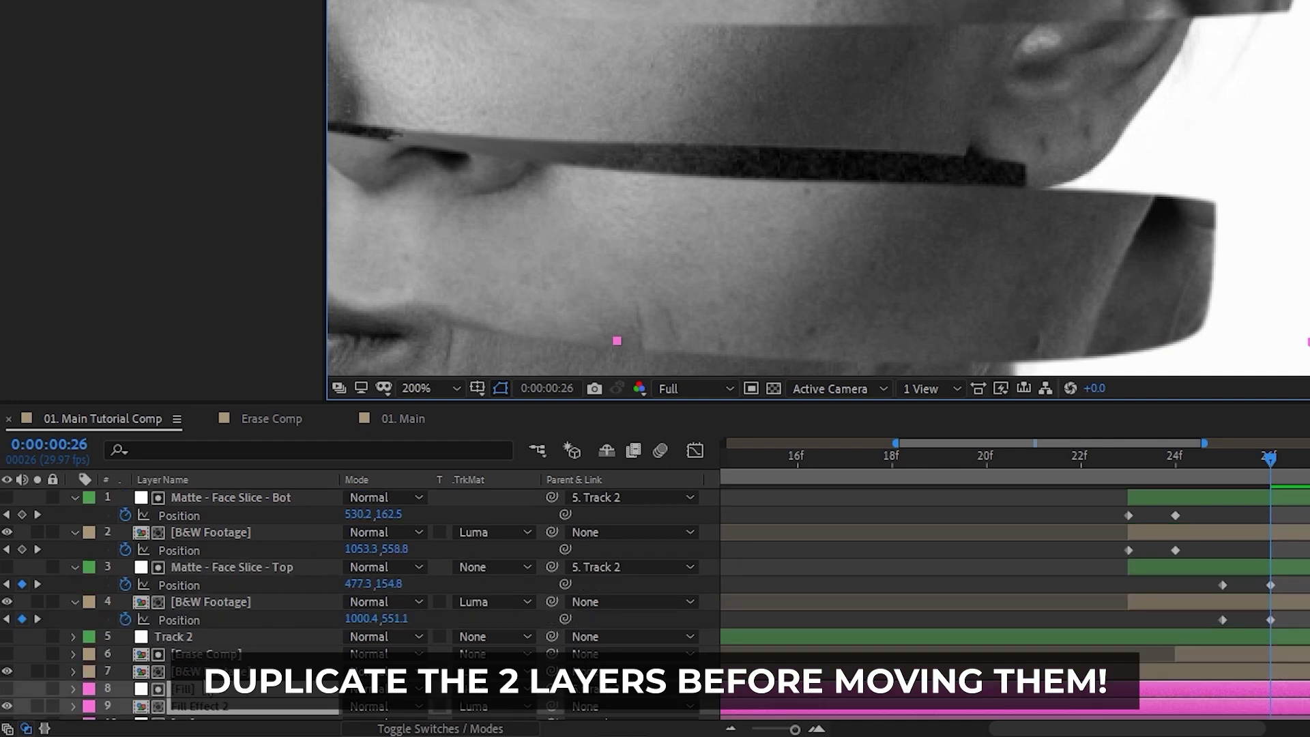
{"action": "left_click_drag", "start_coordinate": [192, 712], "coordinate": [196, 650]}
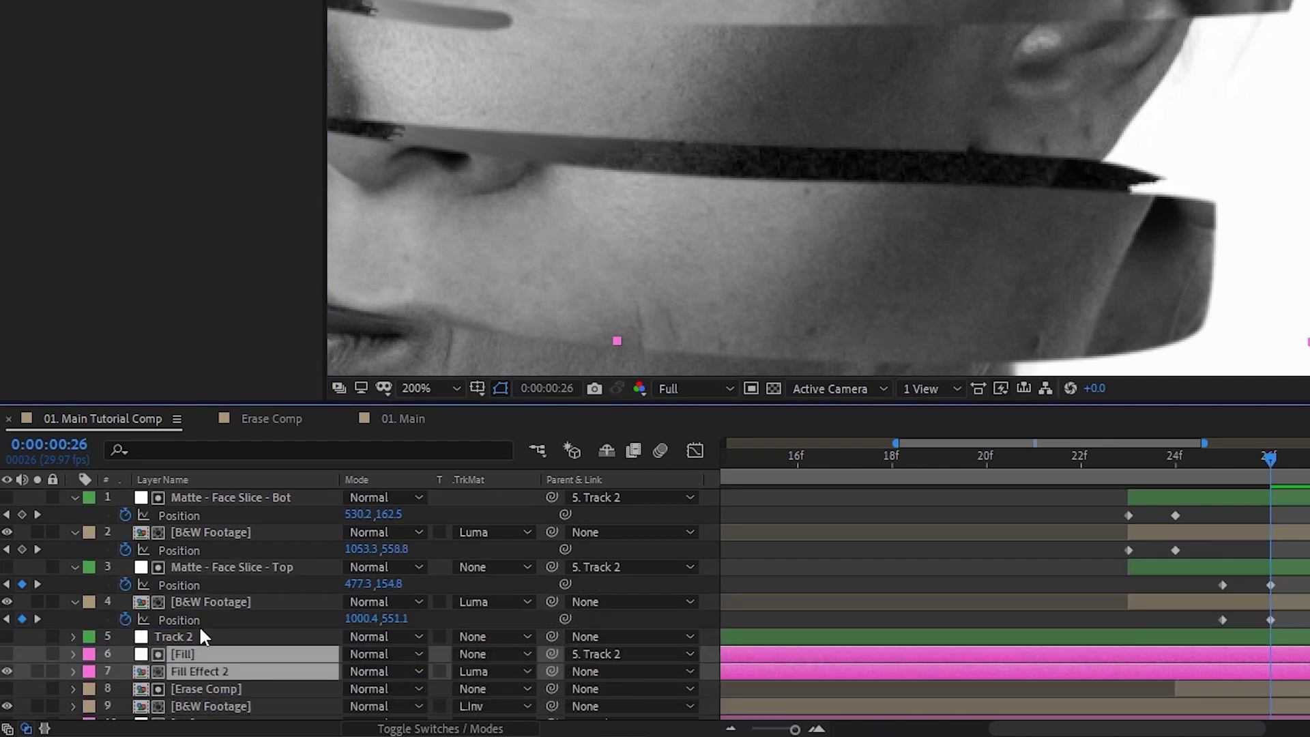
{"action": "scroll", "coordinate": [1024, 544], "scroll_direction": "down", "scroll_amount": 2}
{"action": "scroll", "coordinate": [205, 608], "scroll_direction": "up", "scroll_amount": 2}
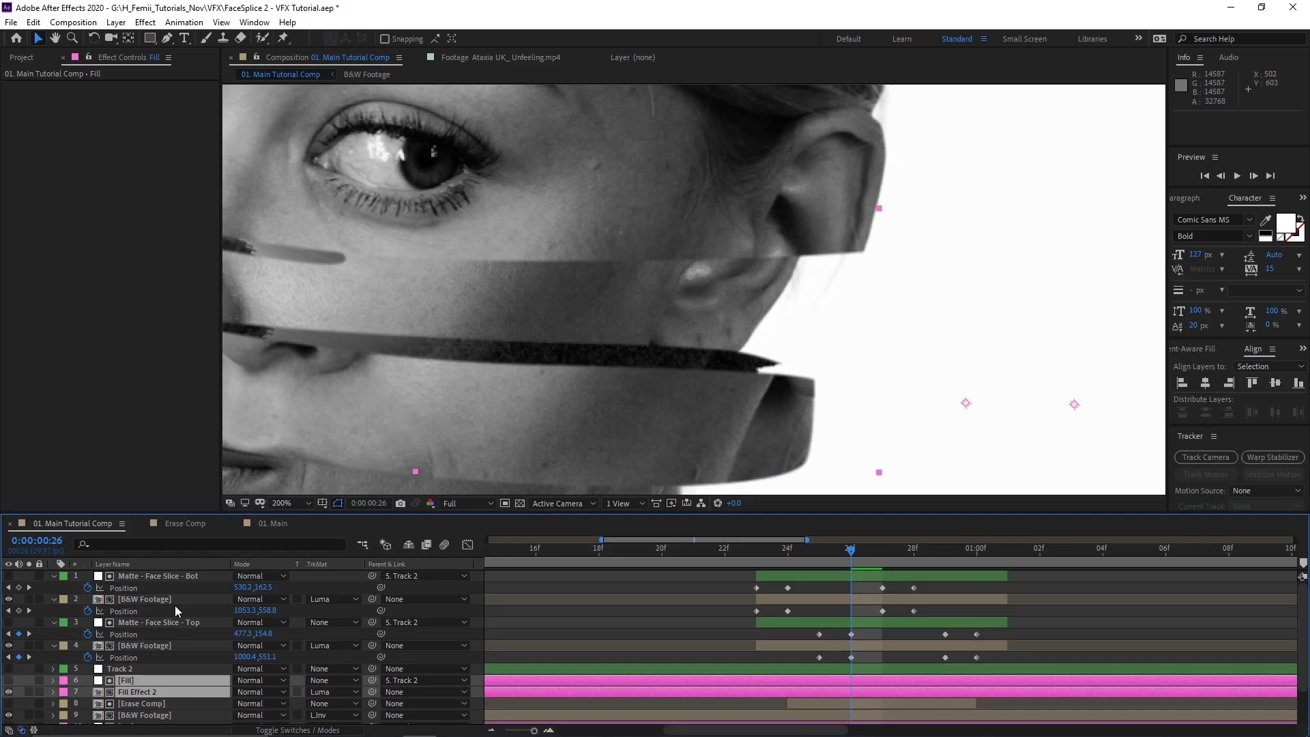
Step: Shift the Fill Effect 2 layer horizontally to position 1081.5, 540 so its texture covers the end of the lower gap
{"action": "left_click", "coordinate": [194, 637]}
{"action": "left_click", "coordinate": [135, 680]}
{"action": "left_click_drag", "start_coordinate": [765, 339], "coordinate": [645, 391]}
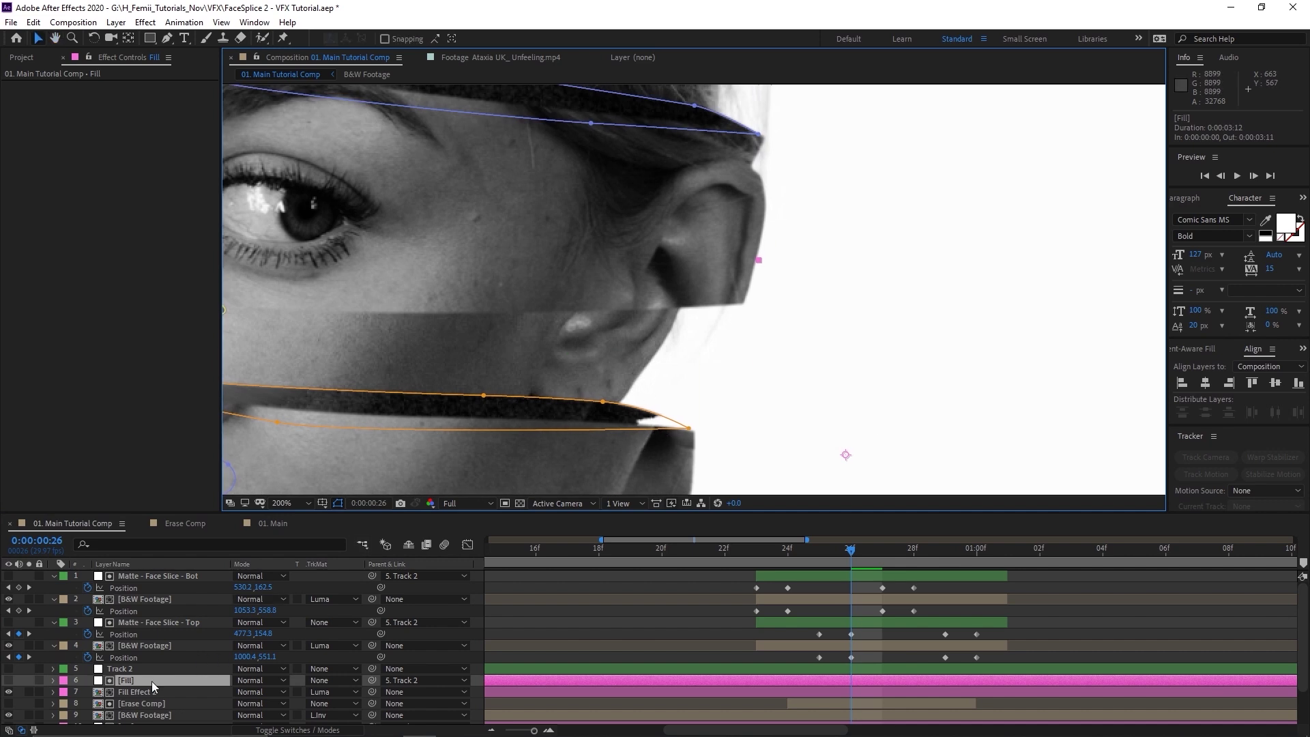
{"action": "left_click", "coordinate": [137, 694]}
{"action": "left_click_drag", "start_coordinate": [575, 408], "coordinate": [645, 413]}
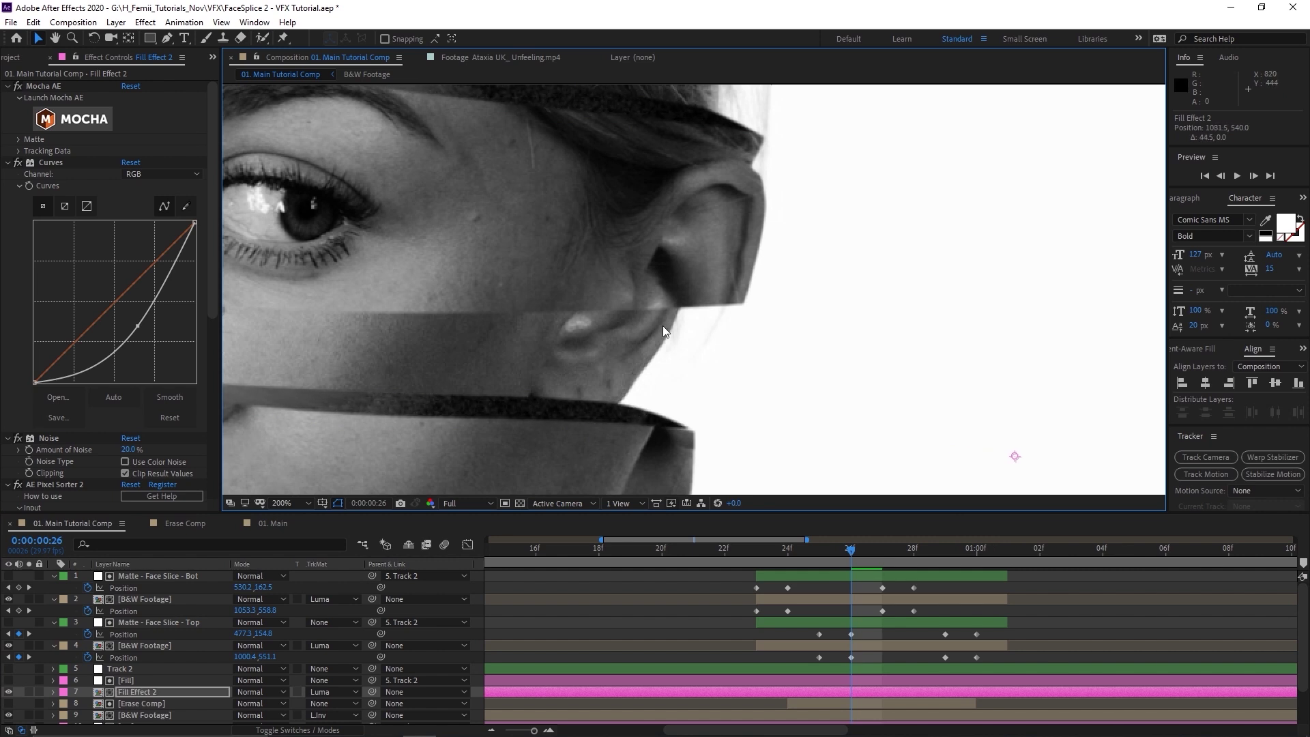
Step: Draw a rectangular mask on the Fill Effect 2 layer around the back half of the head, including the ear
{"action": "key", "text": "comma"}
{"action": "key", "text": "comma"}
{"action": "key", "text": "comma"}
{"action": "key", "text": "period"}
{"action": "key", "text": "period"}
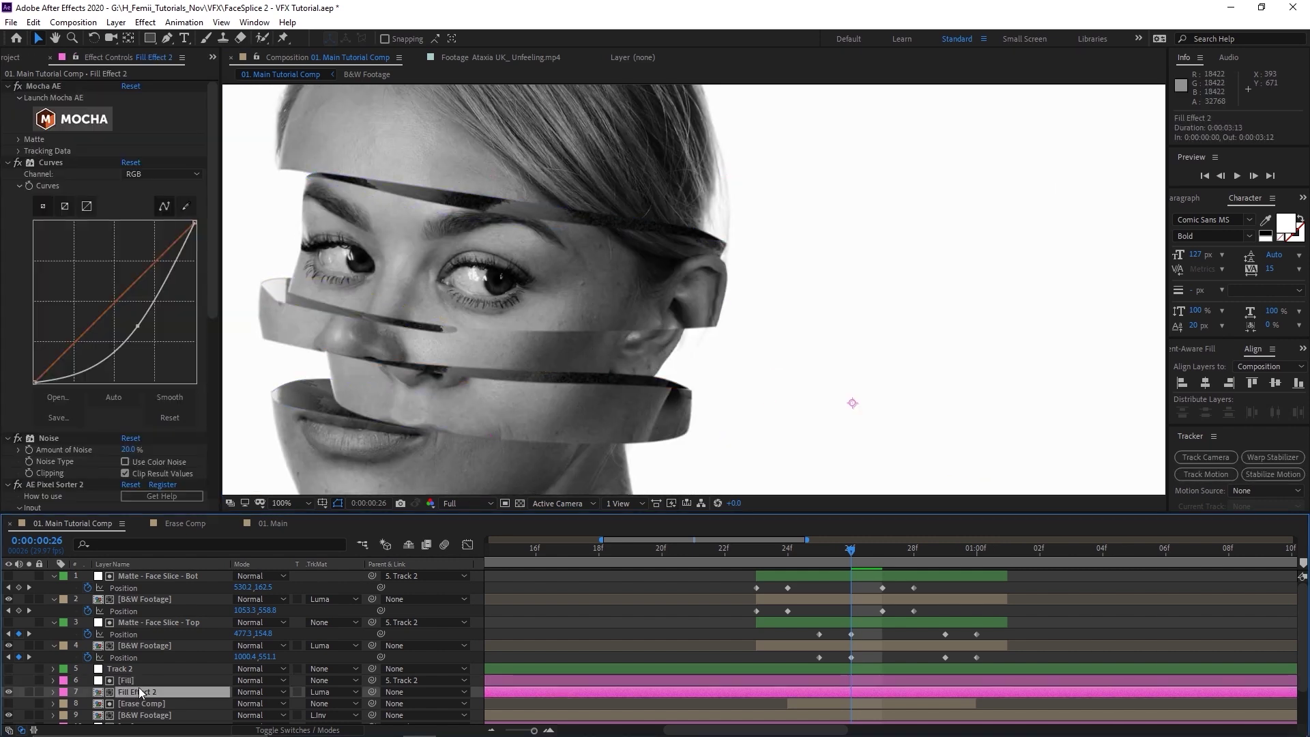
{"action": "key", "text": "q"}
{"action": "left_click_drag", "start_coordinate": [541, 162], "coordinate": [767, 445]}
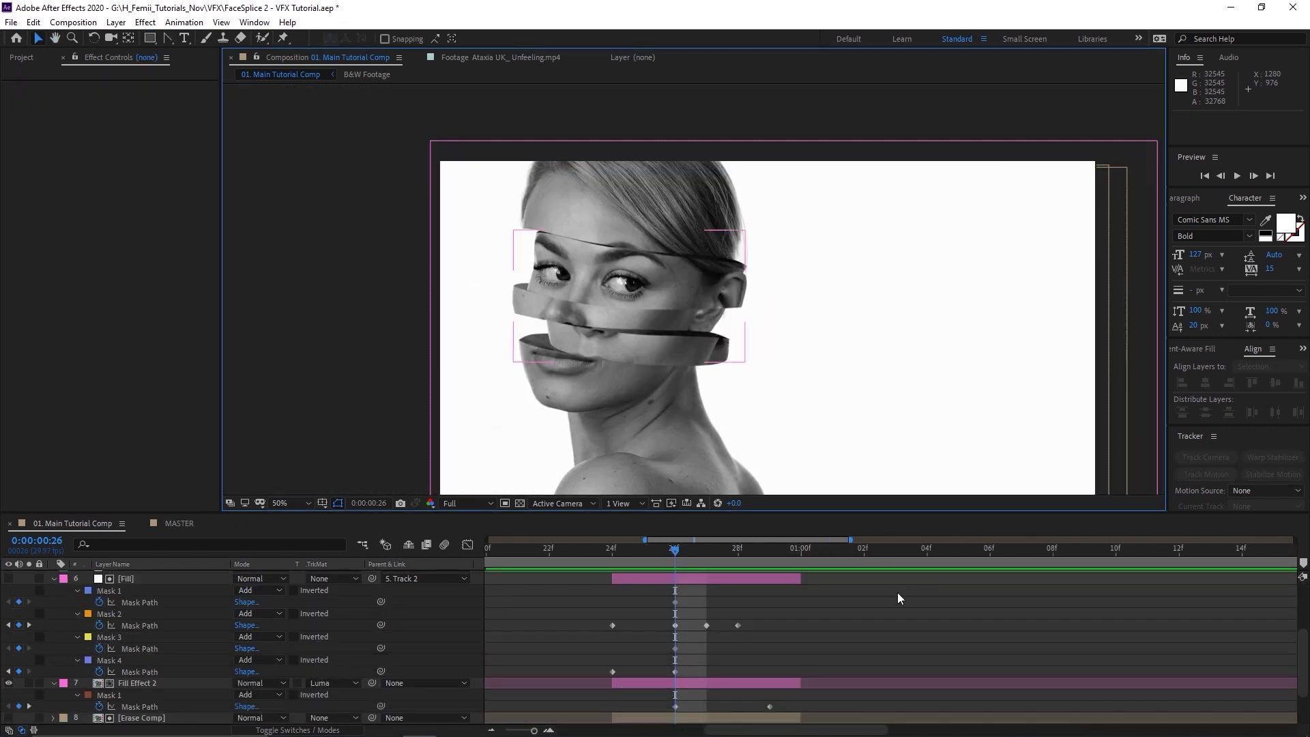
Step: Compare the tutorial comp's slices with the finished slices in the MASTER comp and display the Chromatic Abberation layer's effect settings
{"action": "left_click", "coordinate": [698, 434]}
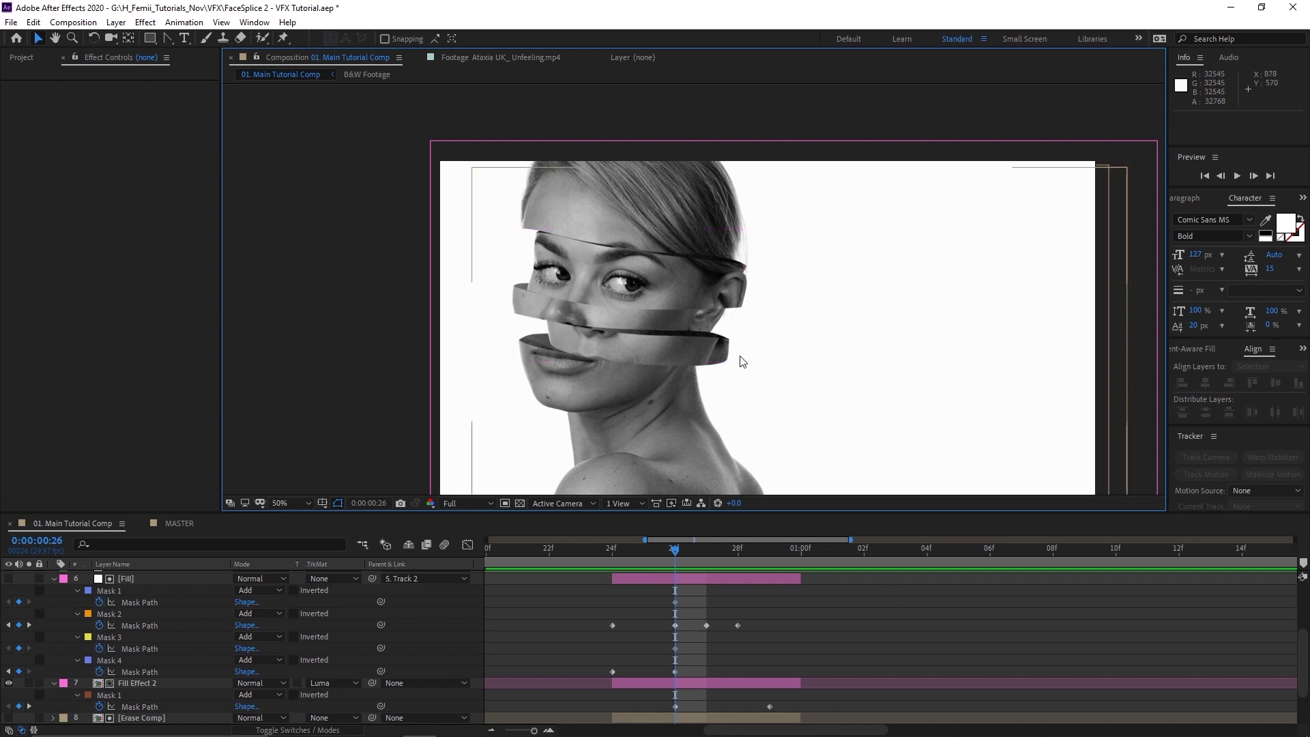
{"action": "scroll", "coordinate": [708, 337], "scroll_direction": "up", "scroll_amount": 3}
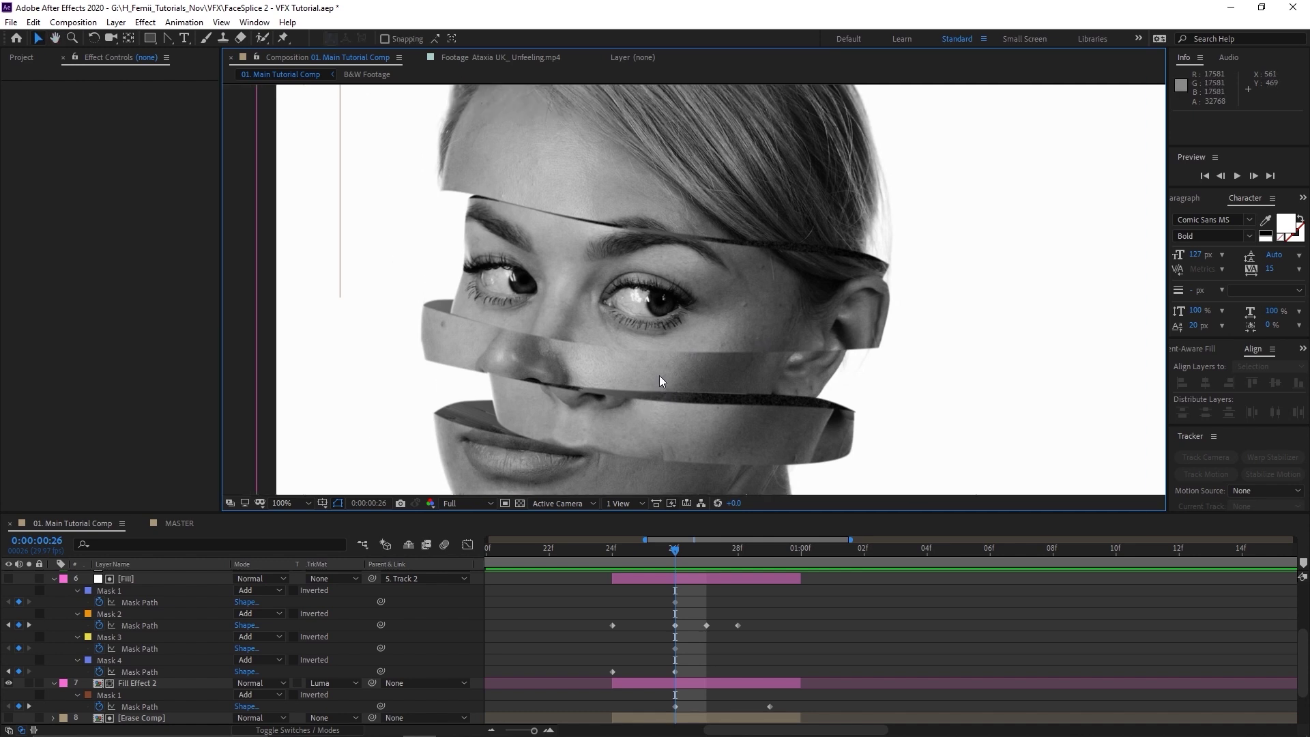
{"action": "scroll", "coordinate": [659, 363], "scroll_direction": "down", "scroll_amount": 2}
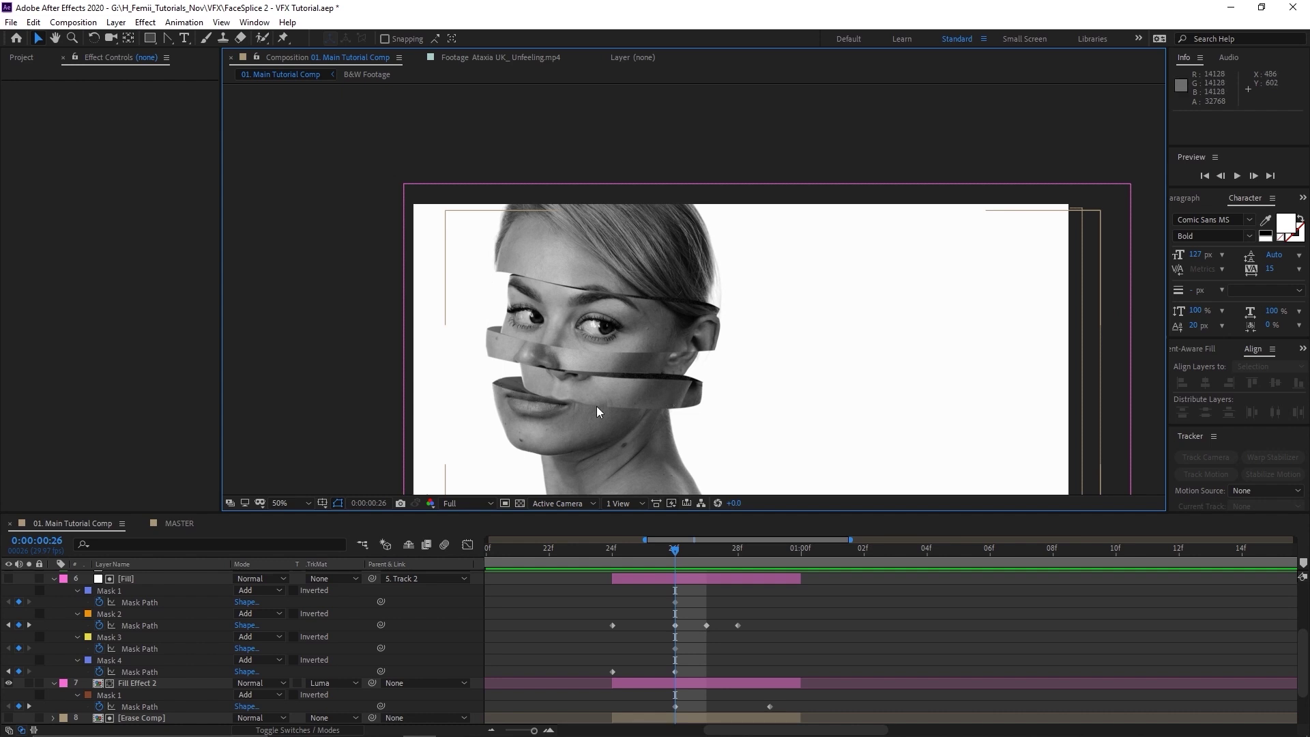
{"action": "left_click", "coordinate": [178, 523]}
{"action": "scroll", "coordinate": [769, 316], "scroll_direction": "up", "scroll_amount": 2}
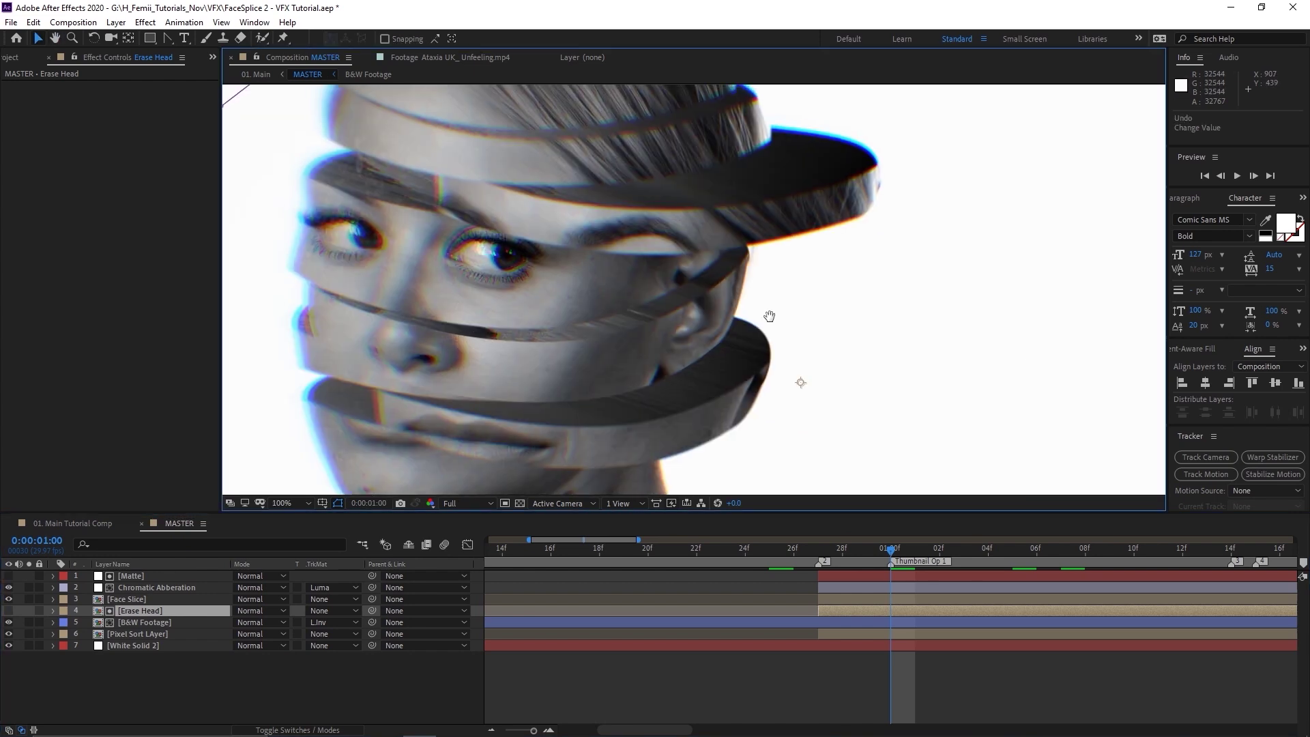
{"action": "left_click_drag", "start_coordinate": [769, 316], "coordinate": [823, 335]}
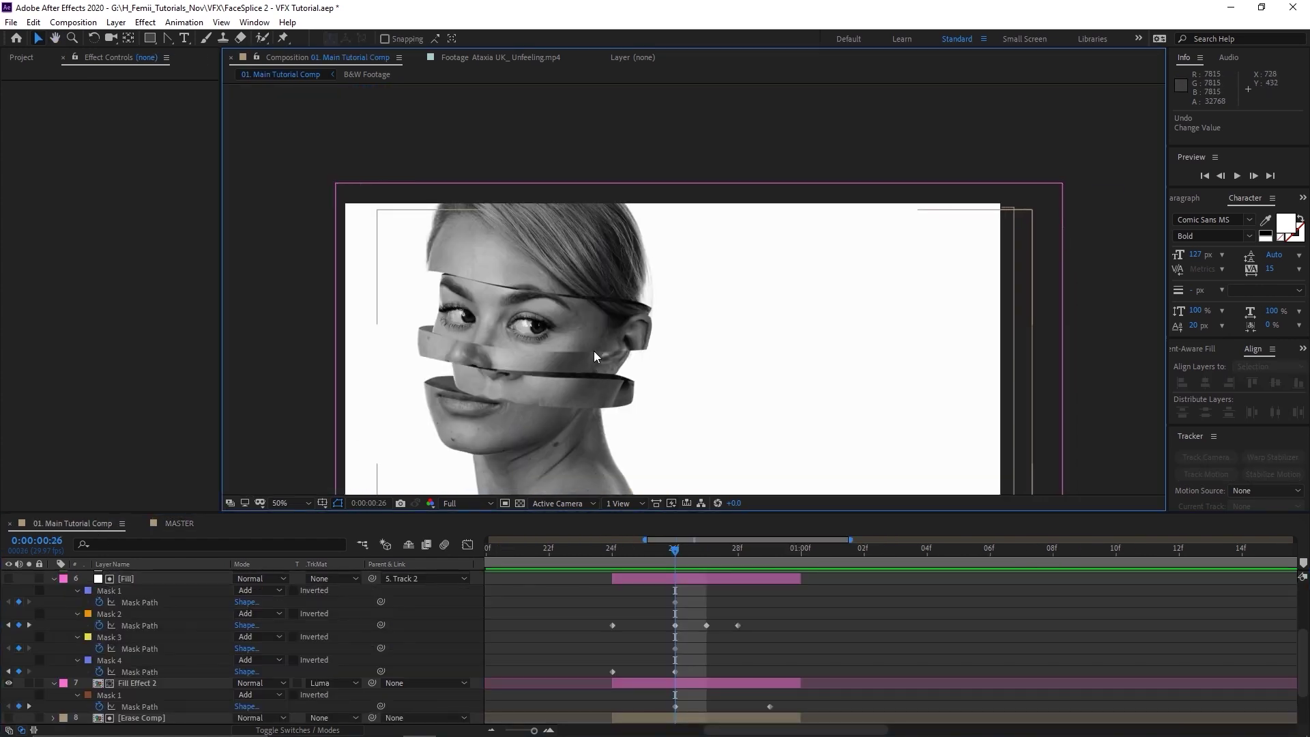
{"action": "left_click", "coordinate": [179, 523]}
{"action": "left_click_drag", "start_coordinate": [629, 380], "coordinate": [601, 387]}
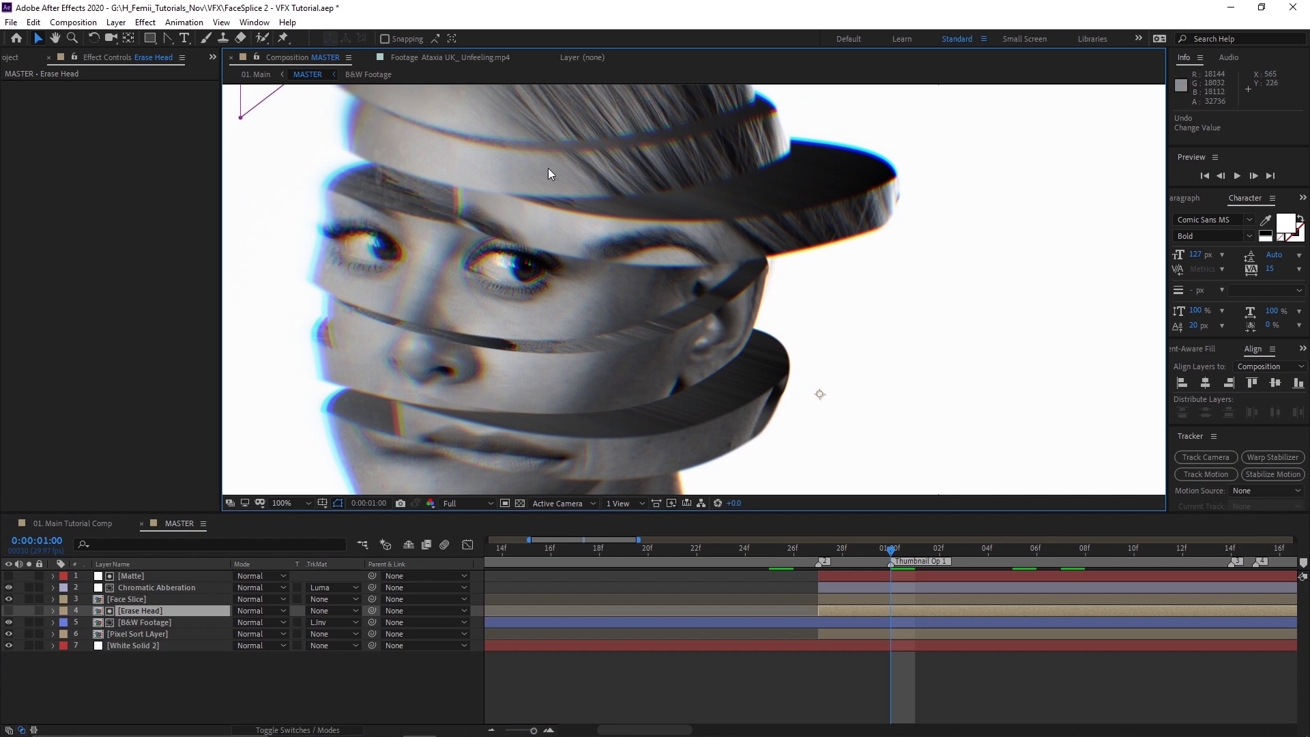
{"action": "left_click_drag", "start_coordinate": [547, 168], "coordinate": [564, 310]}
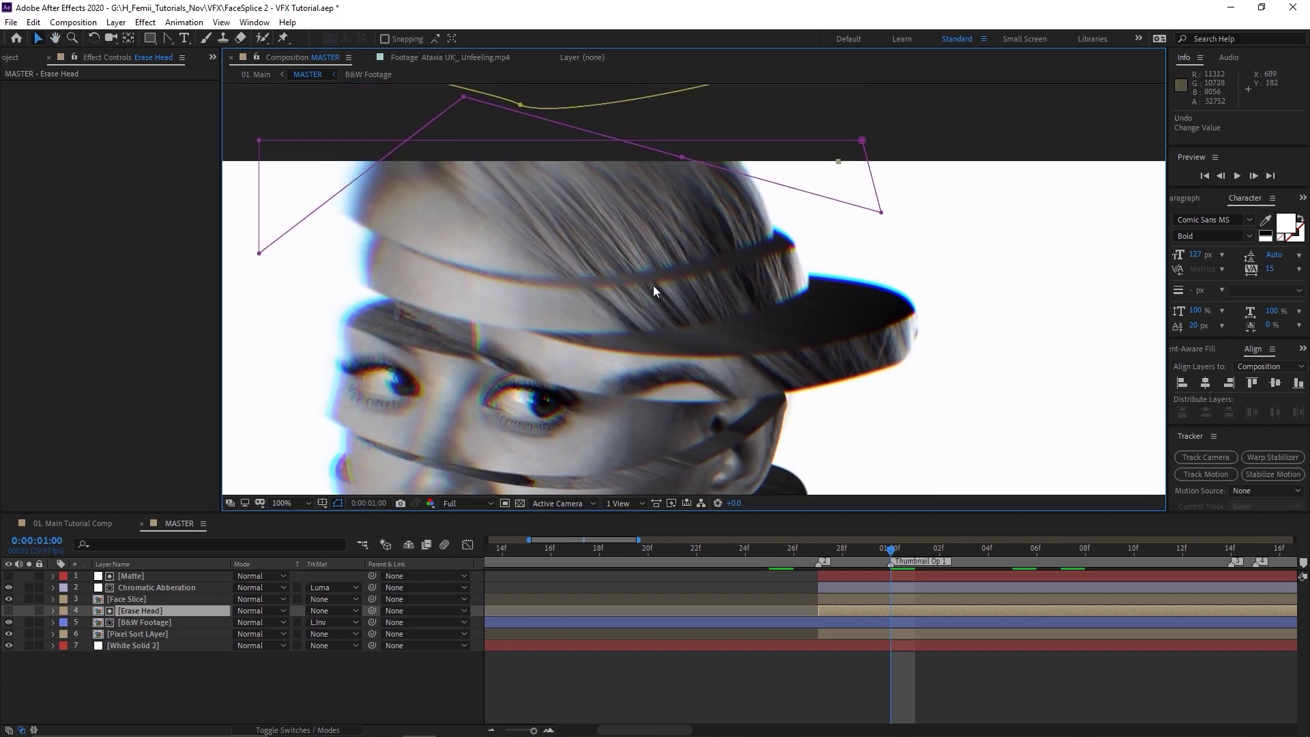
{"action": "scroll", "coordinate": [653, 285], "scroll_direction": "down", "scroll_amount": 2}
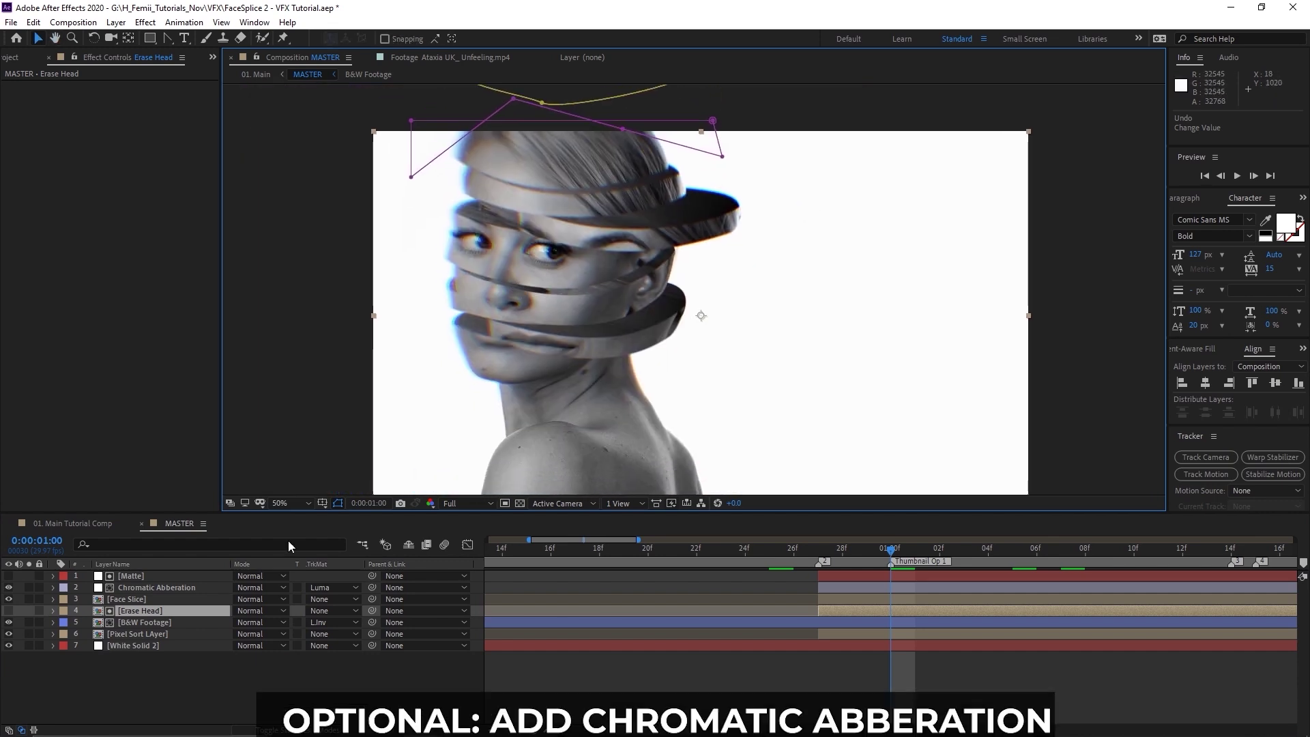
{"action": "left_click", "coordinate": [175, 587]}
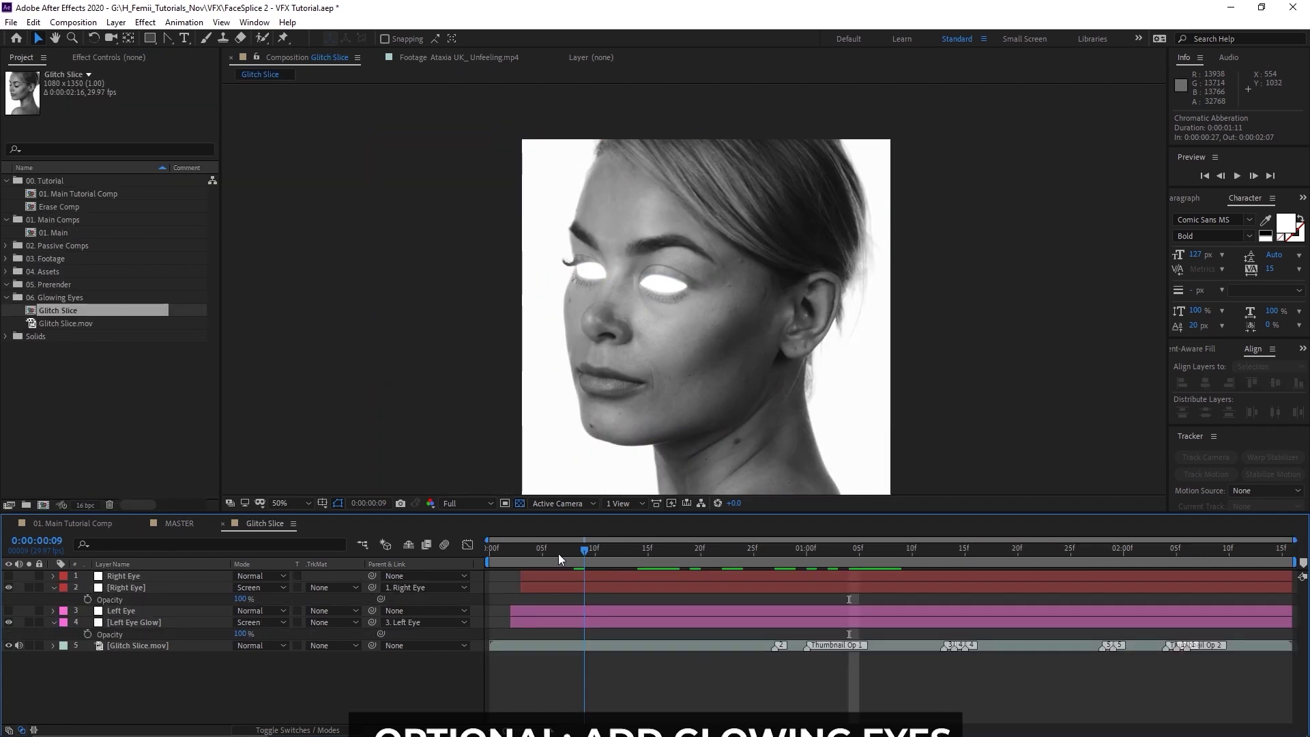
Step: Scrub the Glitch Slice comp to 0:00:00:29 and examine the glowing eyes on the sliced face
{"action": "left_click_drag", "start_coordinate": [558, 554], "coordinate": [795, 557]}
{"action": "scroll", "coordinate": [658, 383], "scroll_direction": "up", "scroll_amount": 2}
{"action": "left_click_drag", "start_coordinate": [658, 383], "coordinate": [699, 334]}
{"action": "scroll", "coordinate": [699, 334], "scroll_direction": "down", "scroll_amount": 1}
{"action": "scroll", "coordinate": [698, 334], "scroll_direction": "down", "scroll_amount": 2}
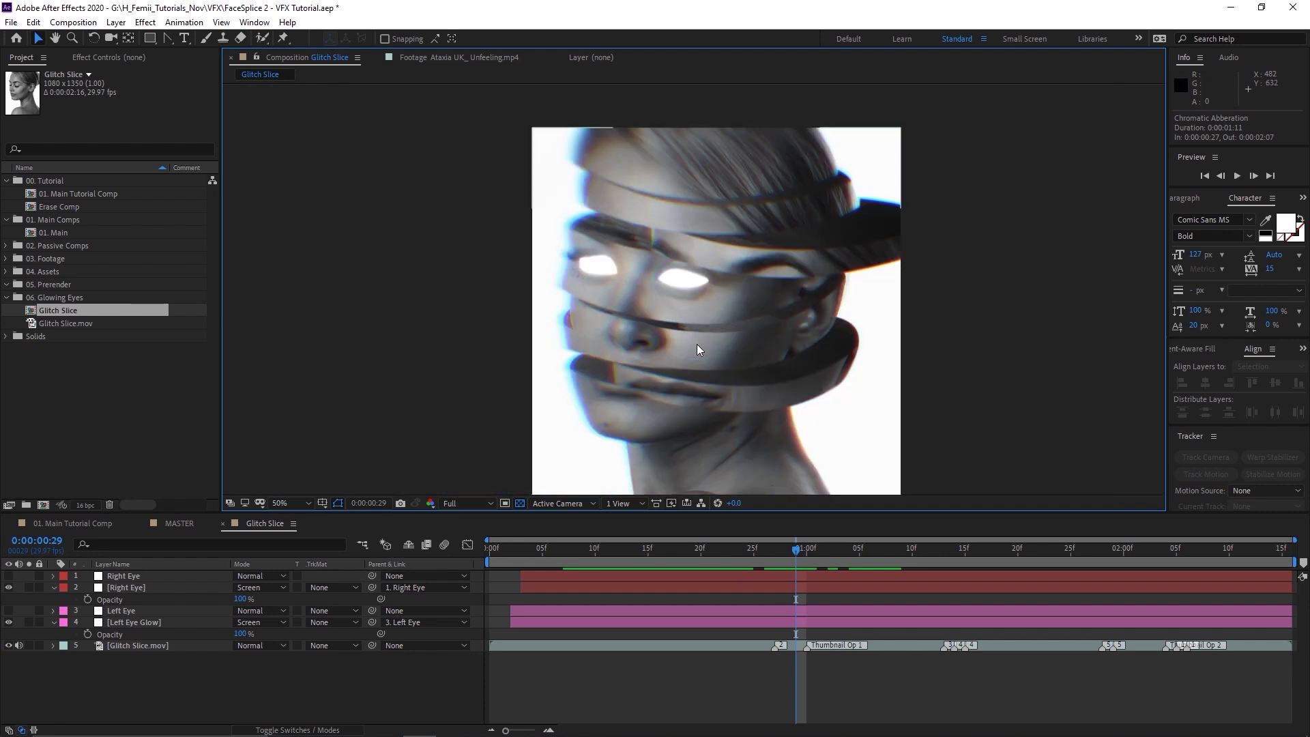